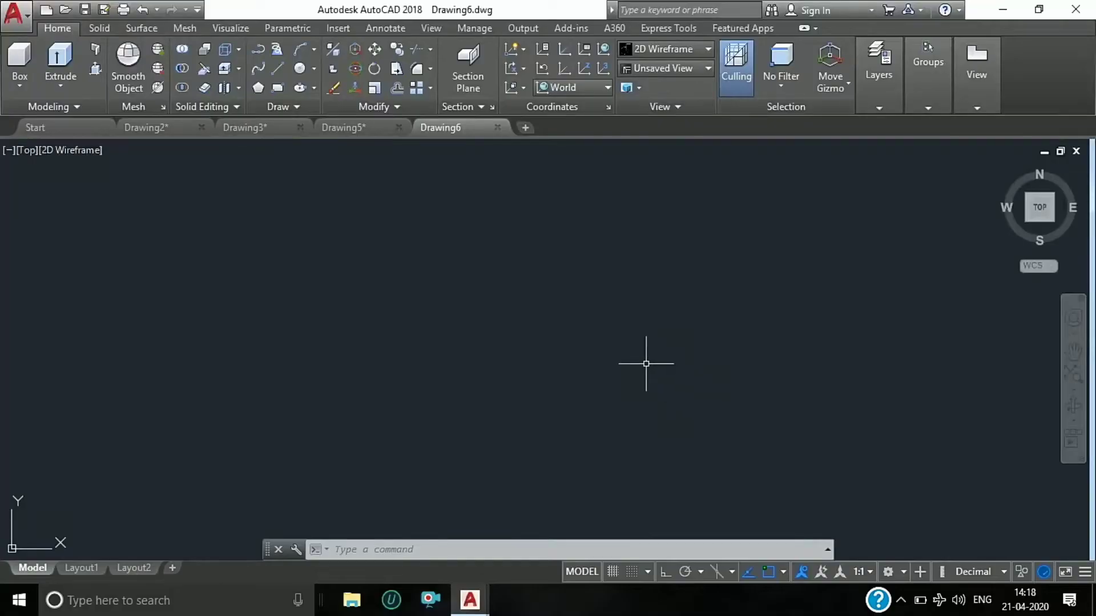
Start an Ortho line outline with an 80-unit horizontal edge and 41-unit vertical edge.
left_click(269, 68)
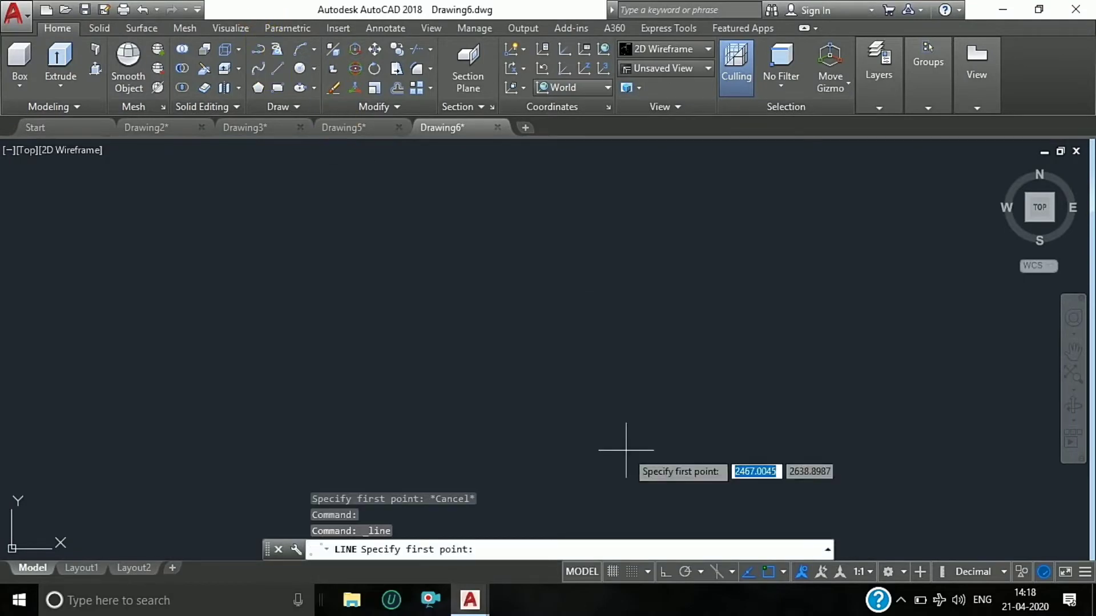
left_click(666, 571)
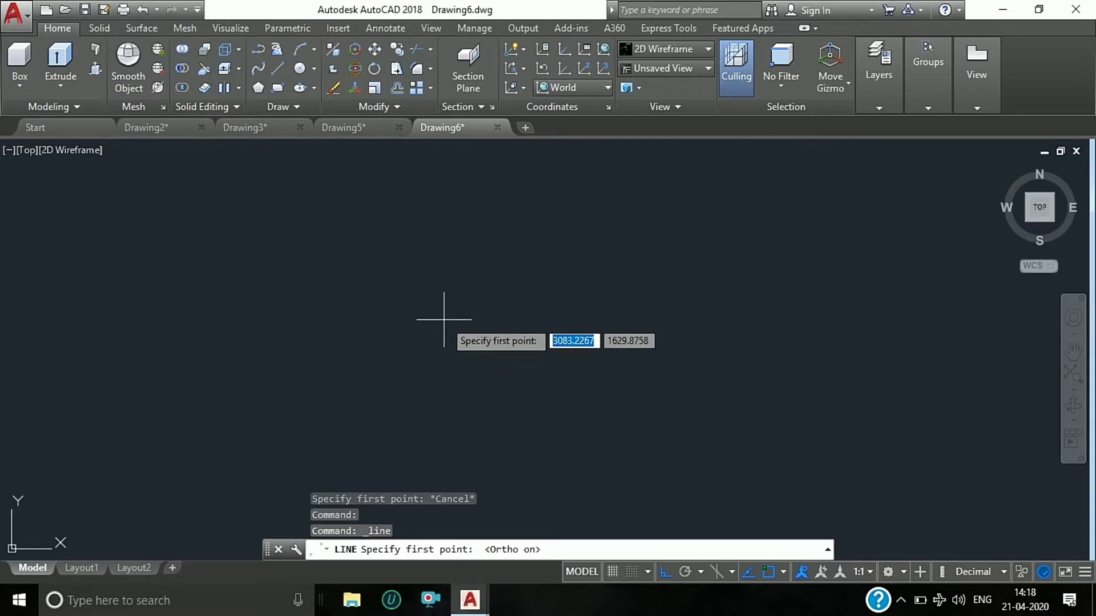
left_click(444, 320)
type("80")
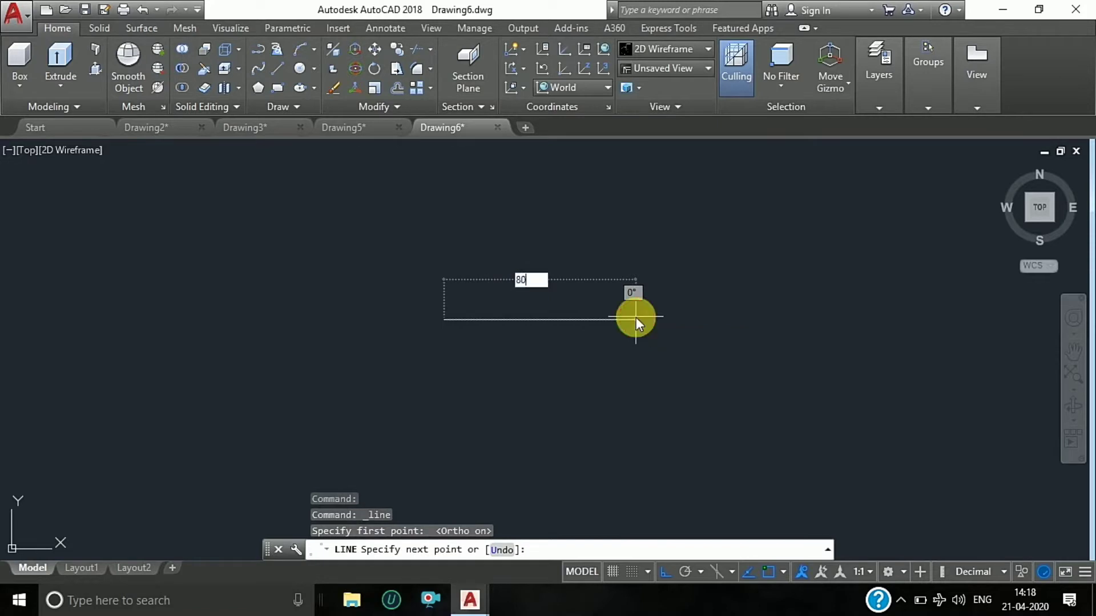
key("Return")
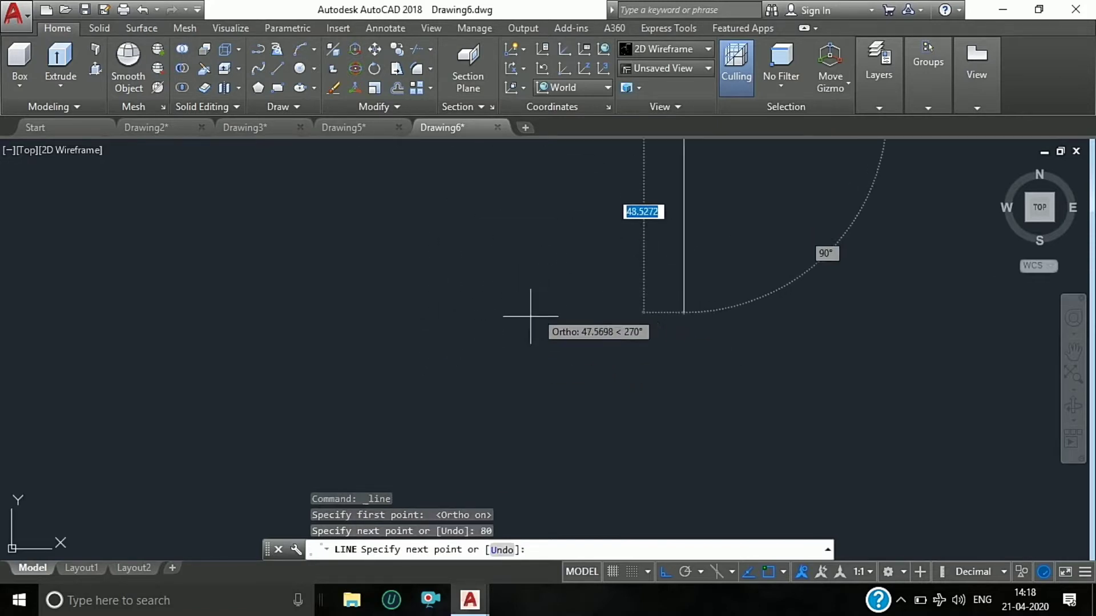
scroll(531, 316, "down", 3)
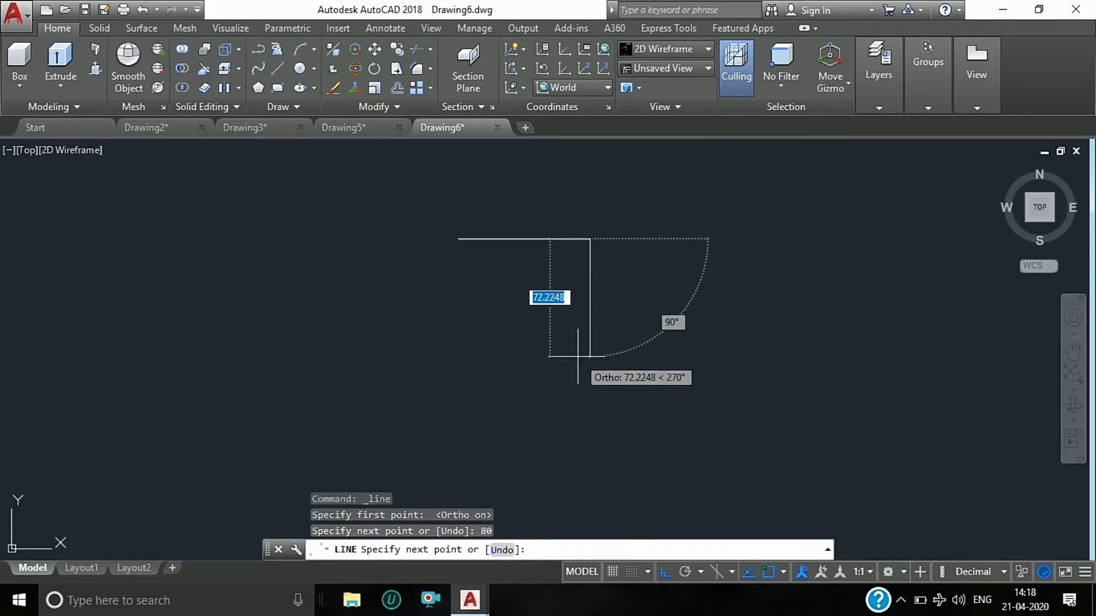
type("41")
key("Return")
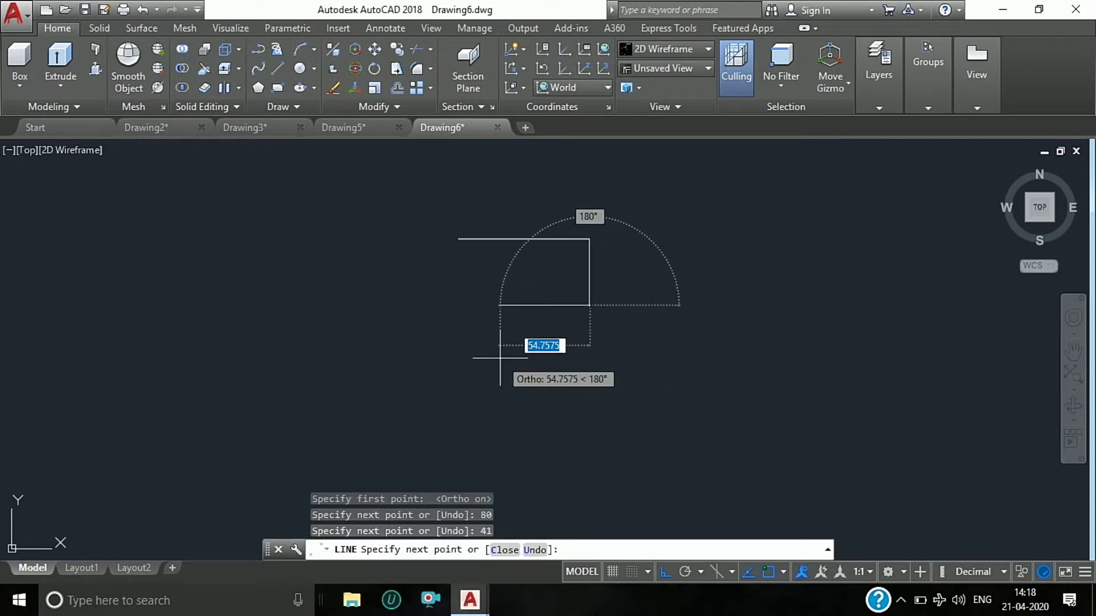
Continue with a 10-unit bottom edge, then the slot's 8-unit side and 60-unit top.
type("10")
key("Return")
scroll(557, 260, "up", 4)
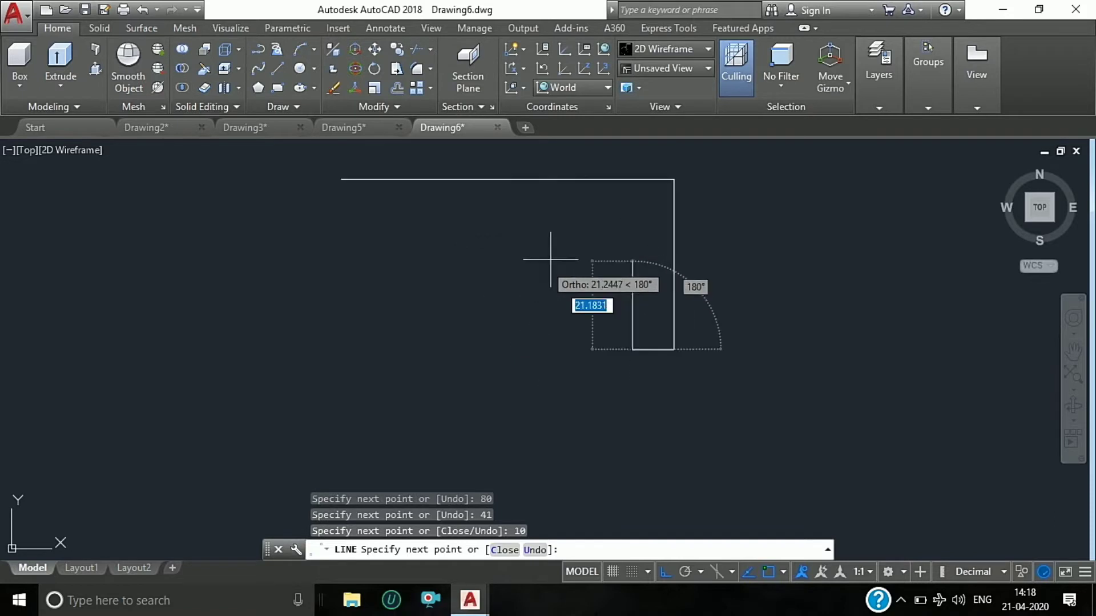
scroll(588, 244, "up", 1)
type("8")
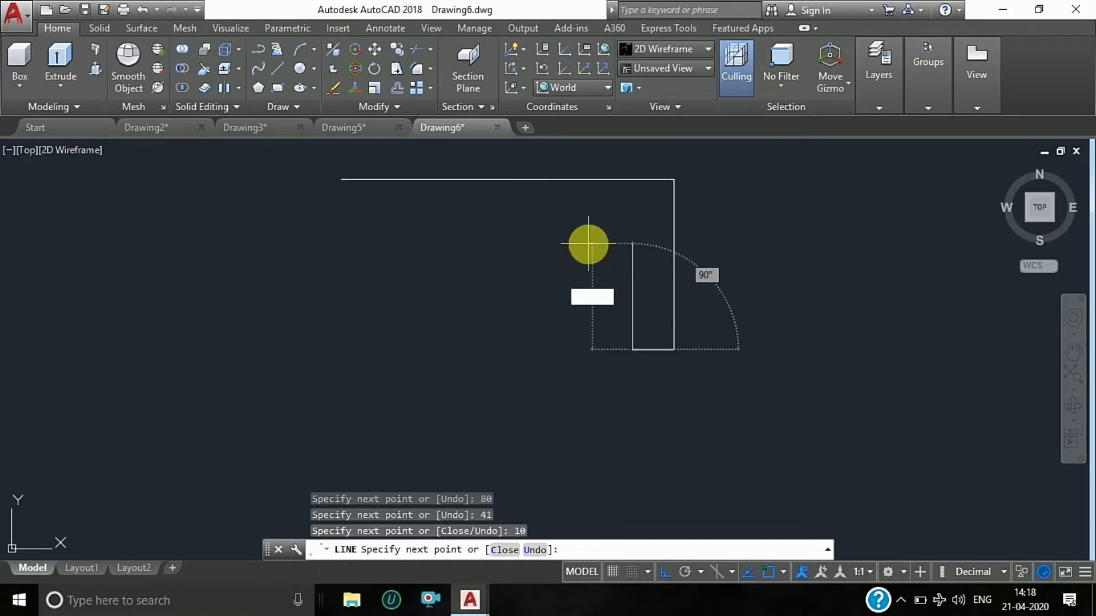
key("Return")
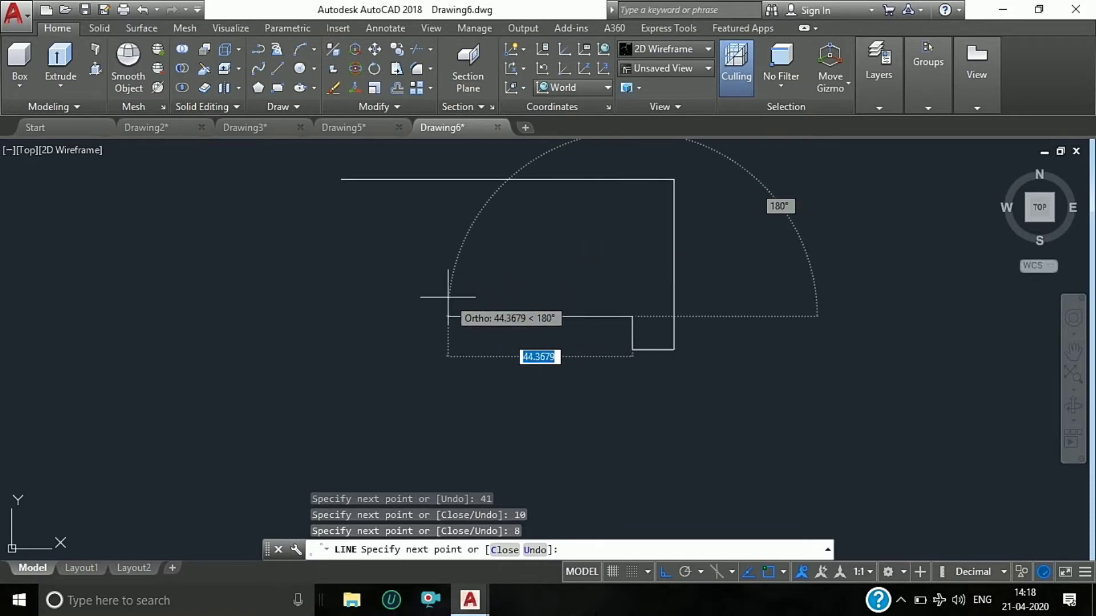
type("60")
key("Return")
Finish the slot's other 8-unit side and the last 10-unit edge, closing at the start corner.
scroll(428, 306, "down", 4)
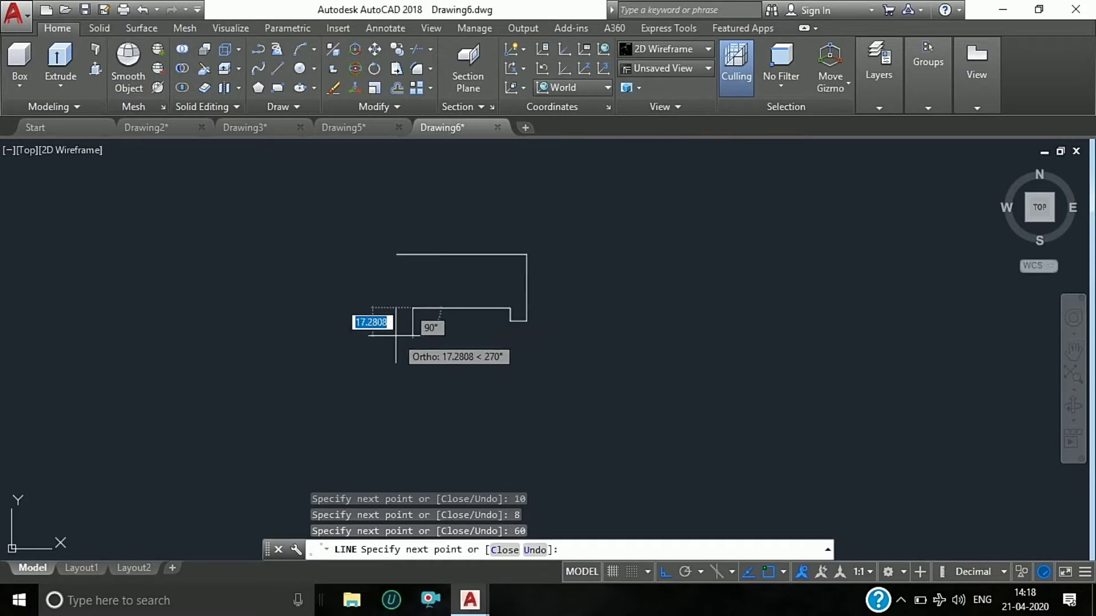
type("8")
key("Return")
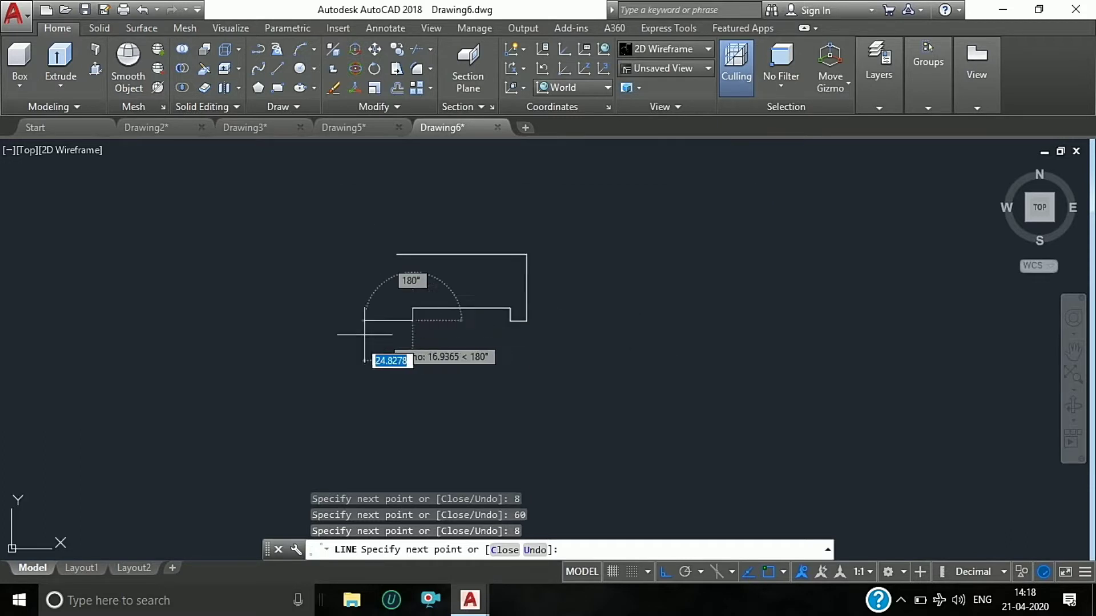
type("10")
key("Return")
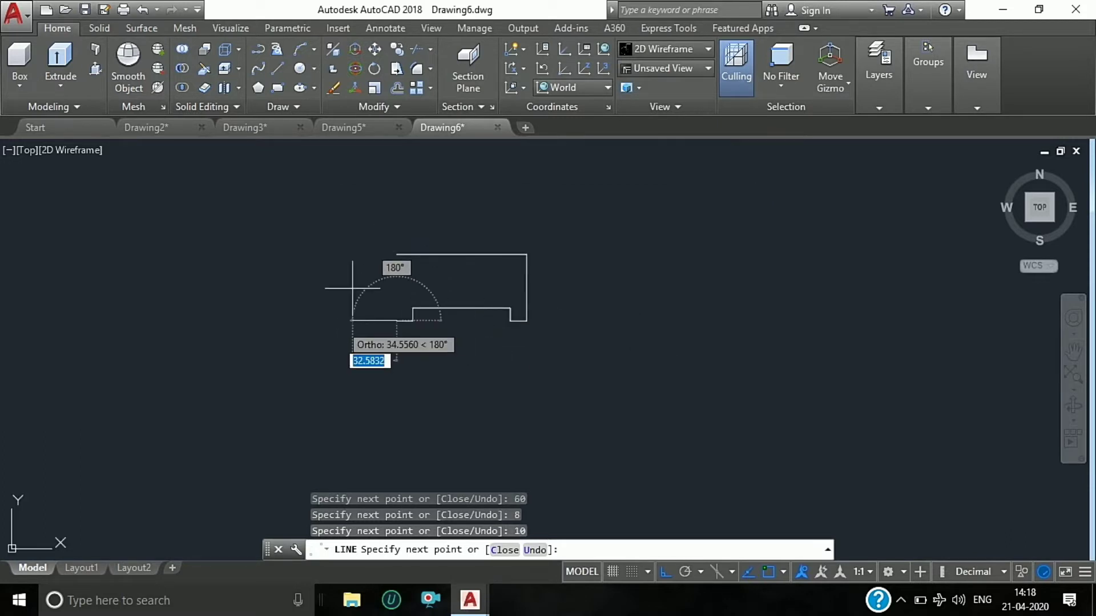
left_click(395, 258)
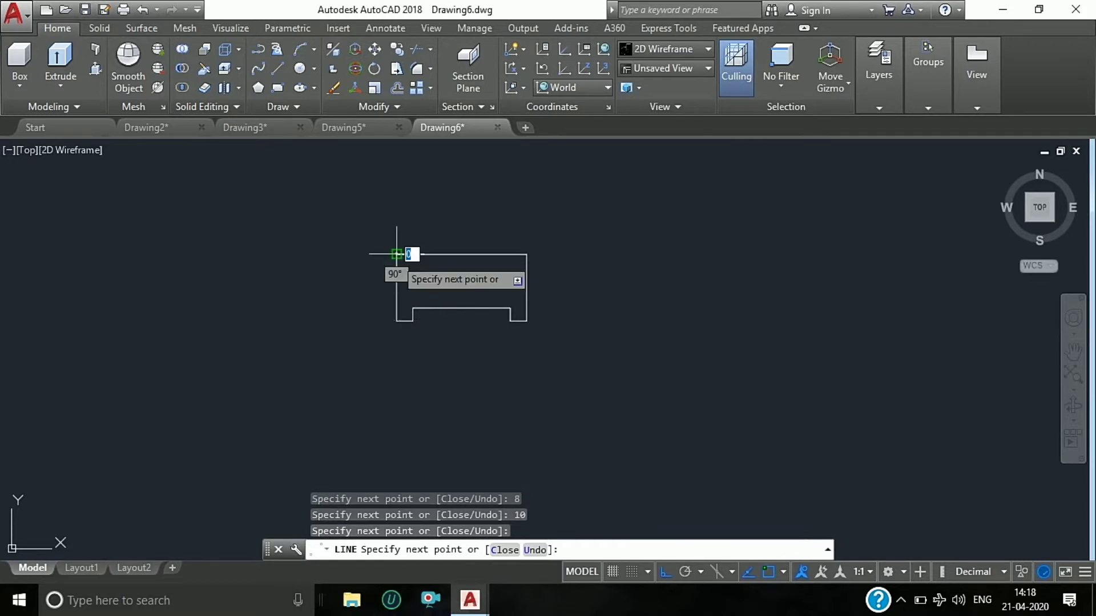
key("Escape")
type("j")
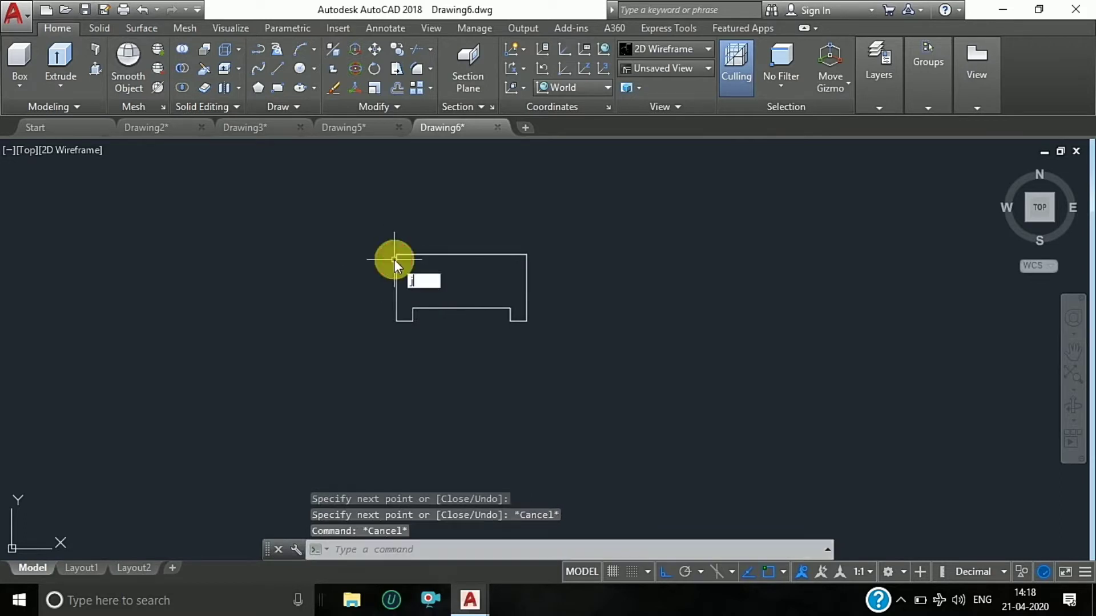
key("Return")
Join the eight outline lines into one polyline and press-pull it 40 units into a solid.
mouse_move(367, 202)
left_mouse_down()
mouse_move(597, 321)
mouse_move(308, 377)
left_mouse_up()
key("Return")
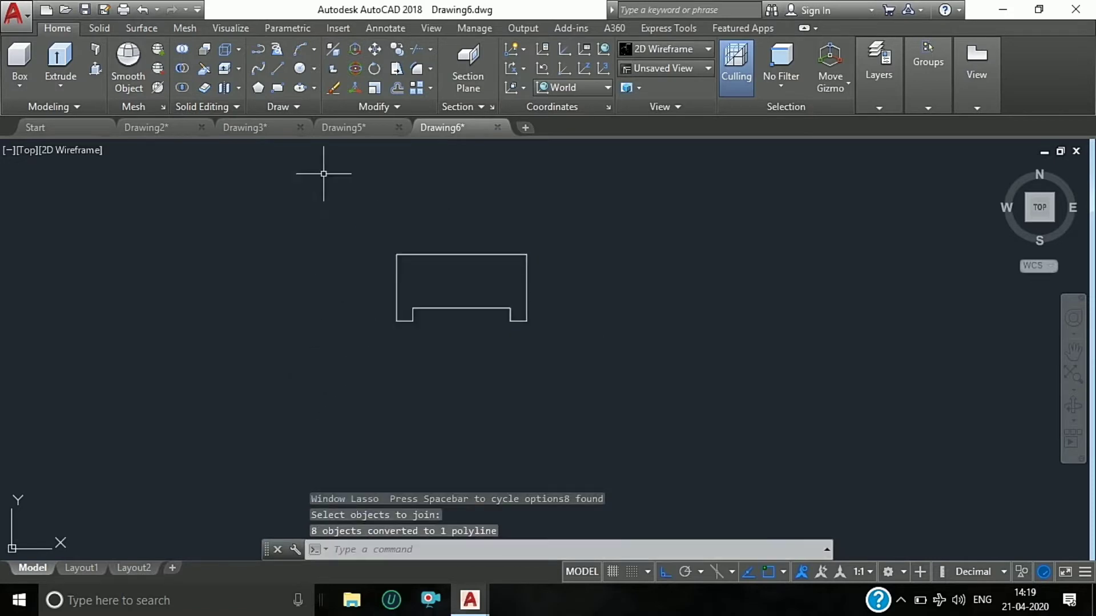
left_click(95, 68)
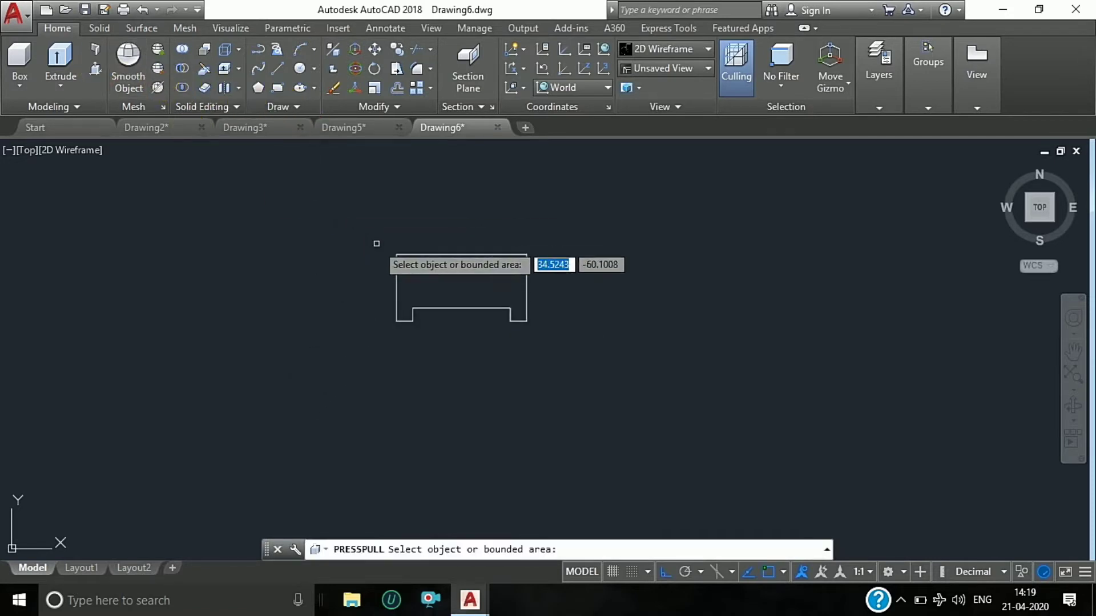
left_click(418, 252)
type("40")
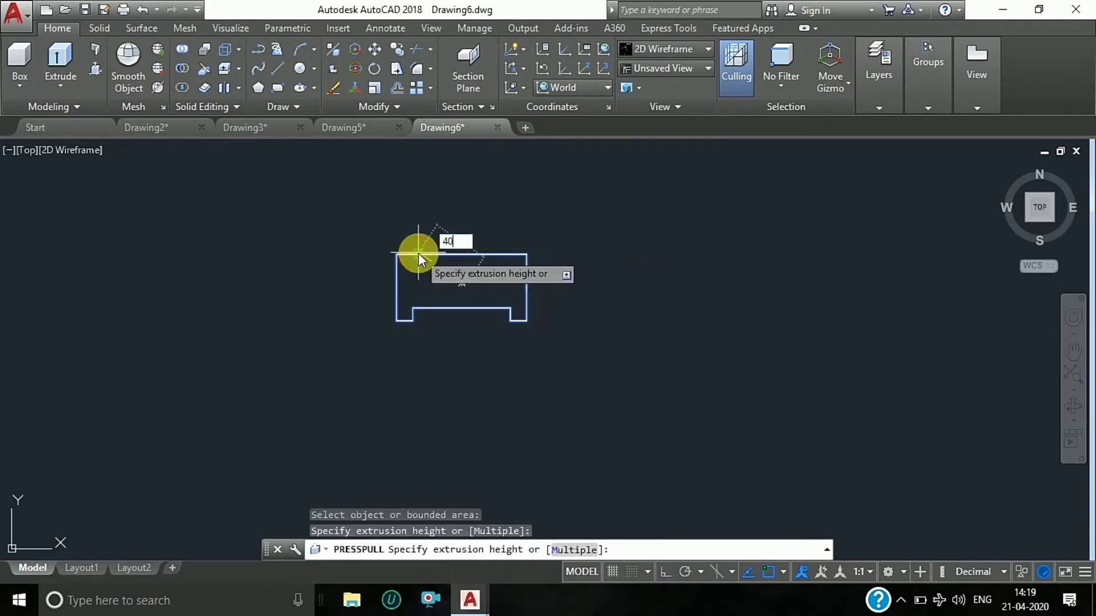
key("Return")
key("Escape")
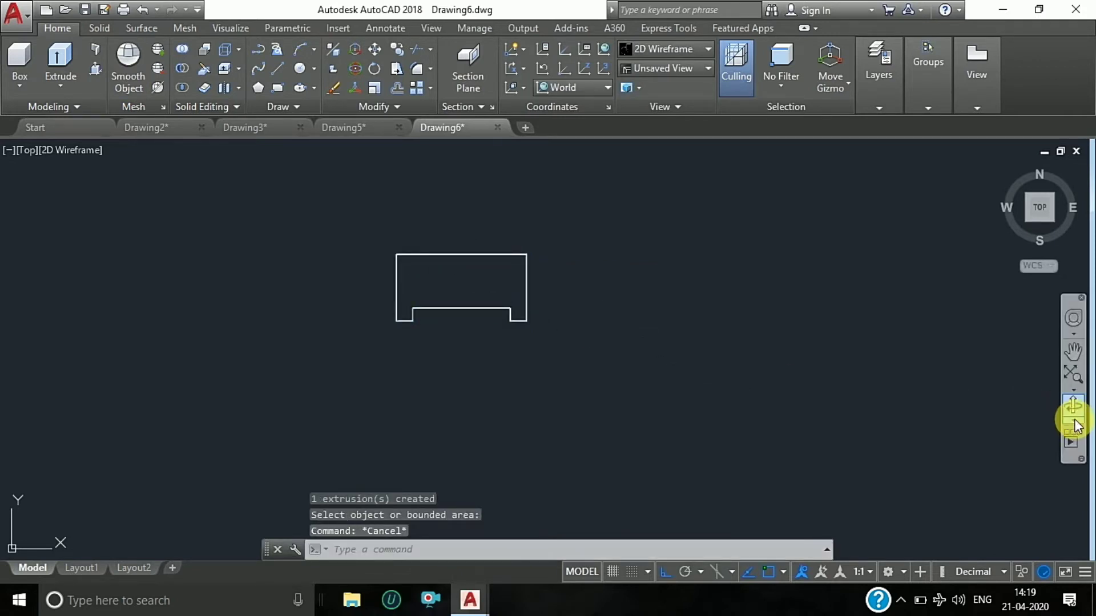
left_click(1073, 420)
Free-orbit the block into a tilted 3D view.
left_click(1022, 452)
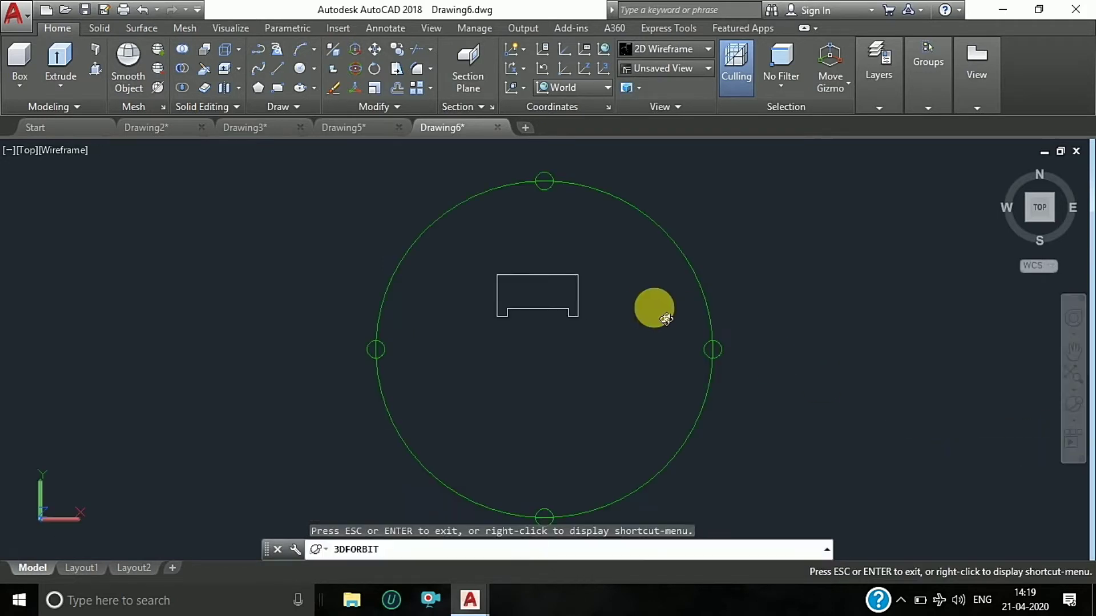
mouse_move(647, 307)
left_mouse_down()
mouse_move(581, 320)
mouse_move(562, 371)
mouse_move(553, 324)
left_mouse_up()
key("Escape")
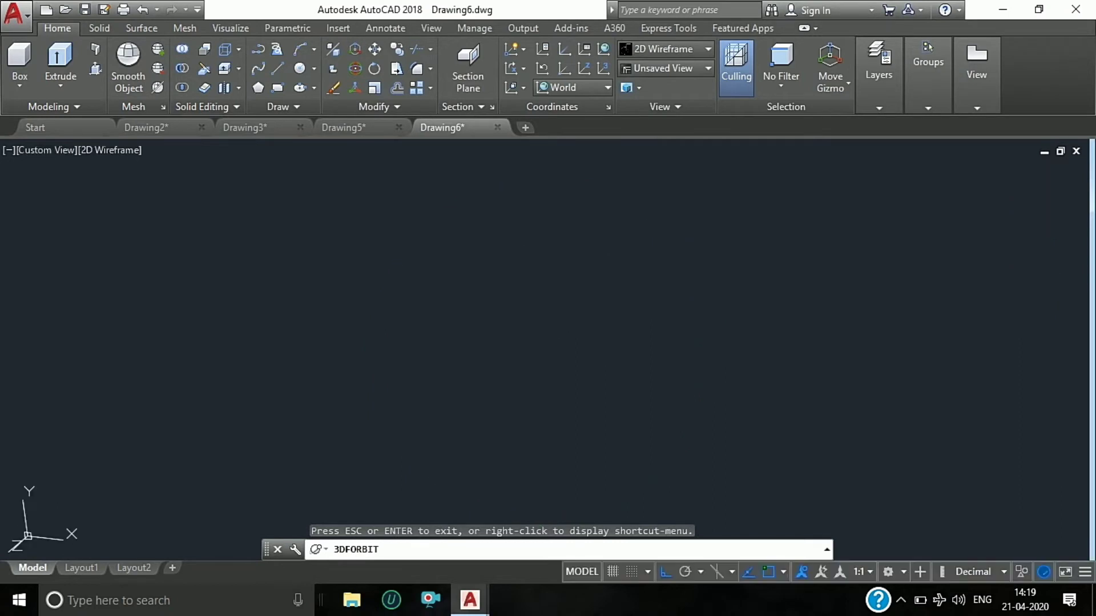
left_click(576, 89)
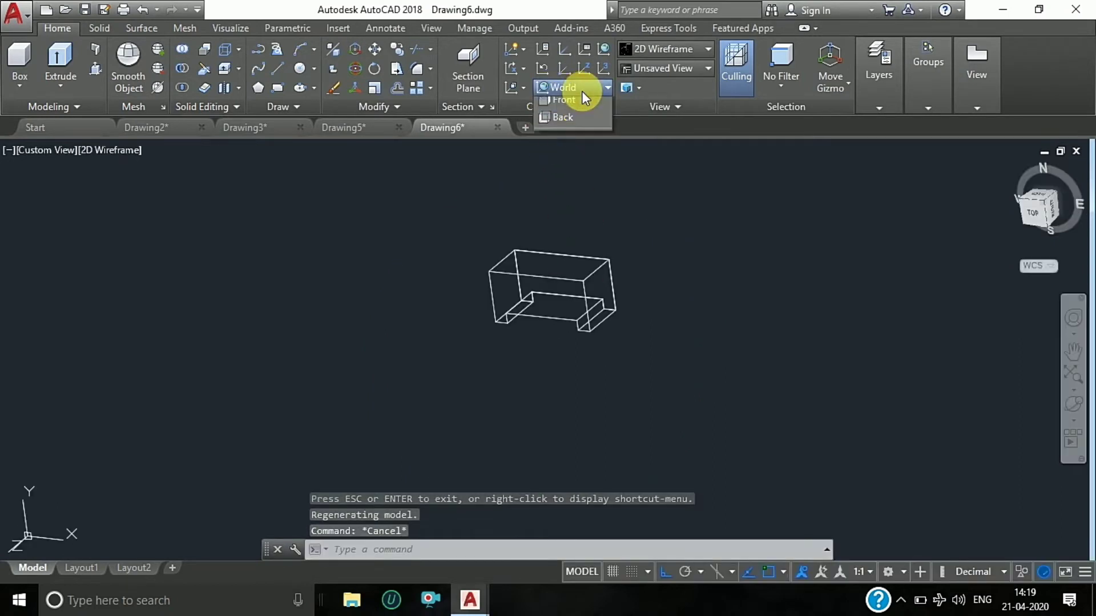
left_click(580, 93)
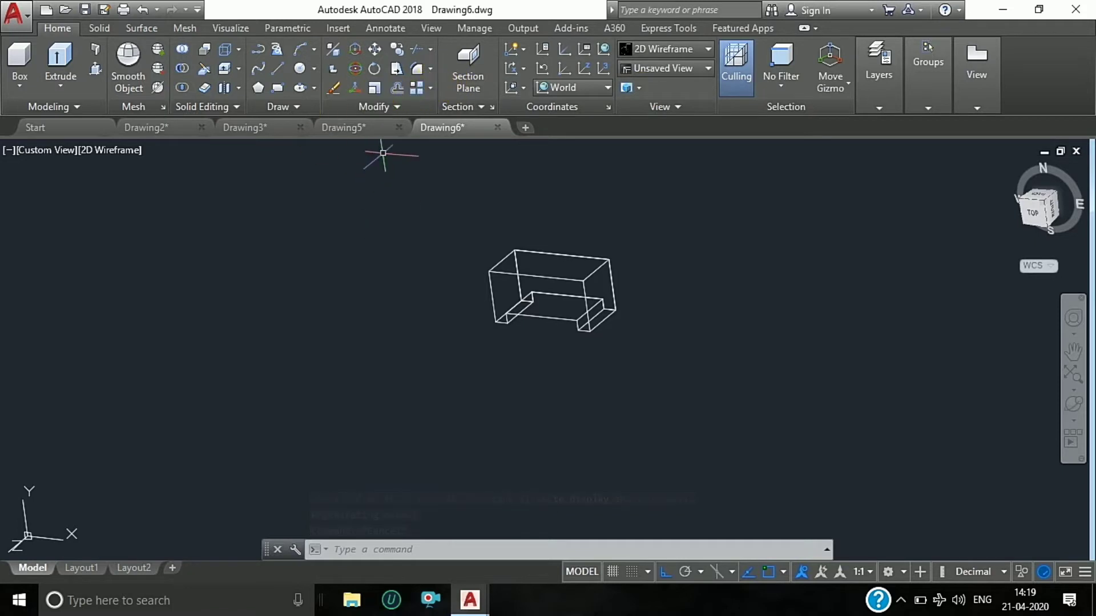
Align the UCS to the block's top face and switch to a plan view of it.
left_click(524, 91)
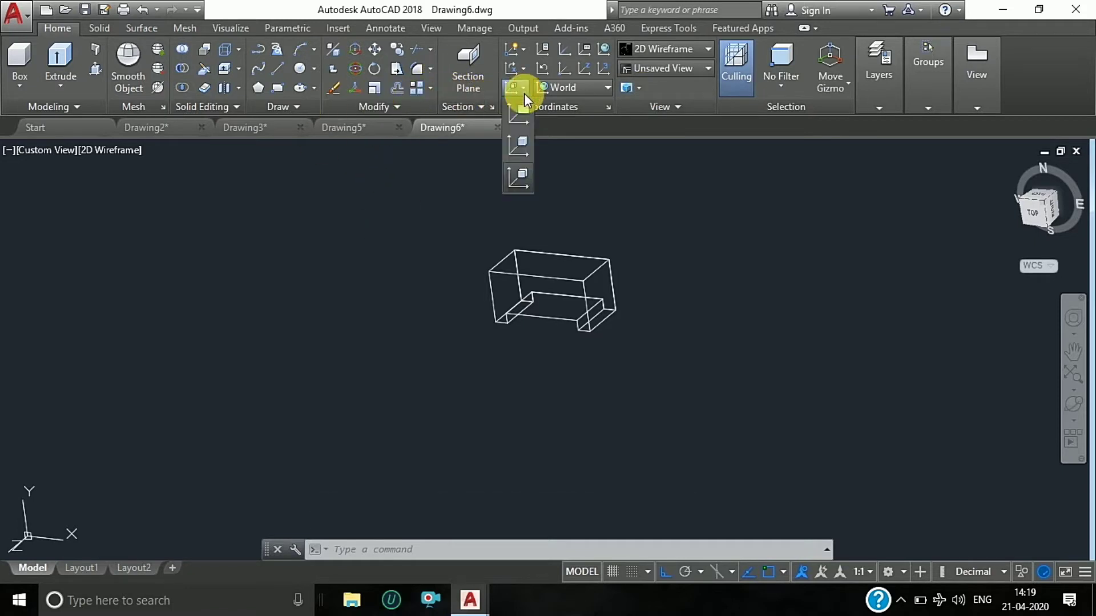
left_click(530, 177)
scroll(552, 274, "up", 5)
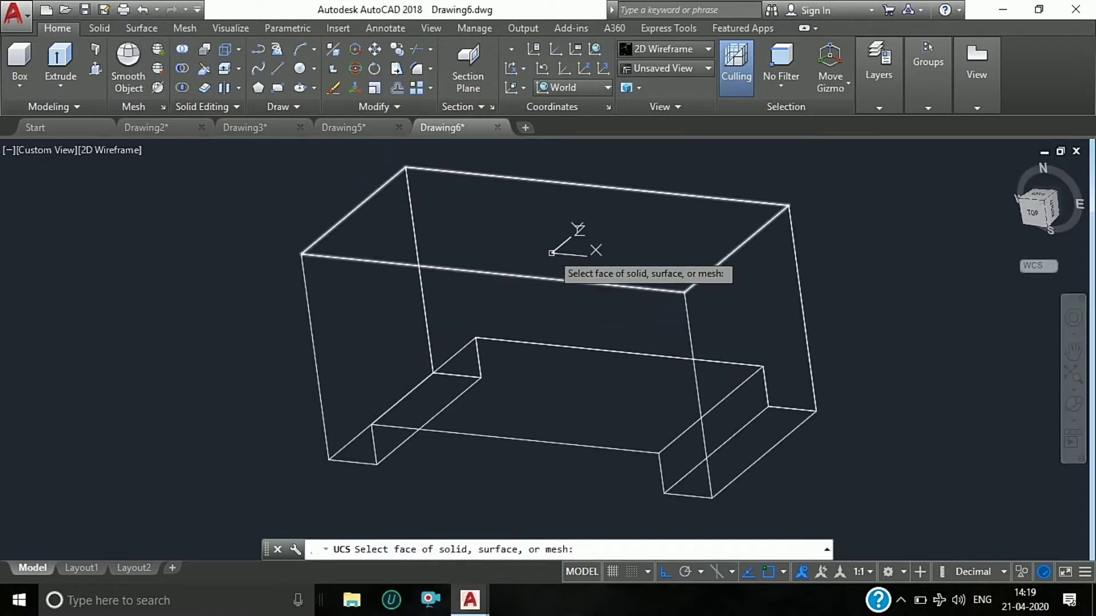
left_click(565, 224)
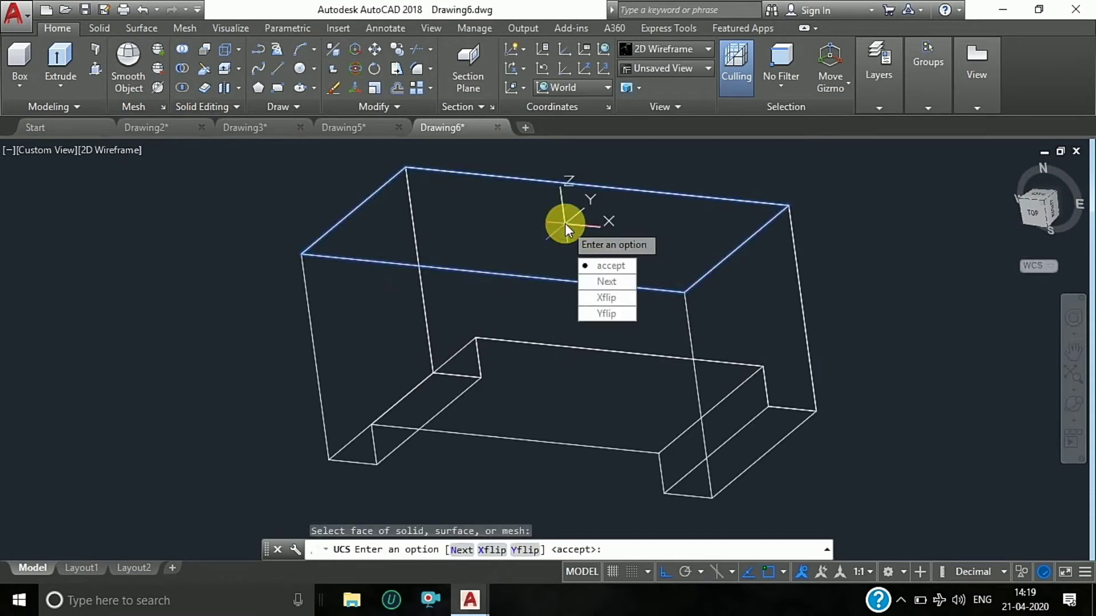
key("Return")
left_click(1046, 197)
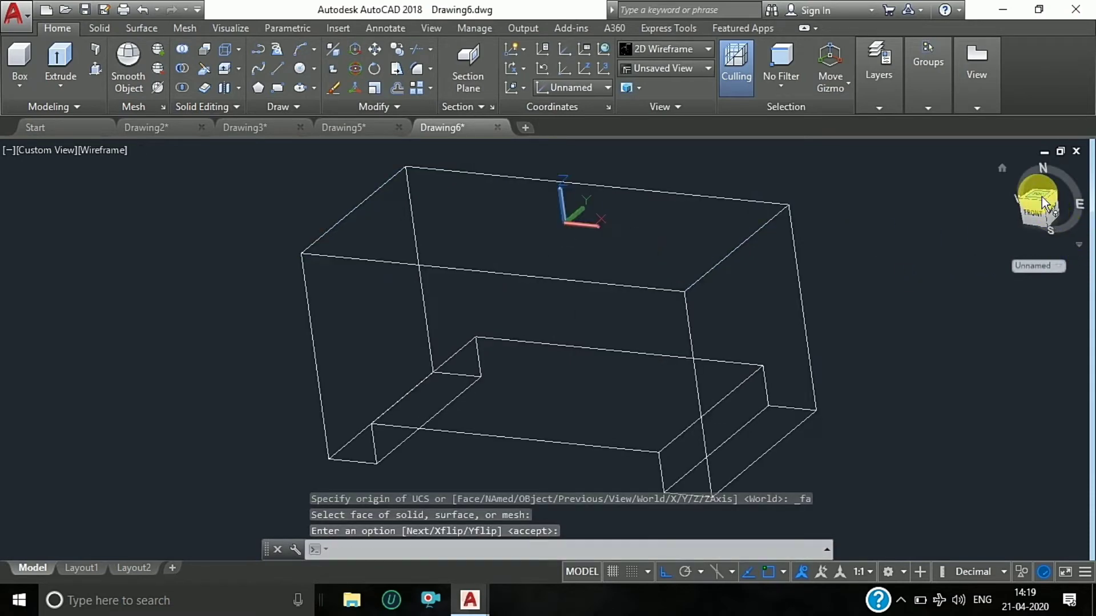
left_click(278, 70)
Start a line on the top edge with a 12-unit leg, then 8 units downward.
scroll(656, 296, "up", 2)
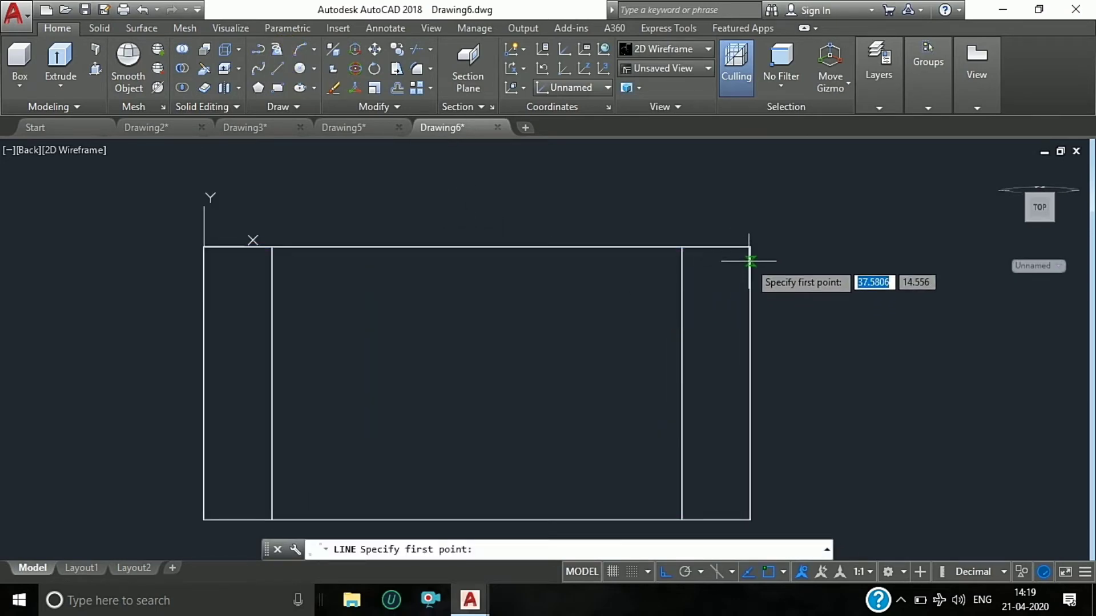
left_click(750, 246)
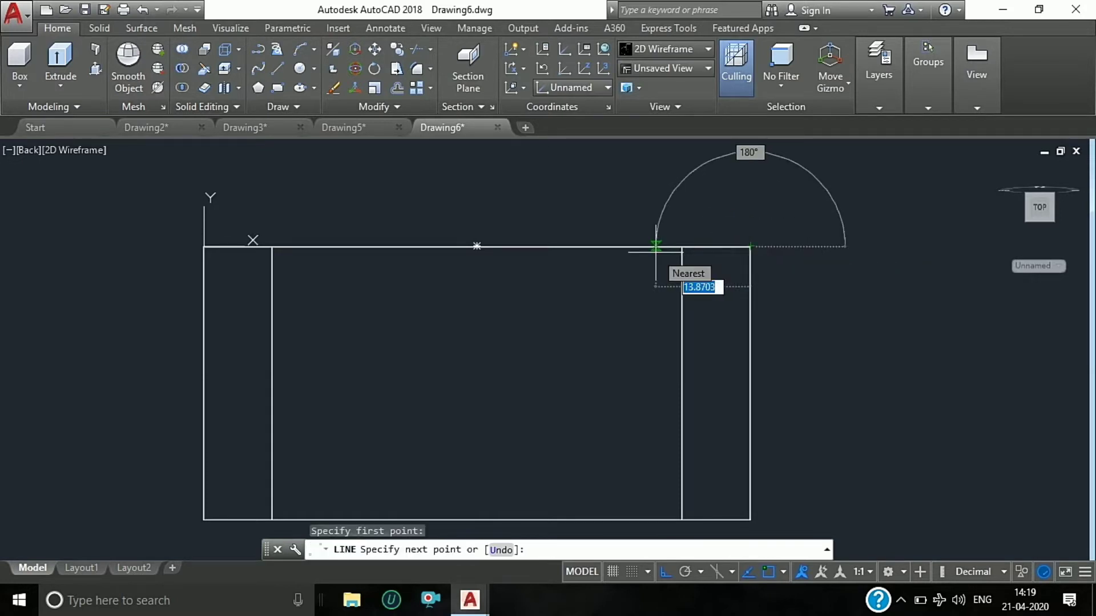
left_click(656, 246)
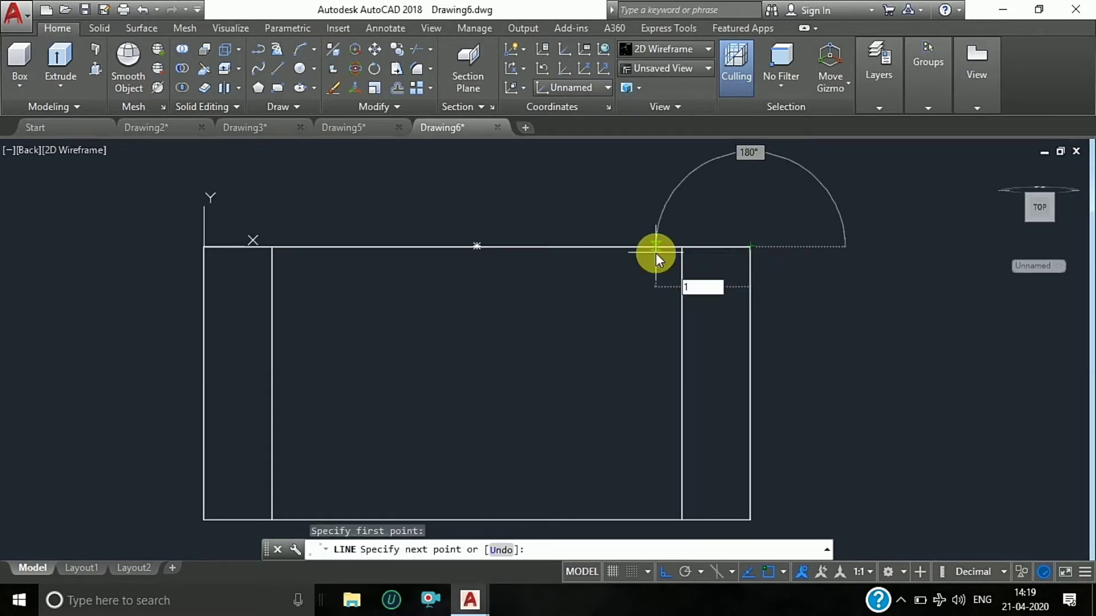
type("2")
key("Return")
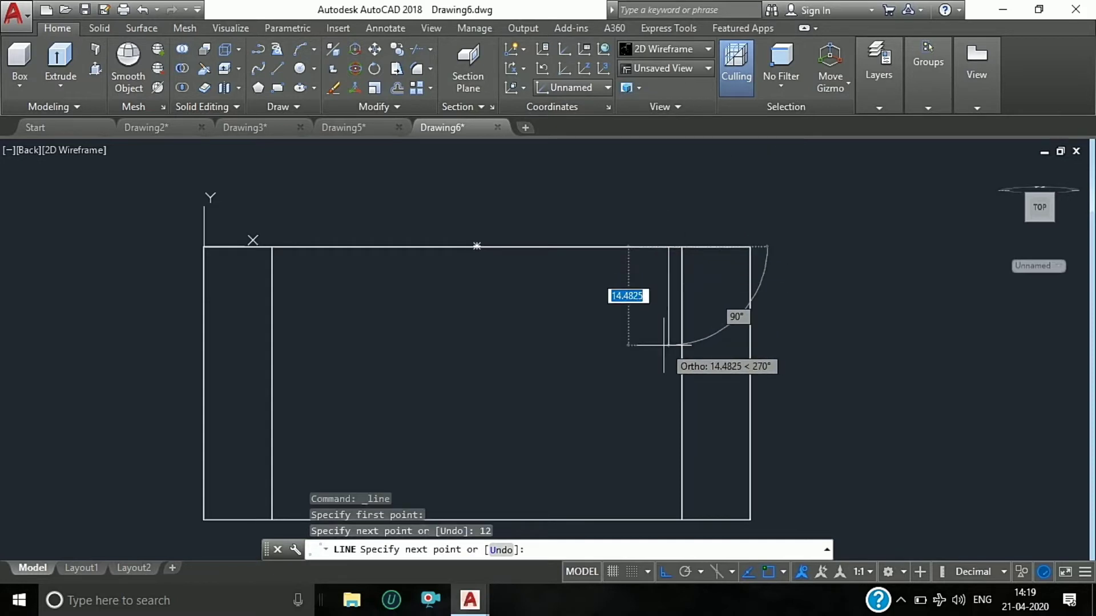
type("8")
key("Return")
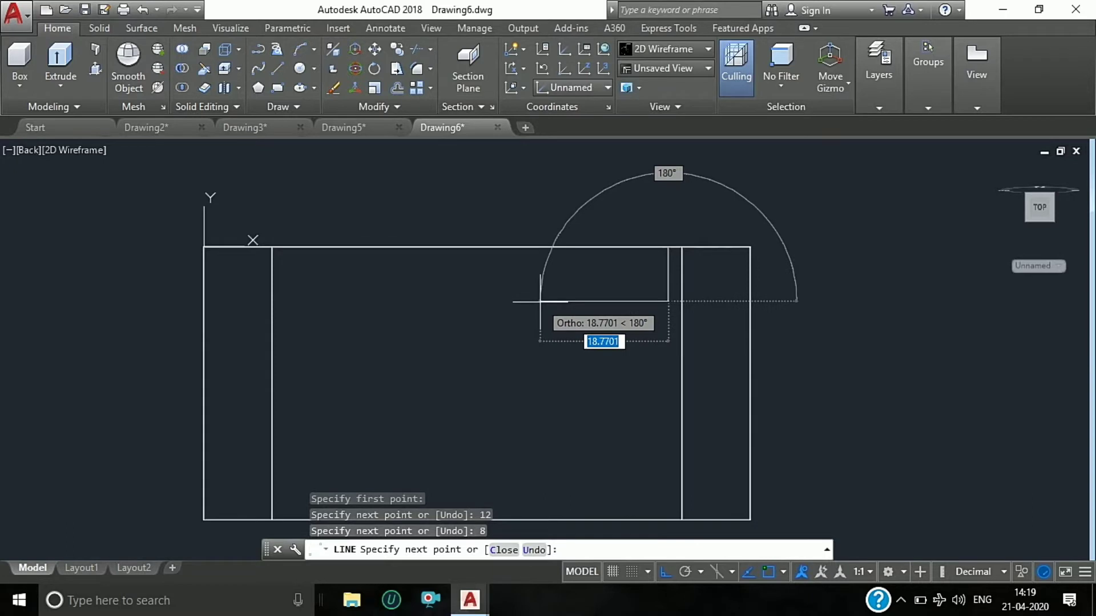
Draw the 24 by 24 square's sides and close it at its top-right corner.
type("2")
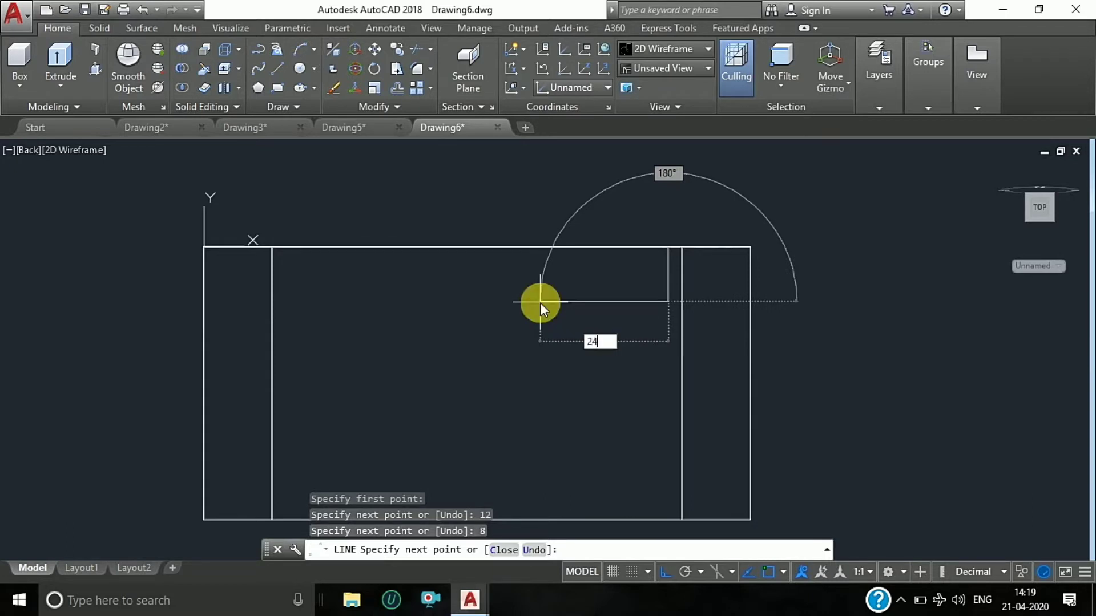
type("4")
key("Return")
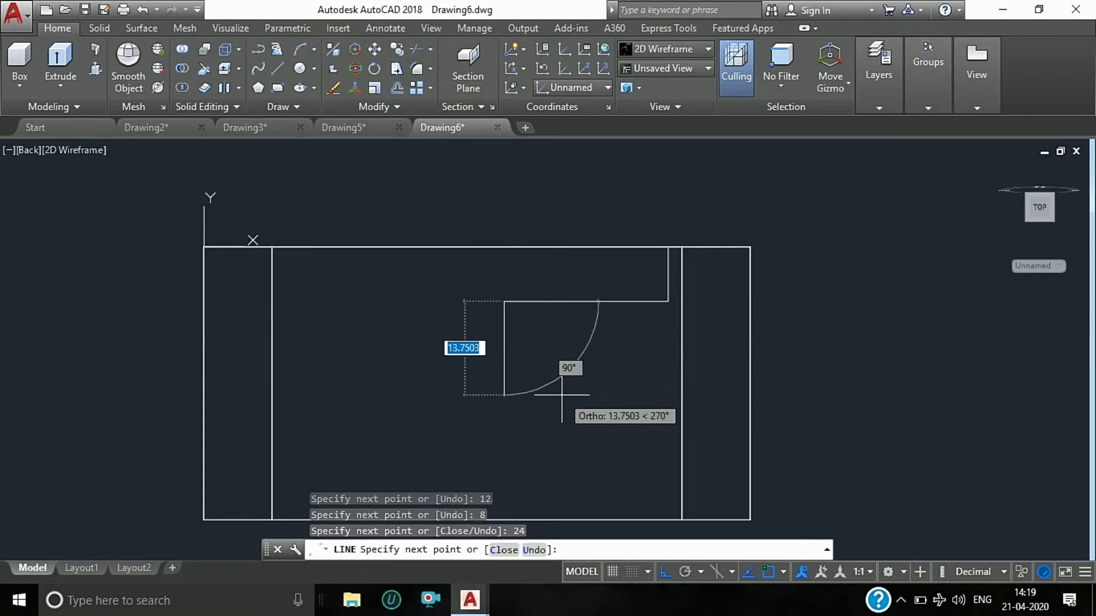
type("24")
key("Return")
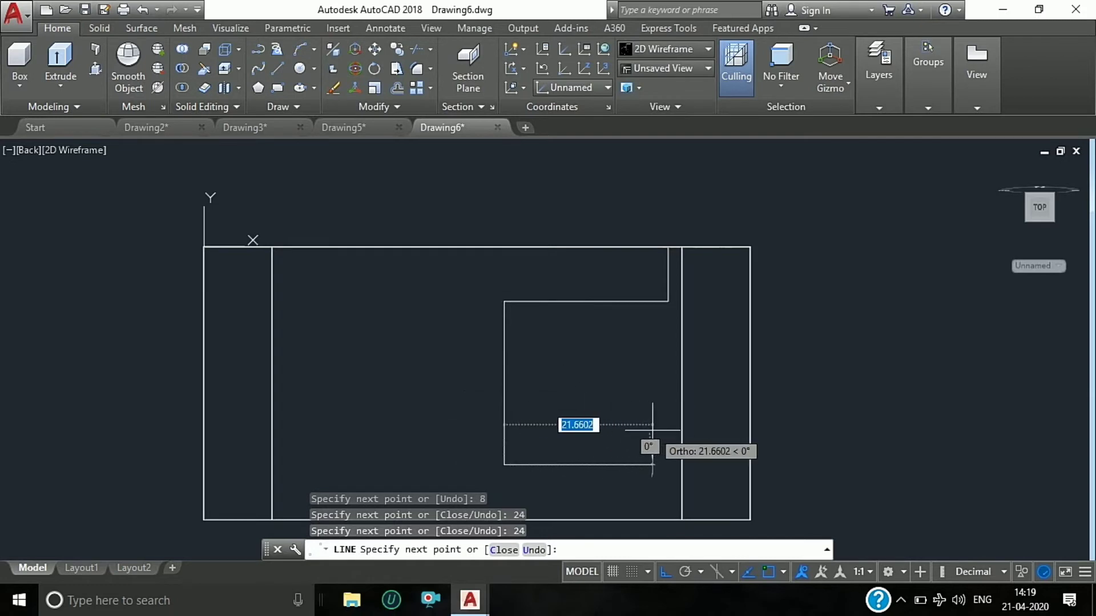
type("24")
key("Return")
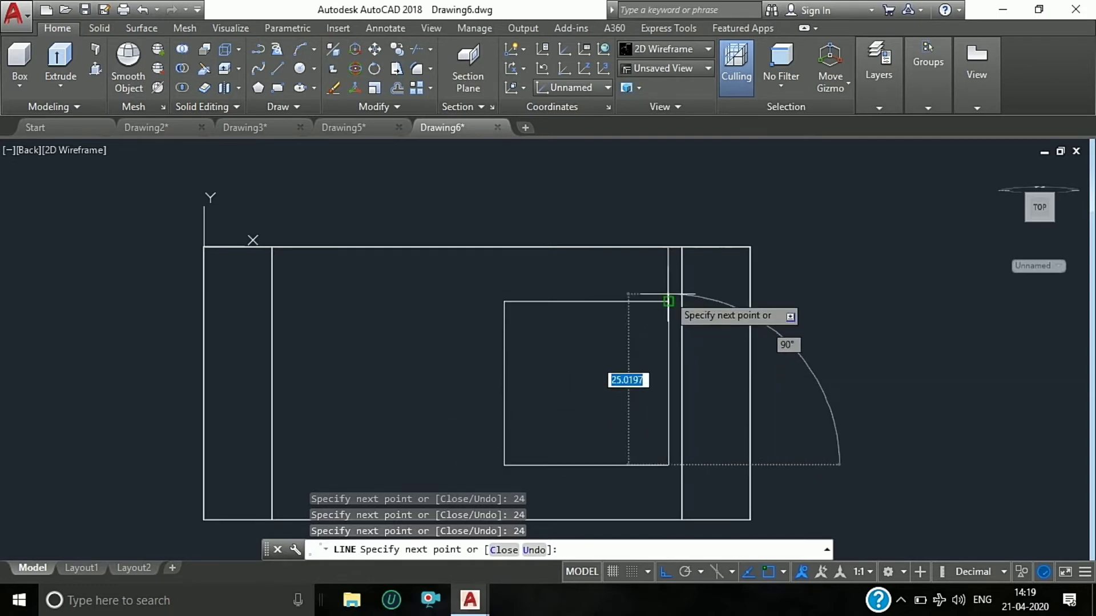
left_click(668, 302)
key("Escape")
key("Escape")
key("Escape")
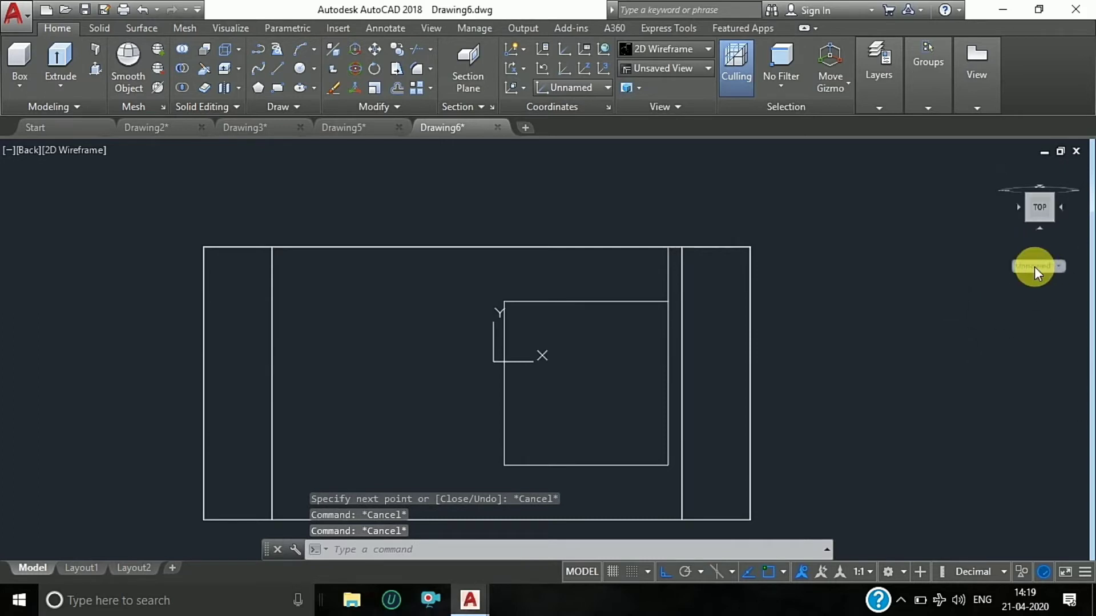
Orbit to a tilted 3D view and erase the short connector line above the square.
key("Escape")
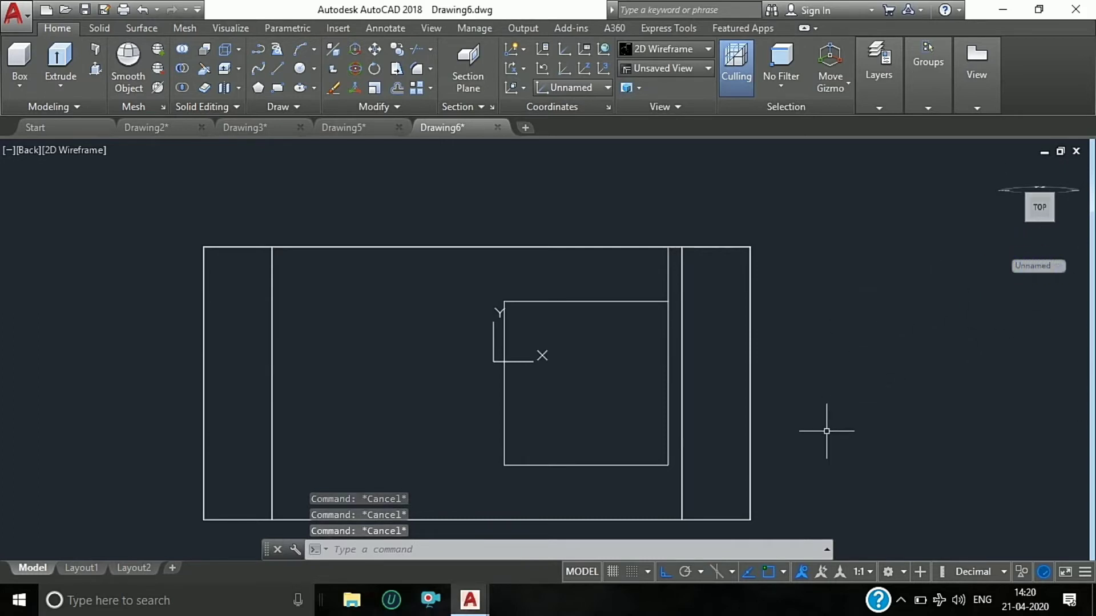
left_click(804, 474)
mouse_move(807, 460)
middle_mouse_down("shift")
mouse_move(814, 400)
mouse_move(1033, 271)
middle_mouse_up("shift")
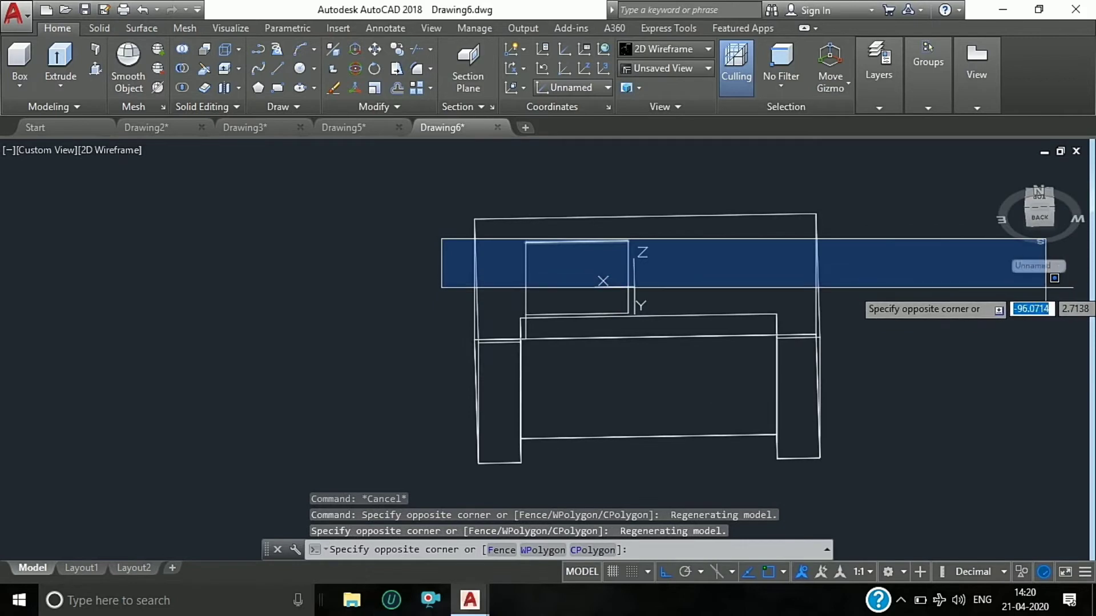
key("Escape")
key("Escape")
key("Escape")
left_click(1059, 266)
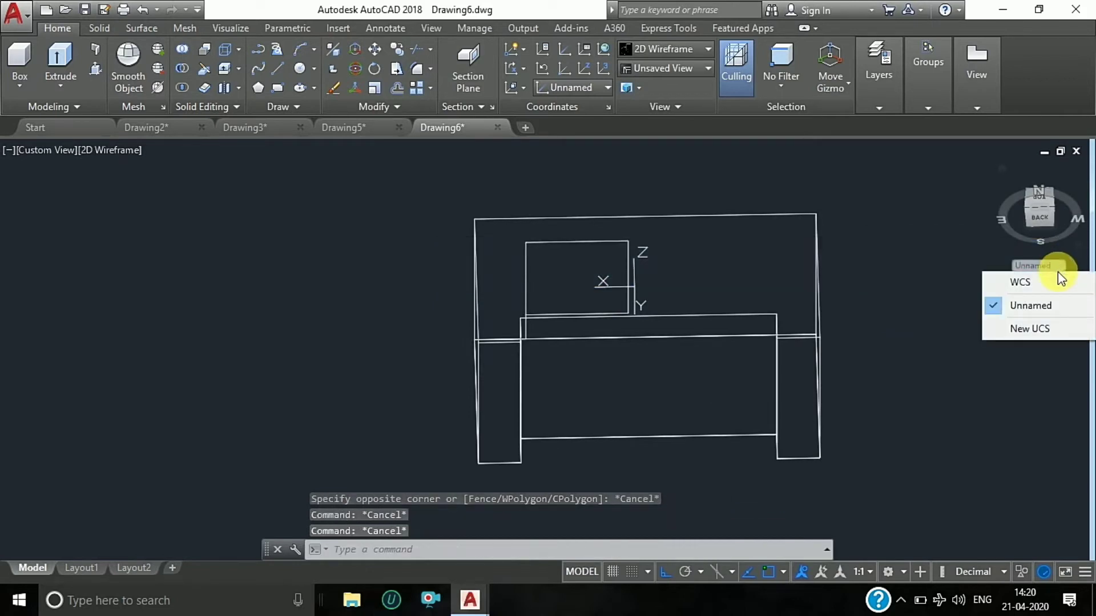
scroll(594, 274, "up", 4)
scroll(529, 276, "down", 4)
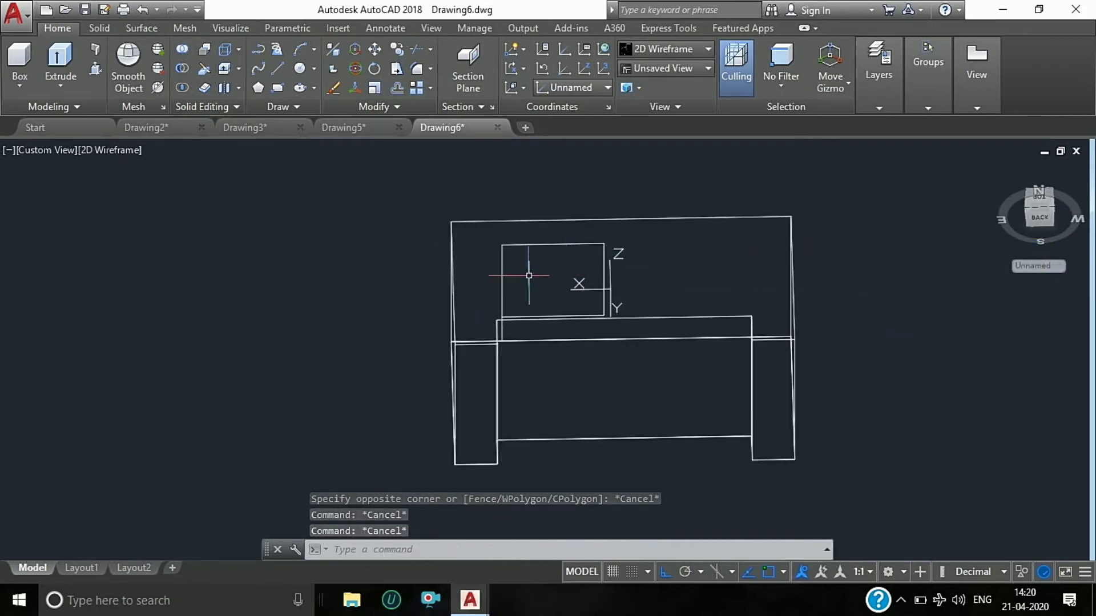
scroll(529, 276, "up", 4)
left_click(491, 367)
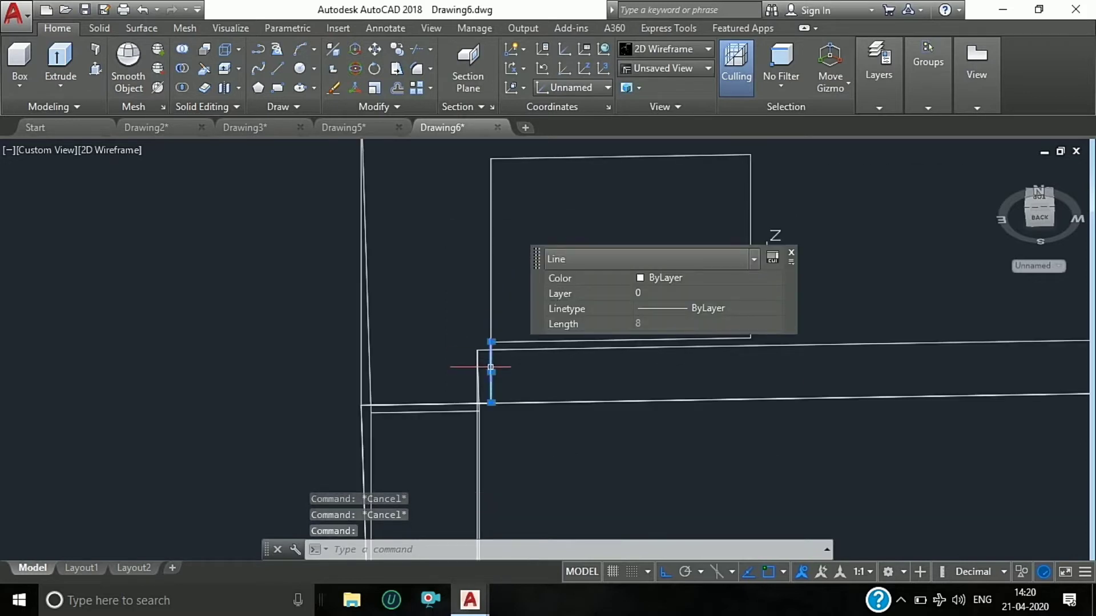
key("Delete")
scroll(490, 342, "down", 3)
Join the square's left, top, right and bottom sides into one closed polyline and select it.
left_click(491, 289)
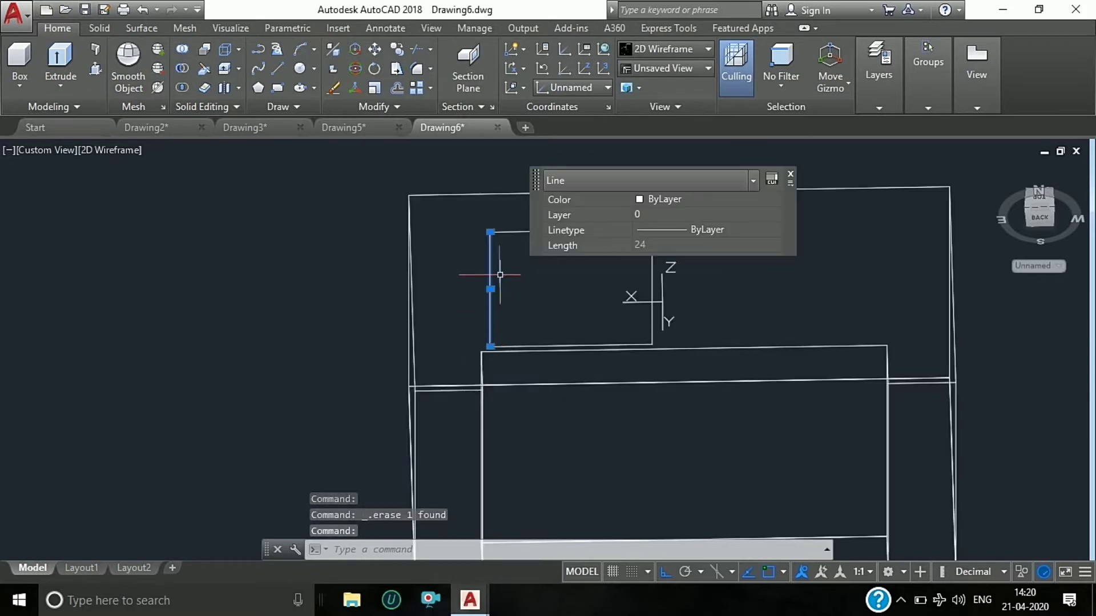
left_click(523, 232)
scroll(524, 232, "down", 2)
scroll(523, 231, "down", 1)
scroll(541, 270, "up", 2)
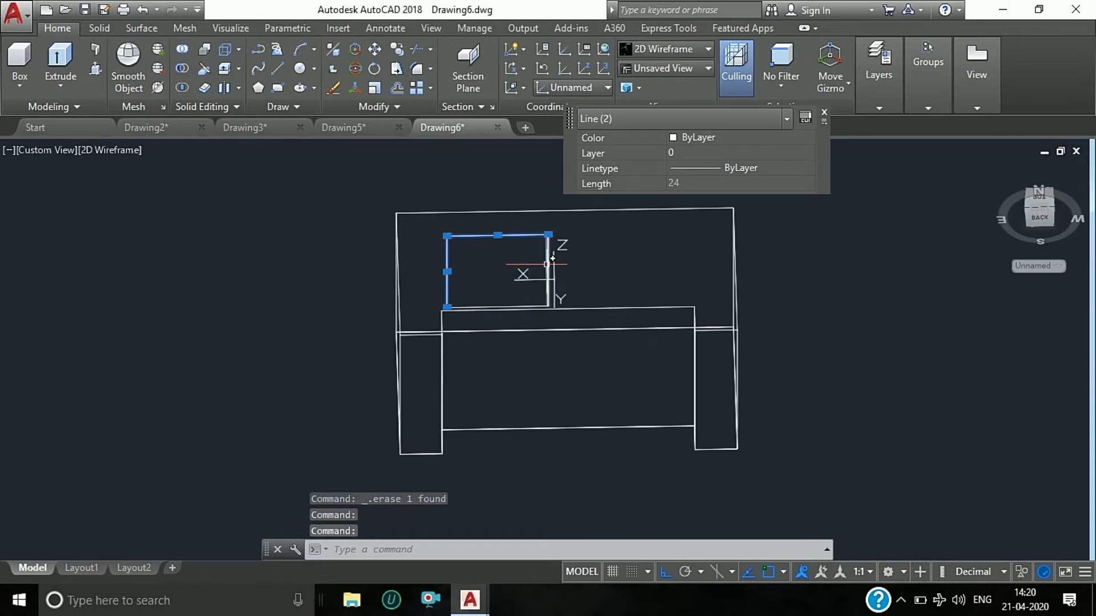
left_click(544, 270)
left_click(512, 305)
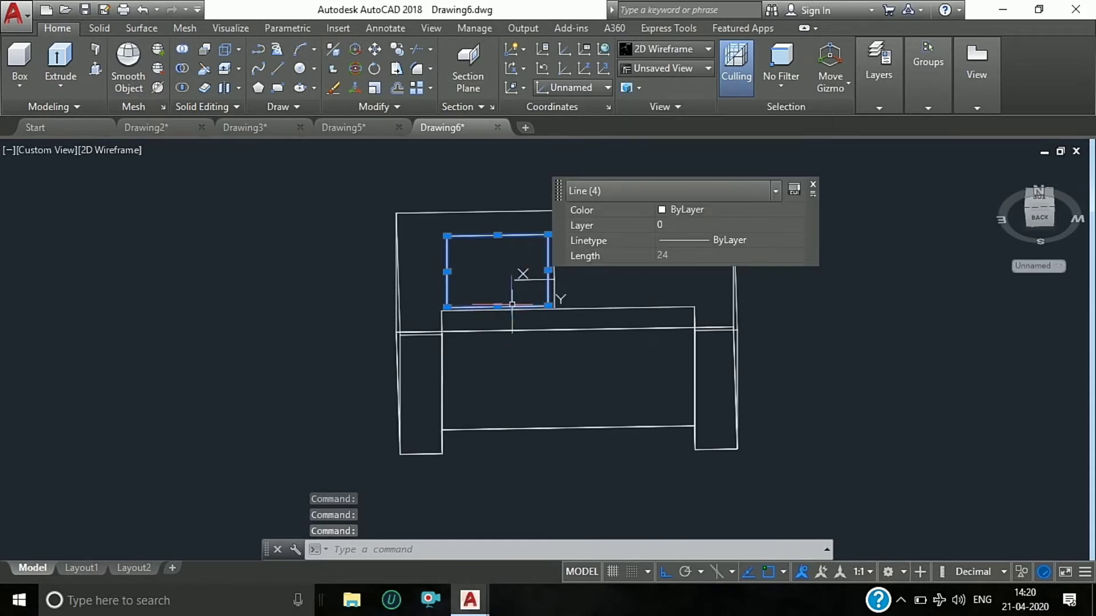
key("Return")
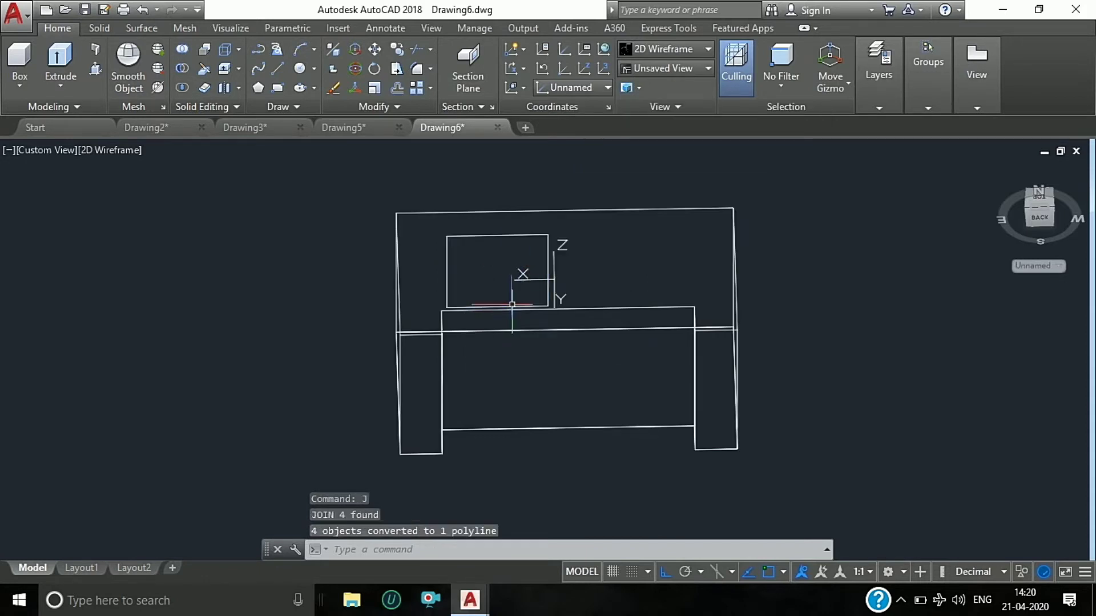
left_click(547, 249)
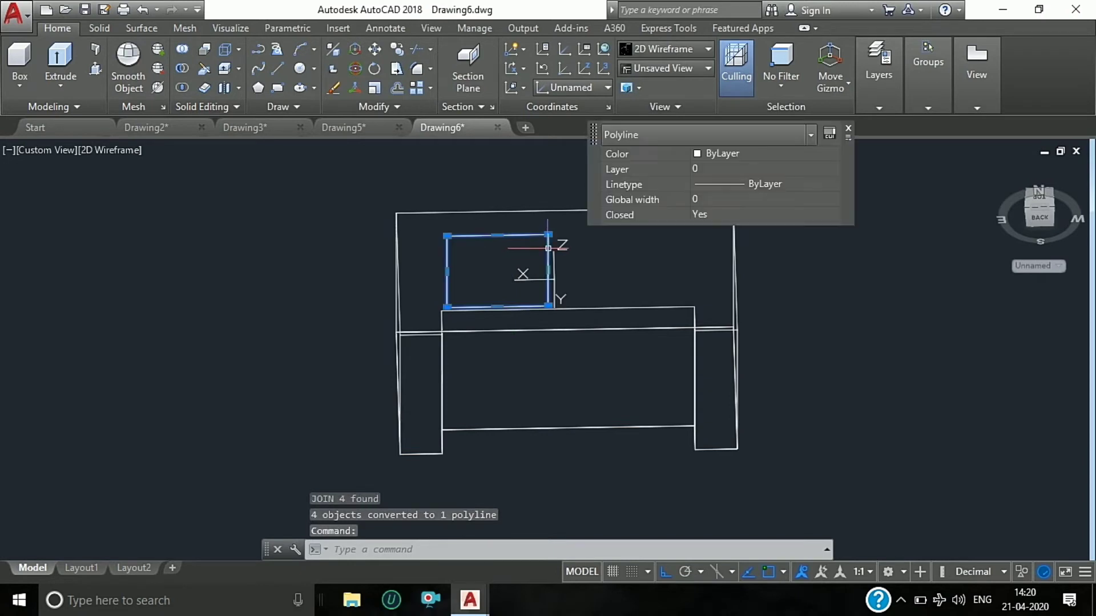
type("co")
key("Return")
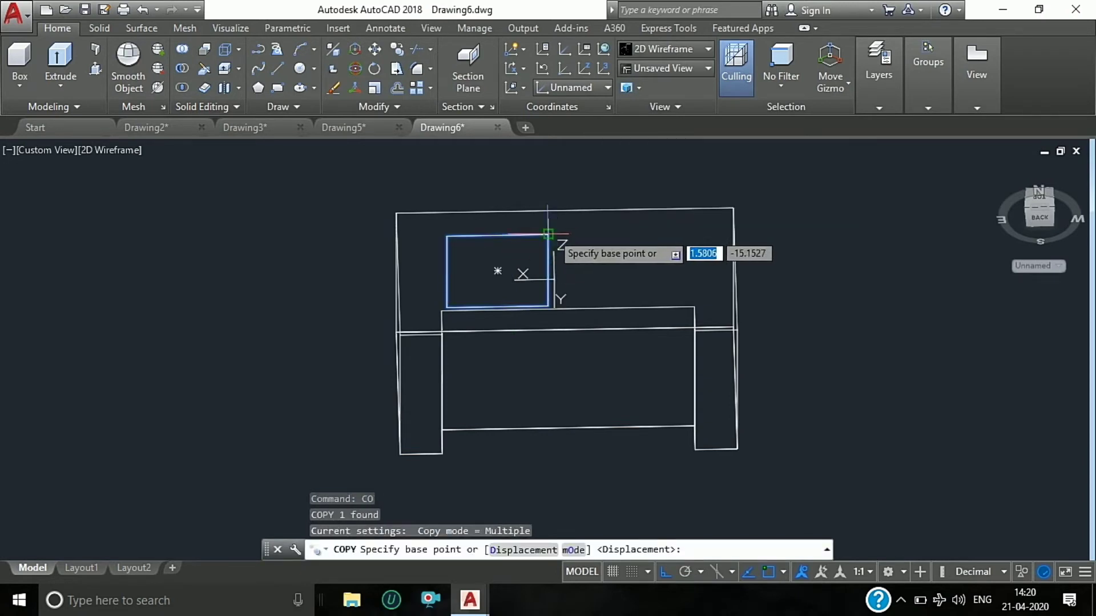
Copy the square 8 units aside, then delete the misplaced copy.
left_click(548, 233)
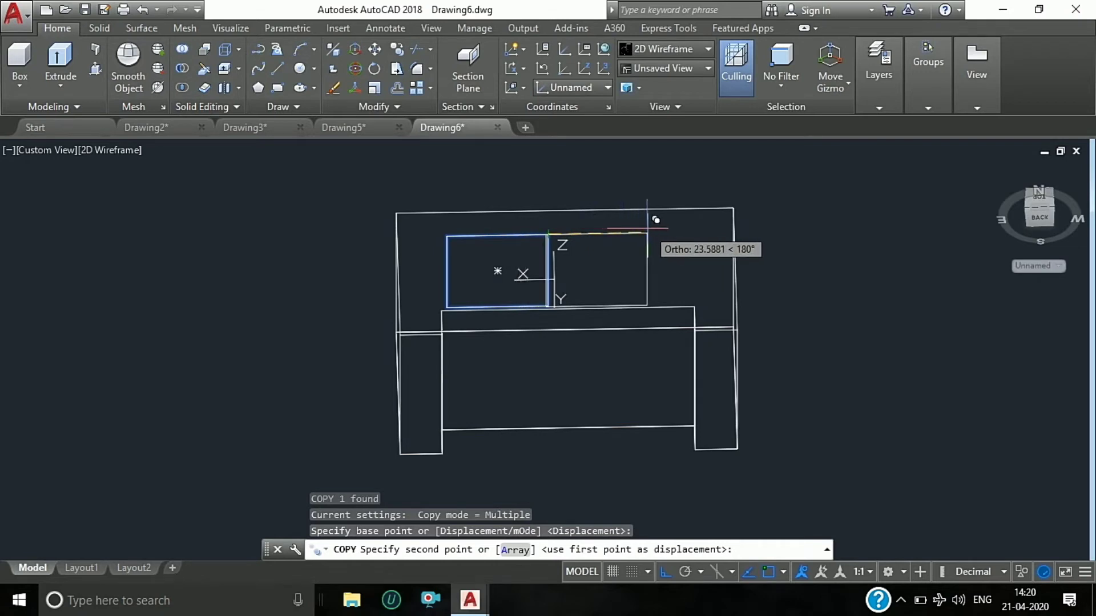
type("8")
key("Return")
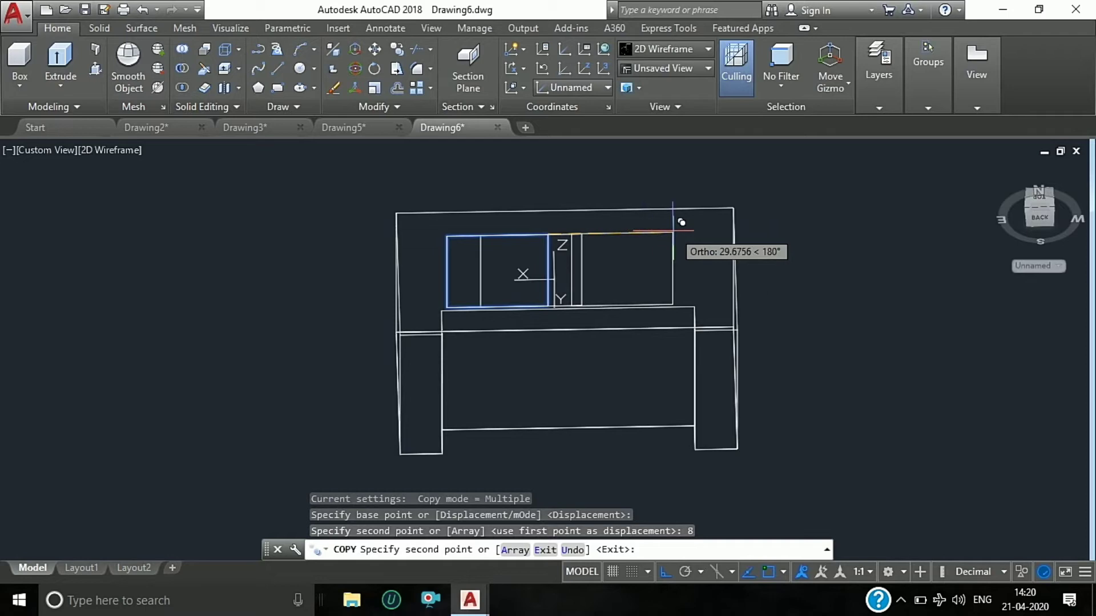
key("Escape")
key("Escape")
left_click(581, 258)
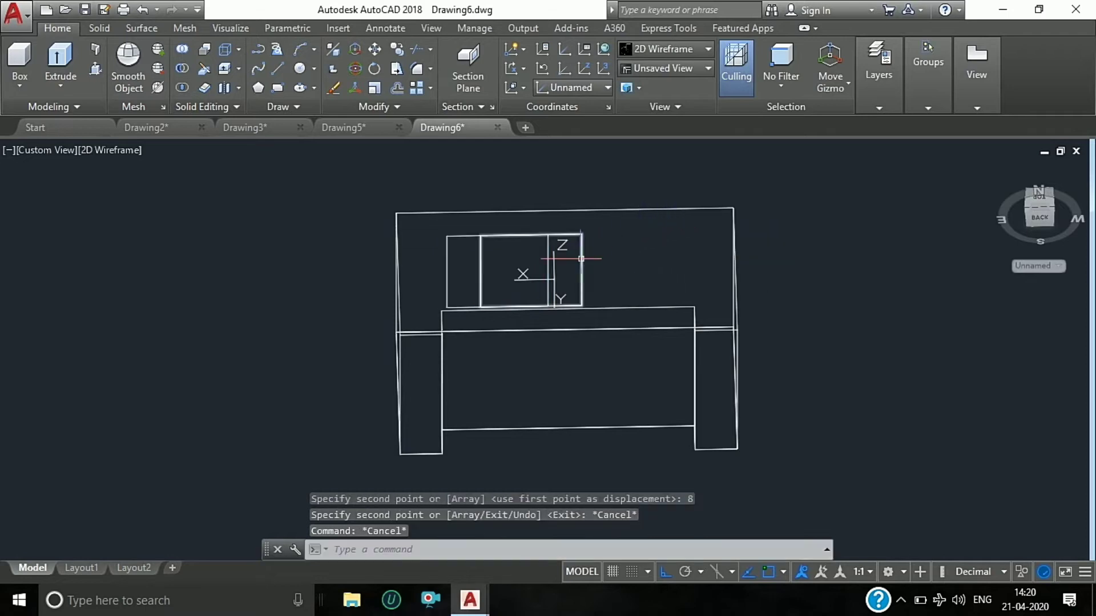
key("Delete")
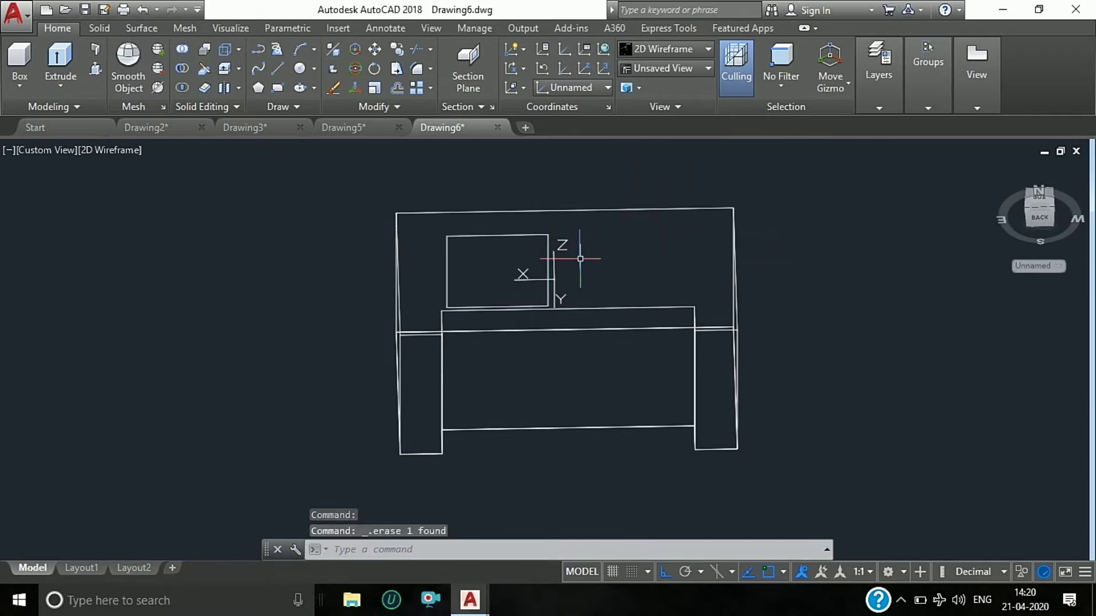
Draw an 8-unit line from the square's top-right corner.
type("l")
key("Return")
left_click(548, 234)
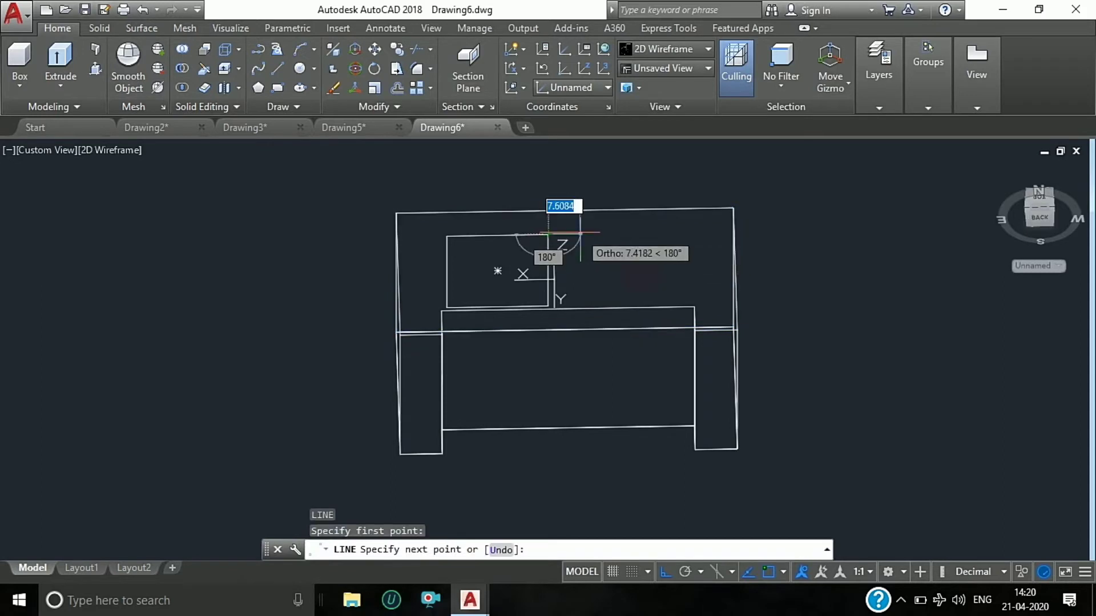
type("8")
key("Return")
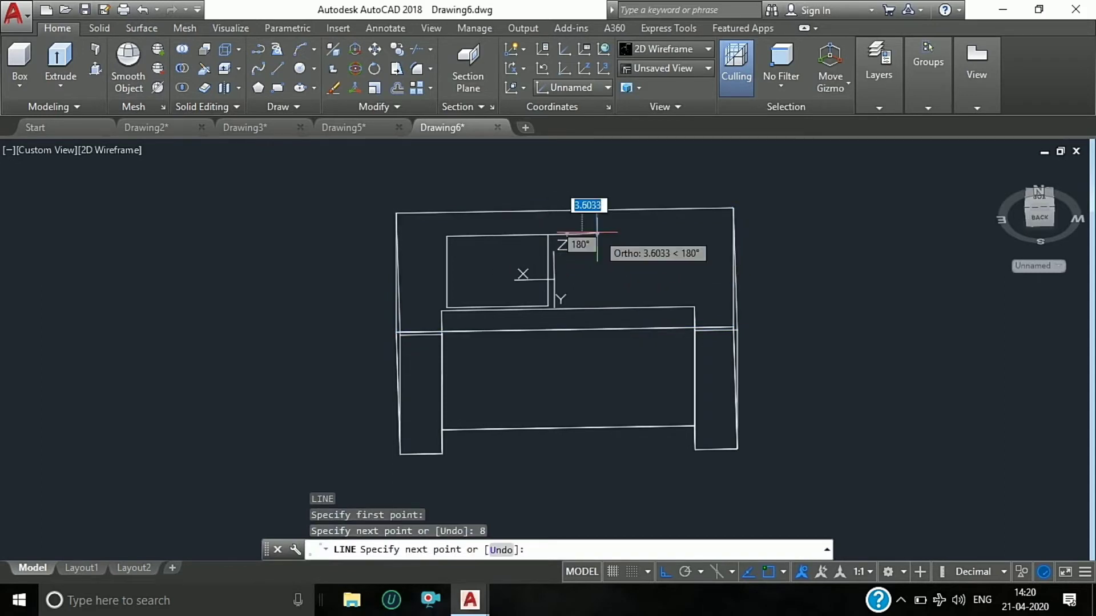
key("Escape")
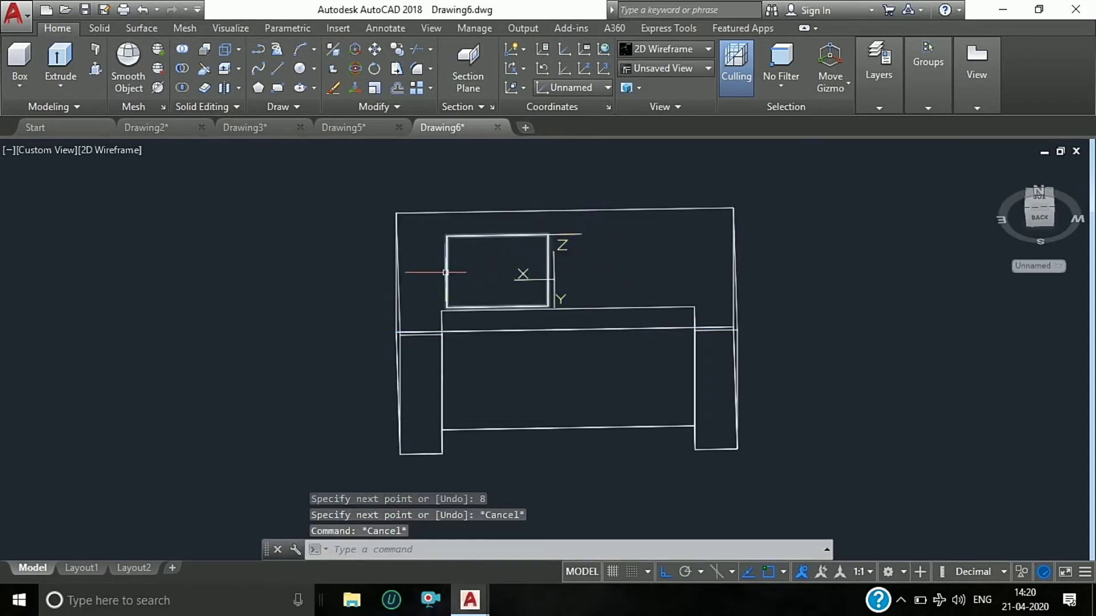
Try editing the square polyline's side and corner grips, leaving the shape unchanged.
left_click(447, 272)
left_click(489, 335)
key("Return")
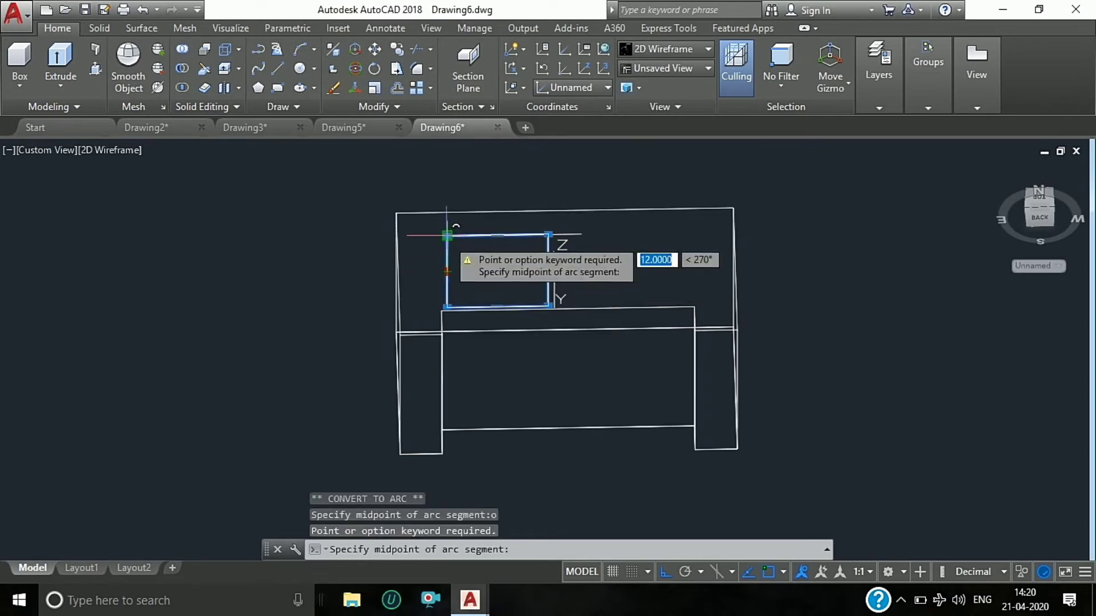
key("Escape")
key("Escape")
left_click(447, 236)
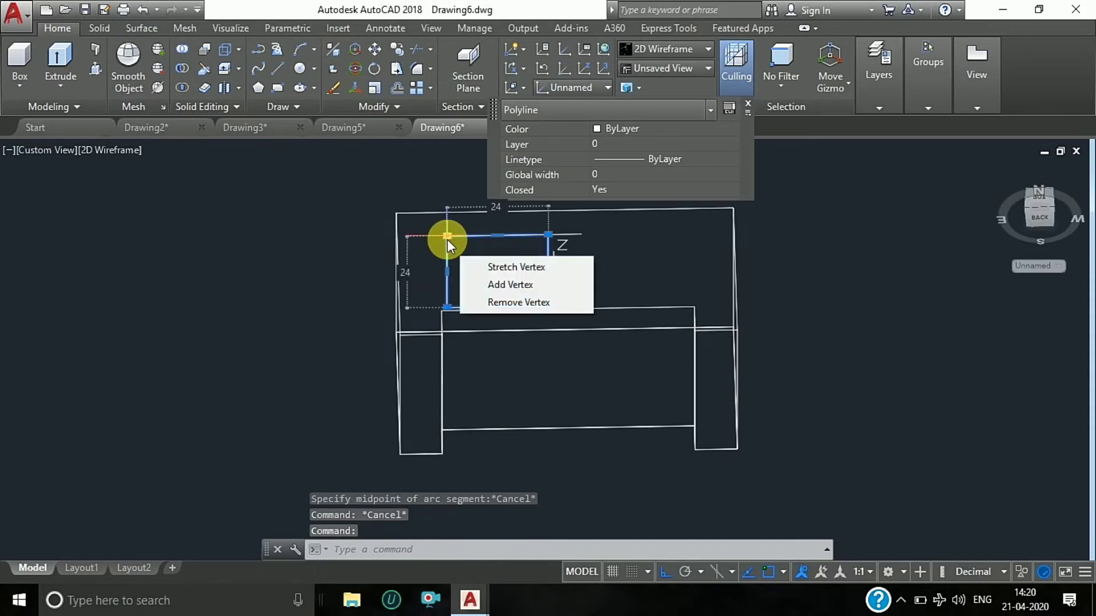
left_click(447, 236)
key("Escape")
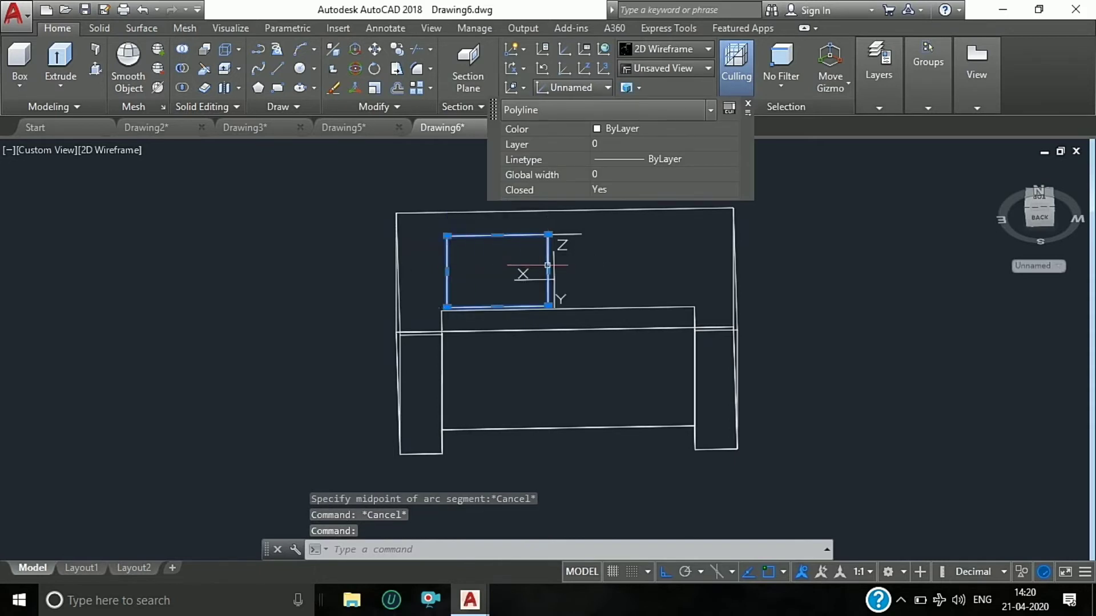
key("Escape")
Copy the square outline from its corner to a spot right of the original.
left_click(604, 276)
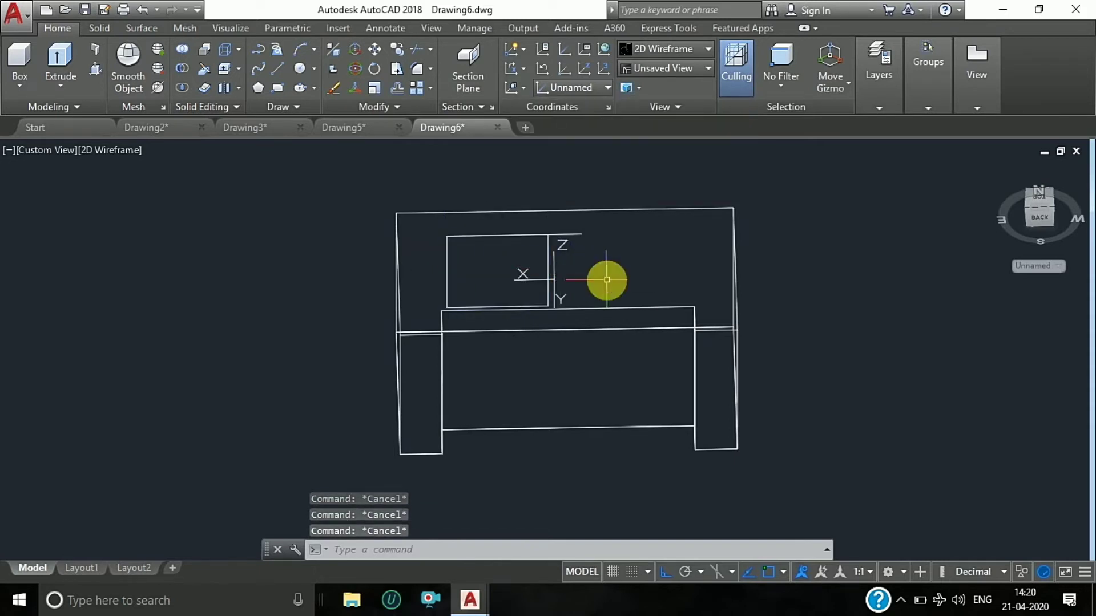
type("co")
key("Return")
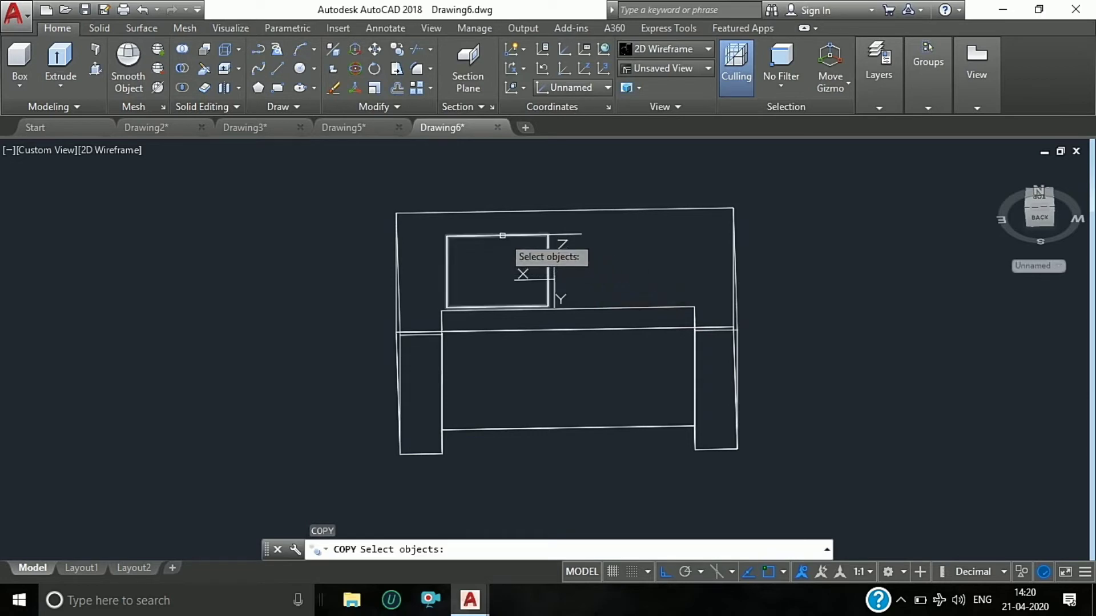
left_click(502, 235)
key("Return")
left_click(447, 235)
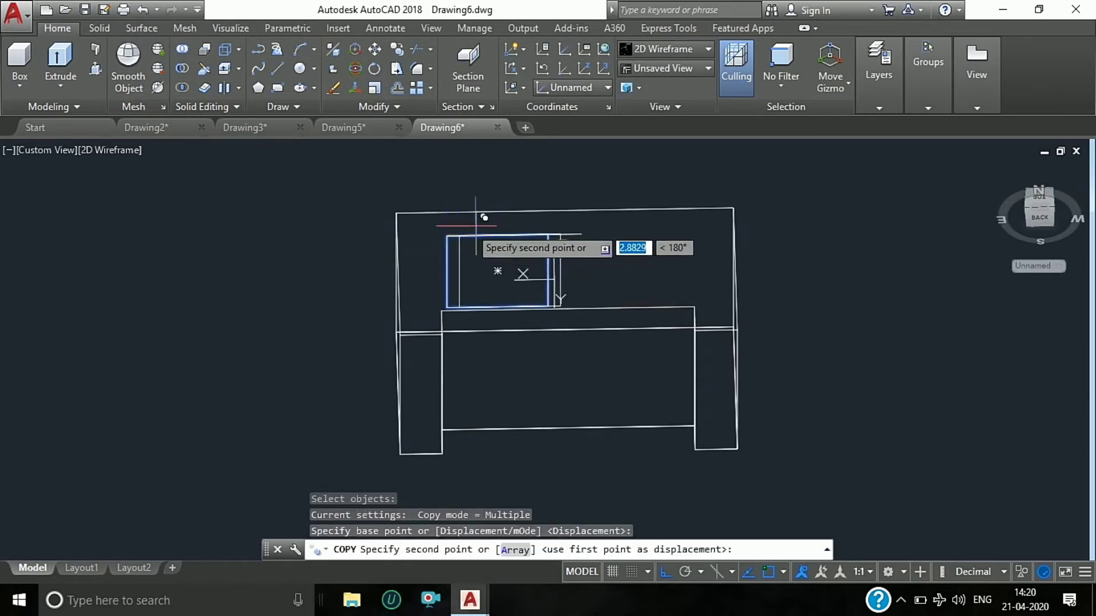
left_click(582, 232)
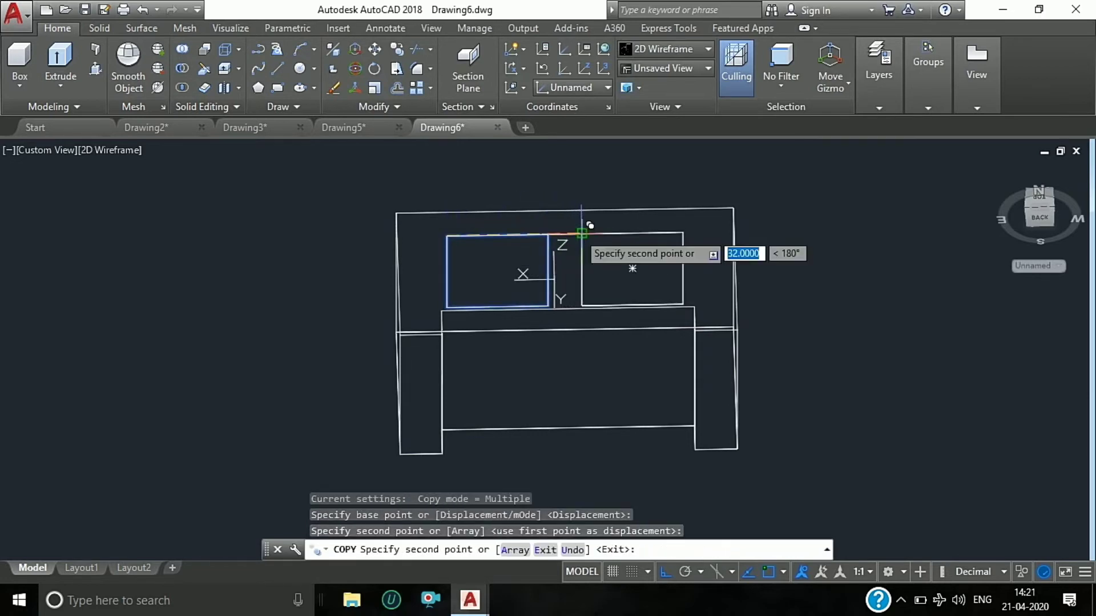
key("Escape")
key("Escape")
Delete the stray short line between the squares and orbit to view the top at an angle.
left_click(565, 234)
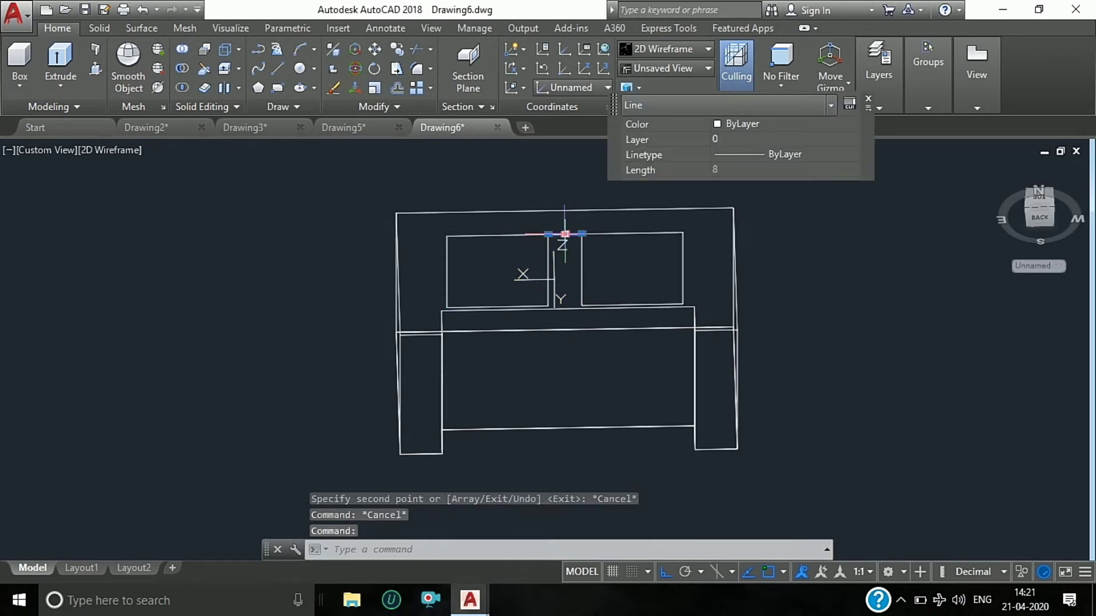
key("Delete")
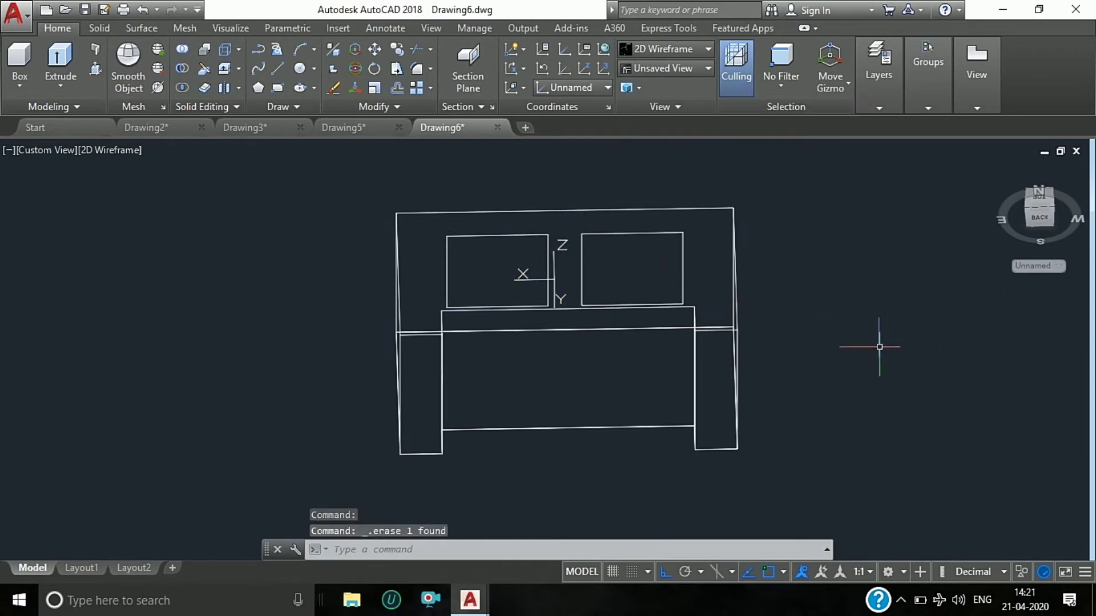
mouse_move(841, 416)
middle_mouse_down("shift")
mouse_move(824, 349)
mouse_move(844, 369)
middle_mouse_up("shift")
Press-pull the left and right squares up 8 units each.
key("Escape")
key("Escape")
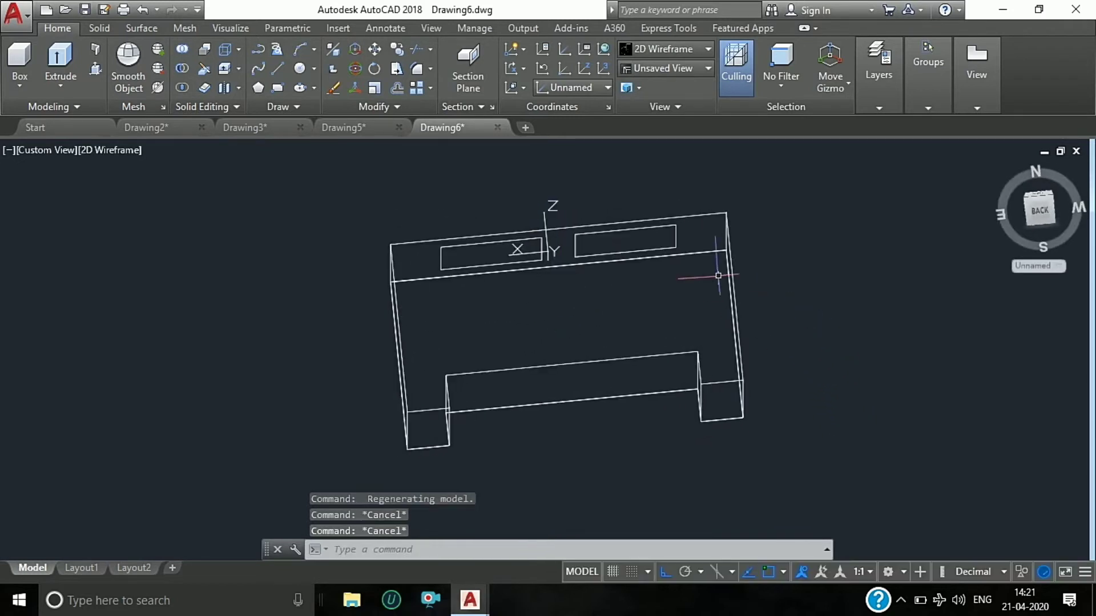
left_click(95, 69)
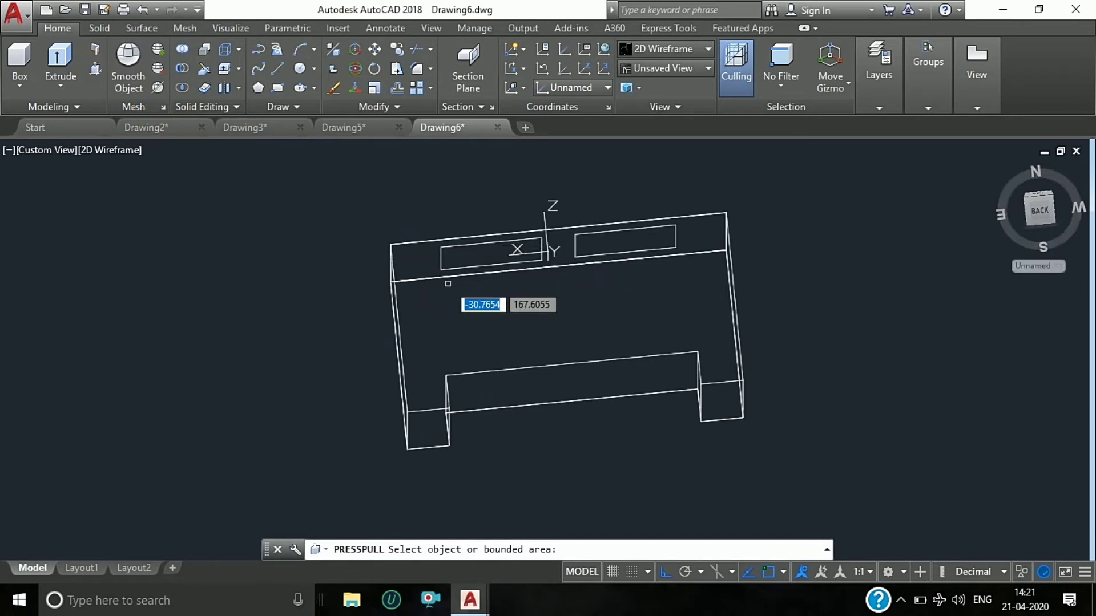
left_click(492, 253)
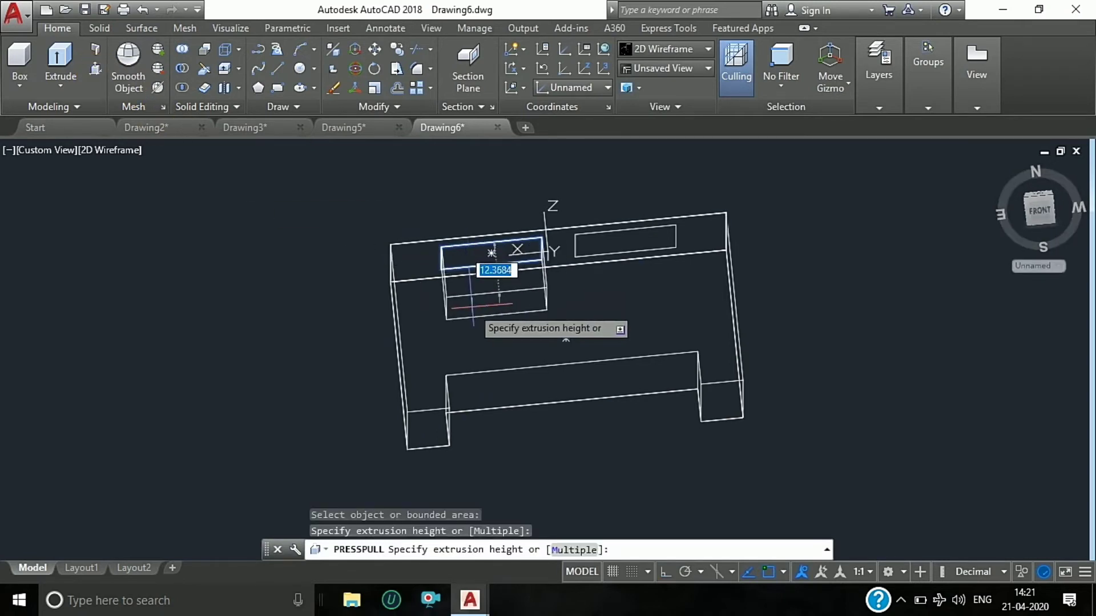
type("8")
key("Return")
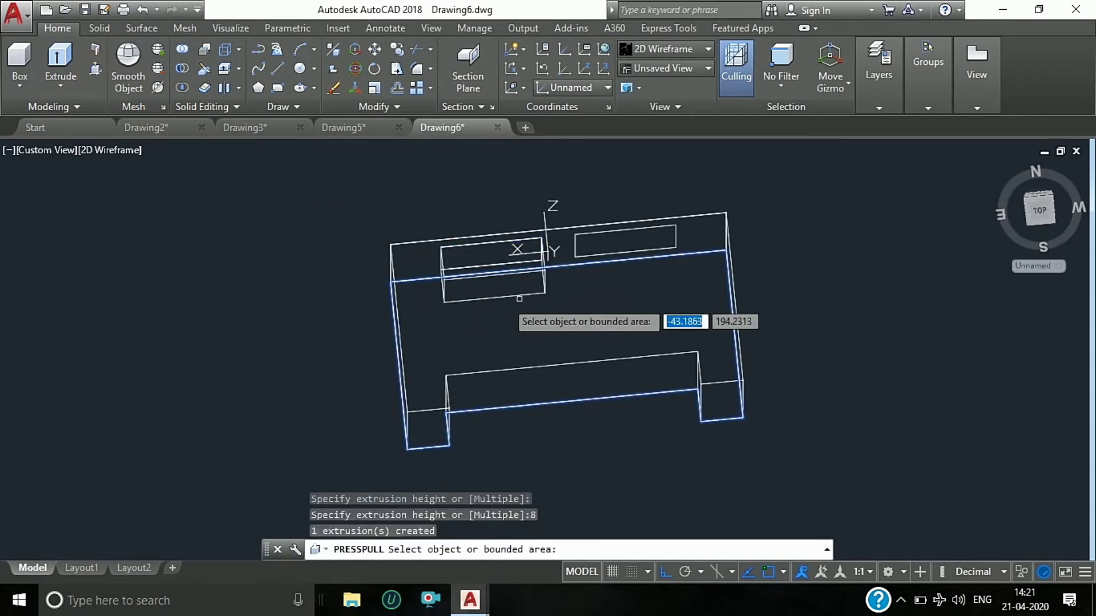
left_click(619, 246)
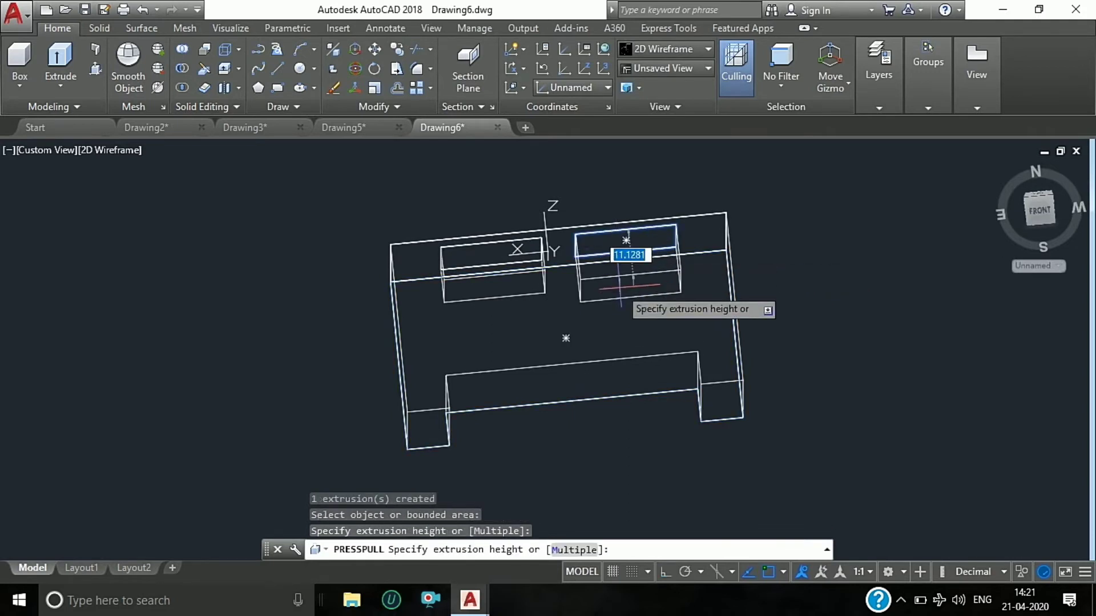
type("8")
key("Return")
key("Escape")
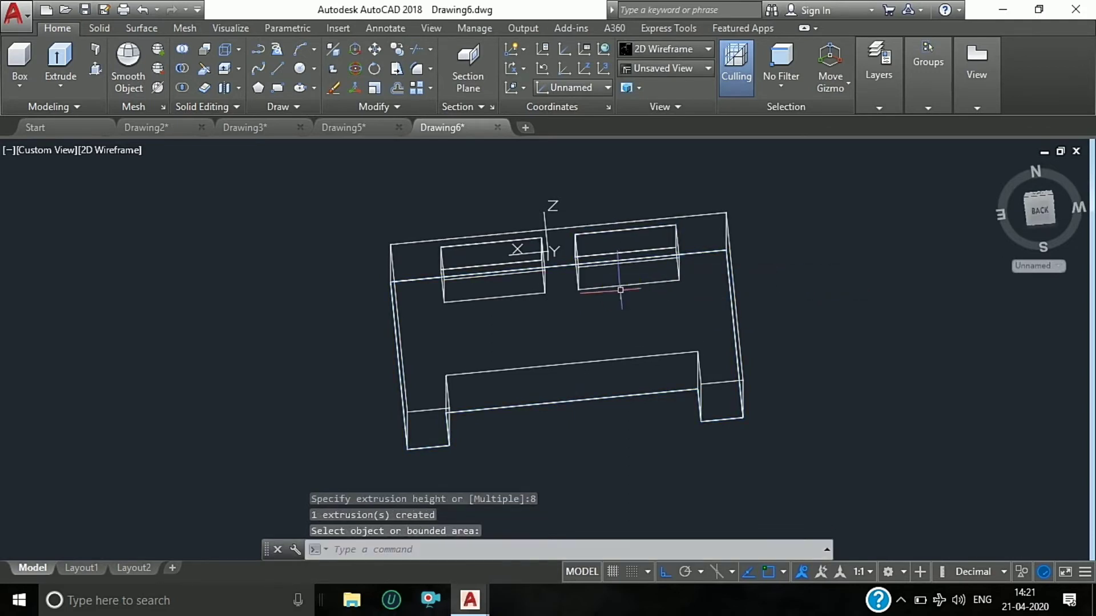
Start SUBTRACT with the block as source and both boxes picked, then cancel it.
type("s")
key("Escape")
key("Escape")
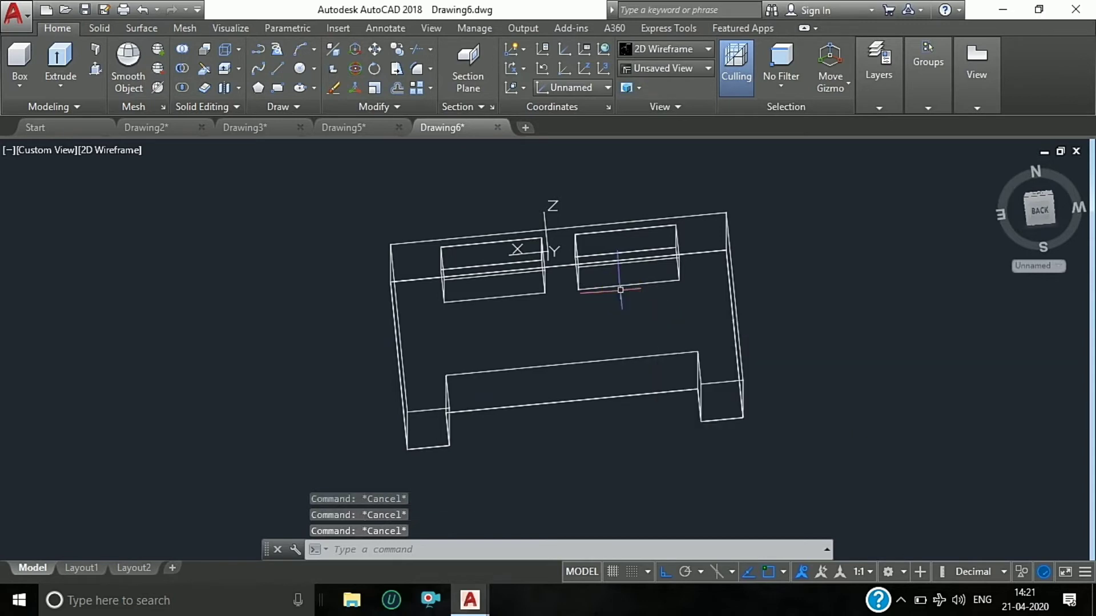
type("Sub")
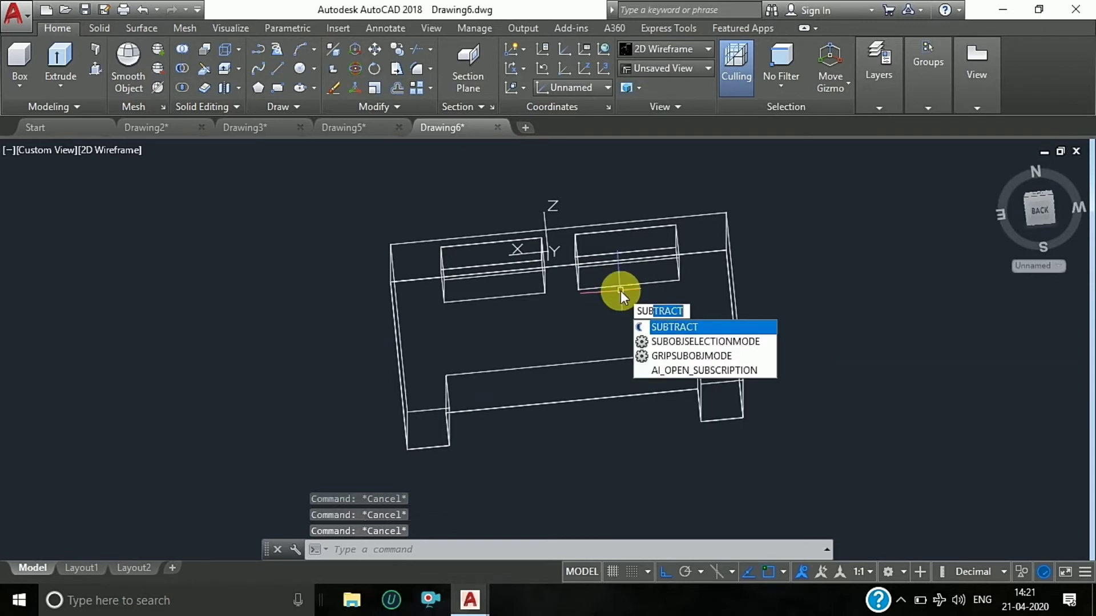
key("Return")
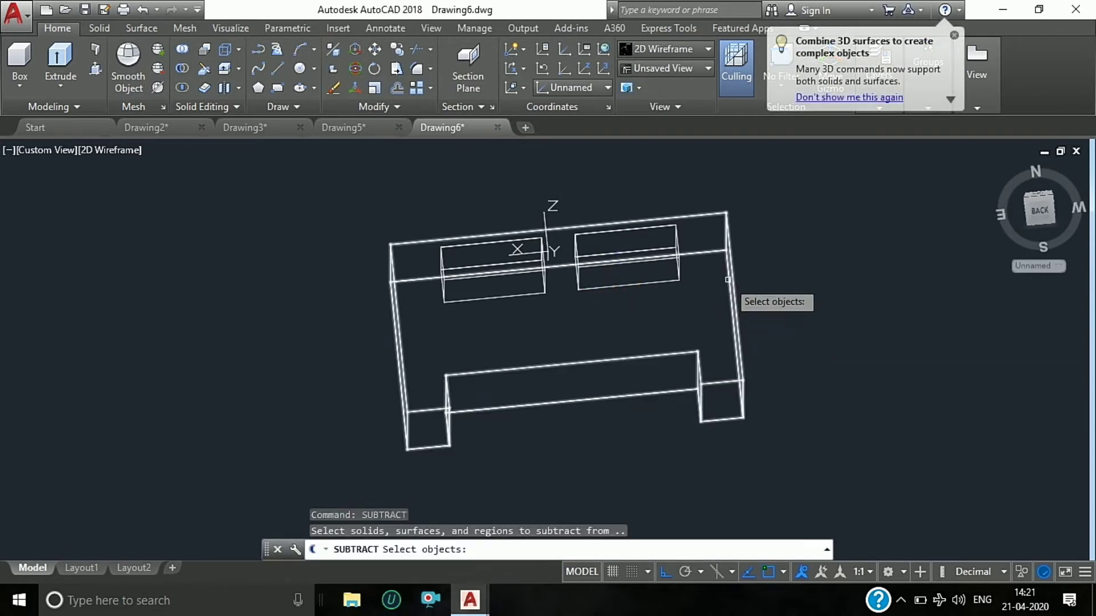
left_click(728, 278)
key("Return")
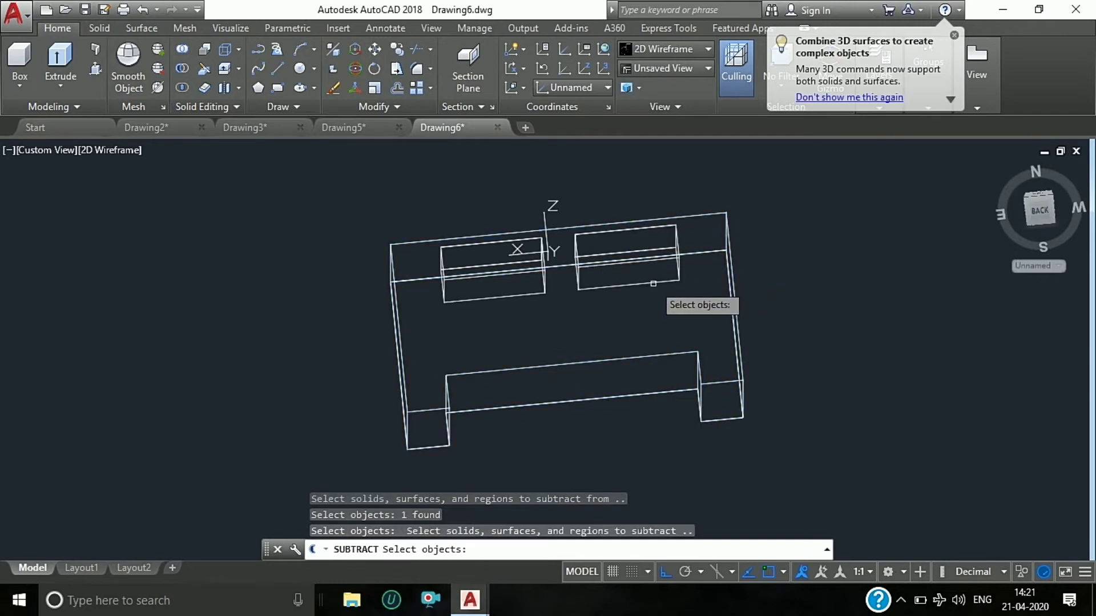
left_click(577, 283)
left_click(542, 291)
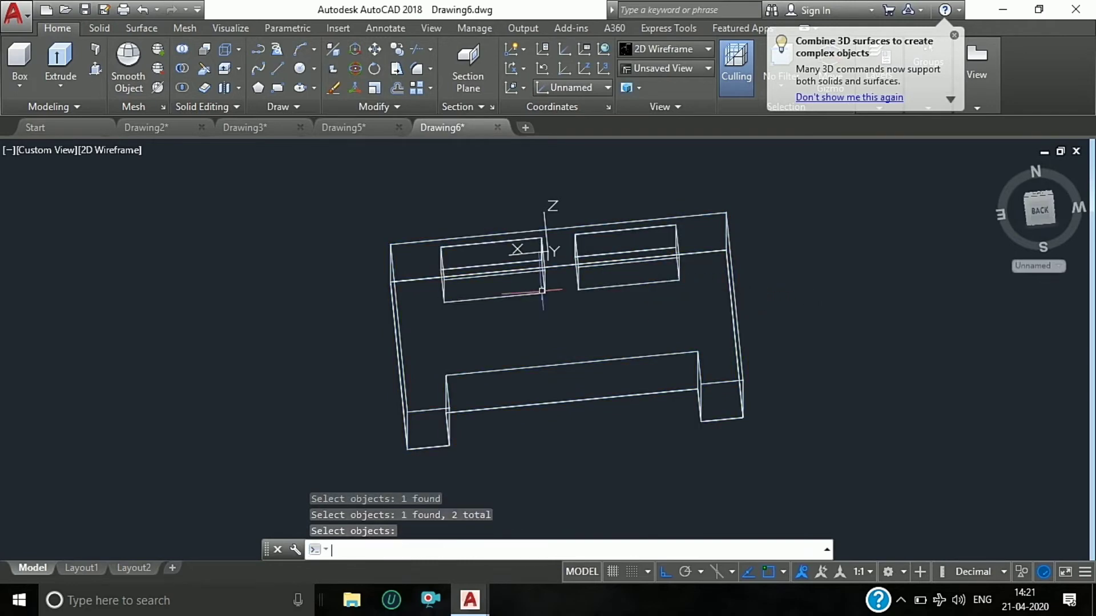
key("Escape")
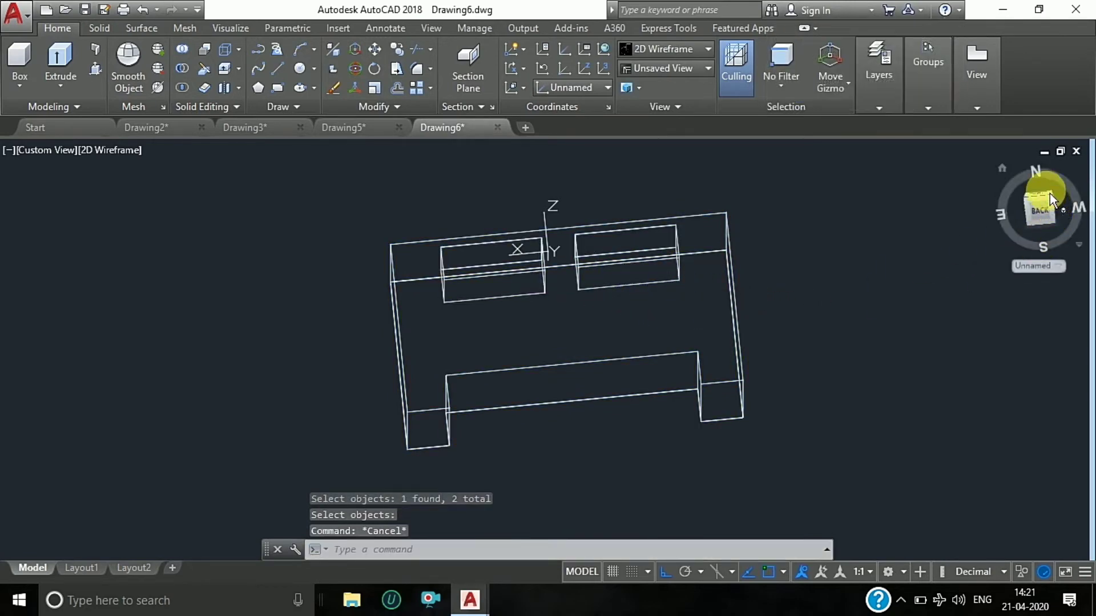
Switch to the back view and draw a diagonal guide line inside each square recess.
left_click(1041, 201)
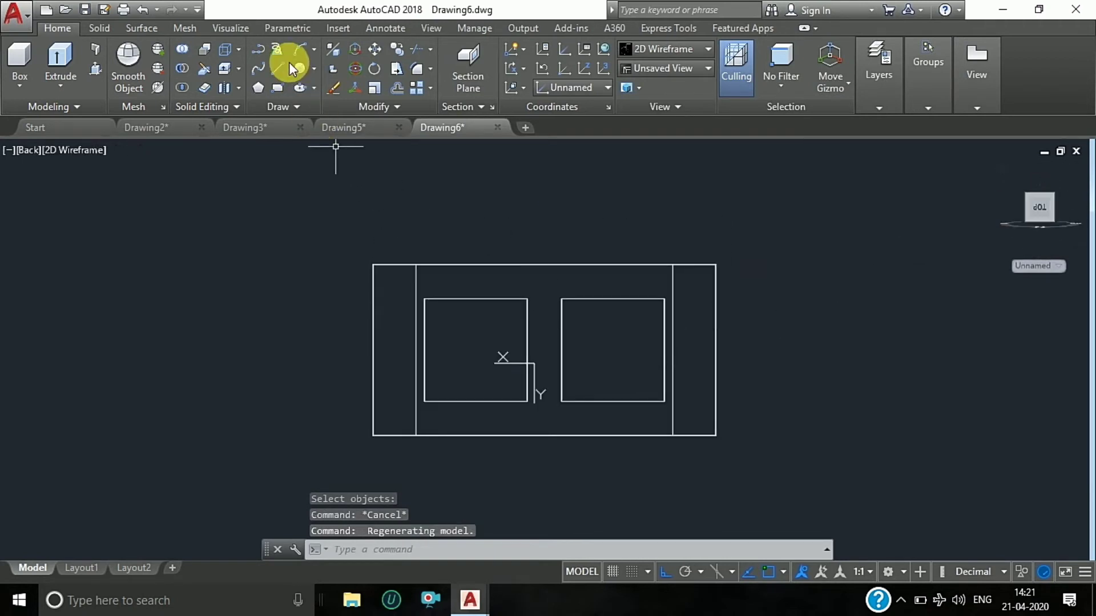
left_click(274, 70)
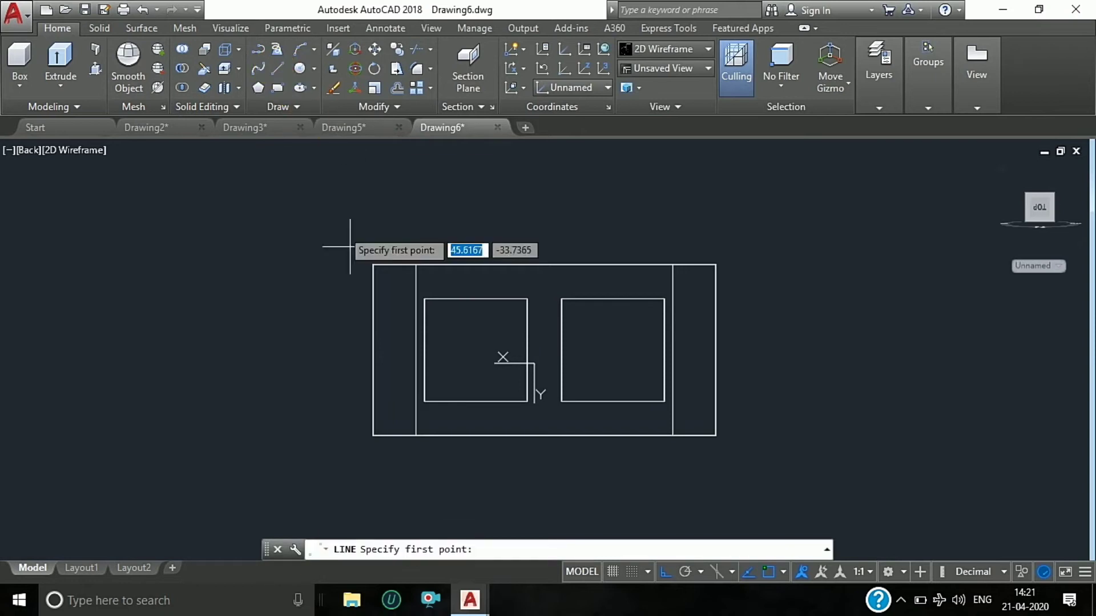
left_click(424, 401)
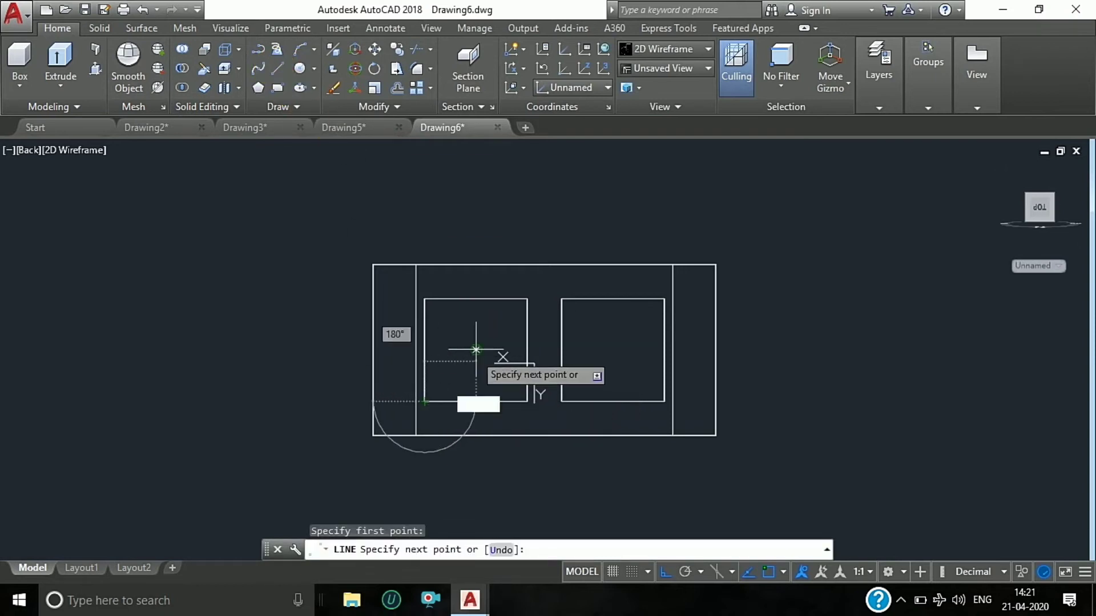
left_click(476, 350)
key("Return")
key("Return")
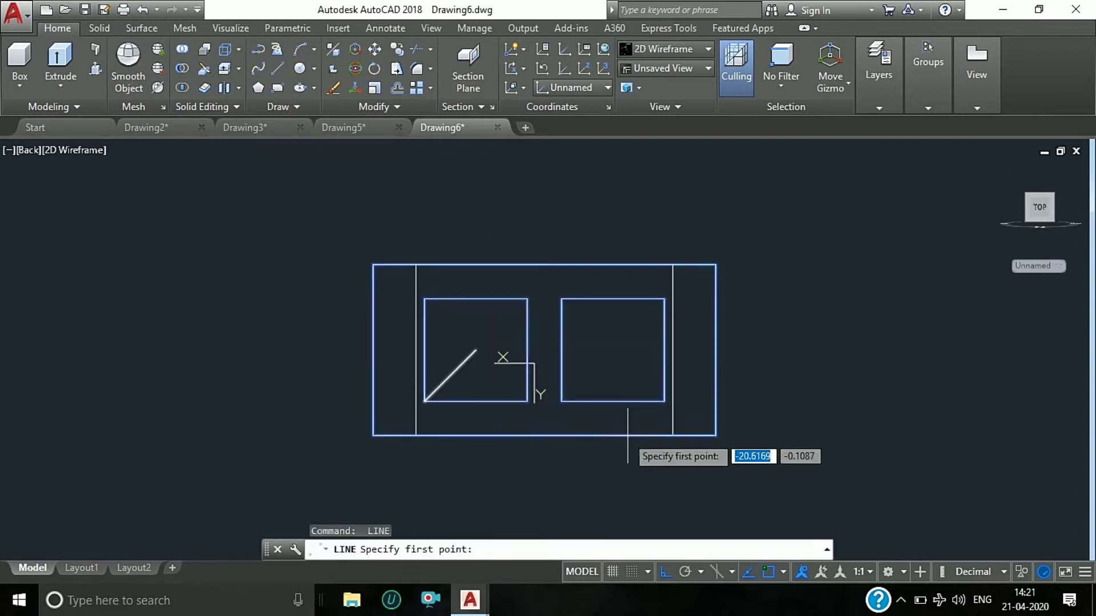
left_click(561, 402)
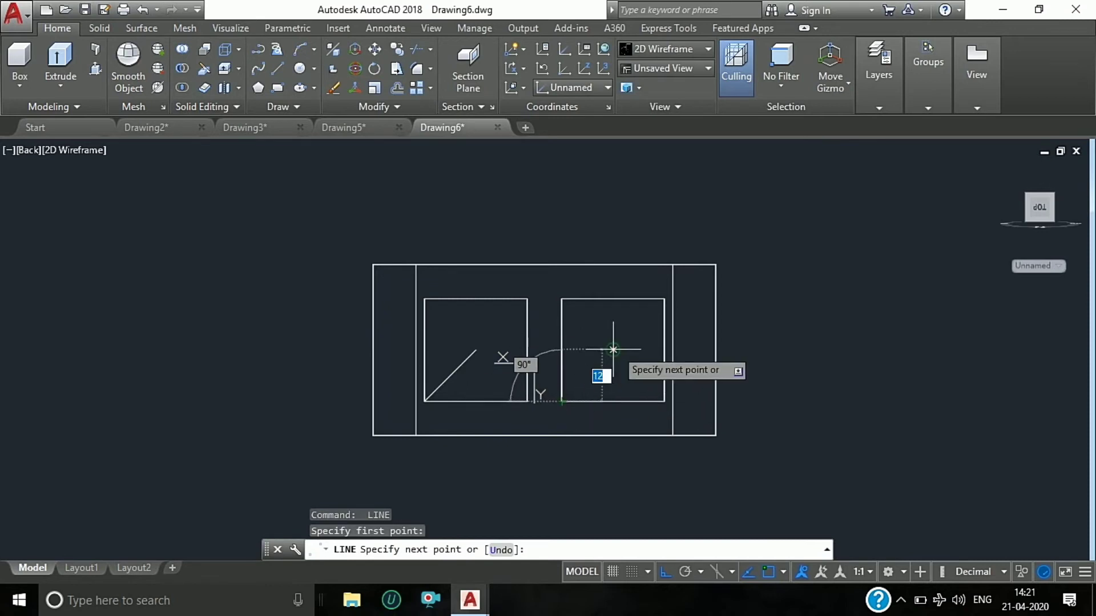
left_click(613, 350)
key("Return")
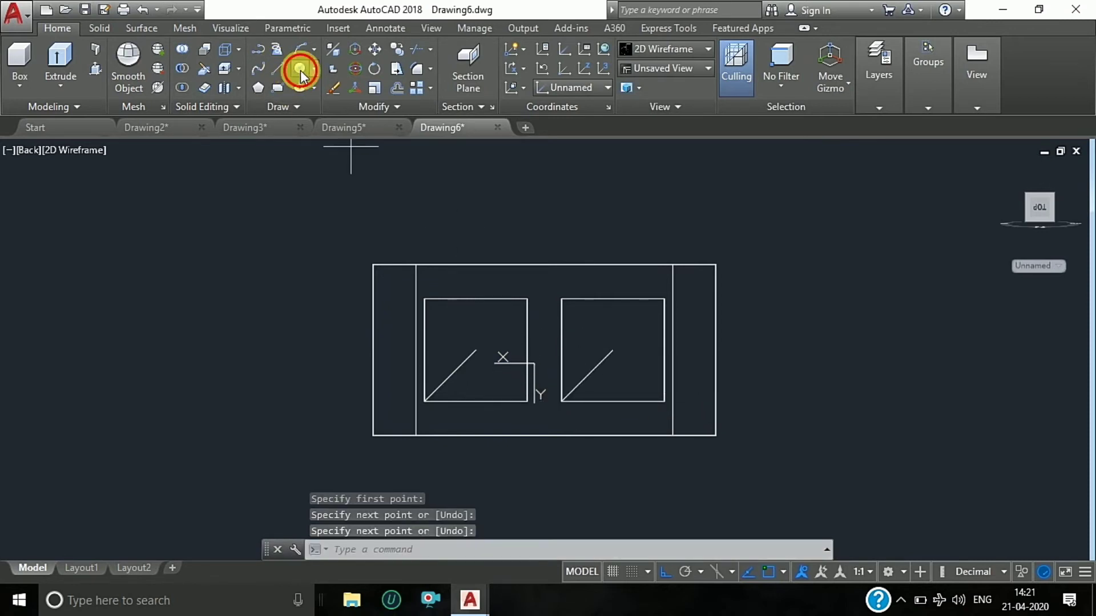
Draw two 18-diameter circles centred on the upper endpoints of the left and right diagonals.
double_click(300, 71)
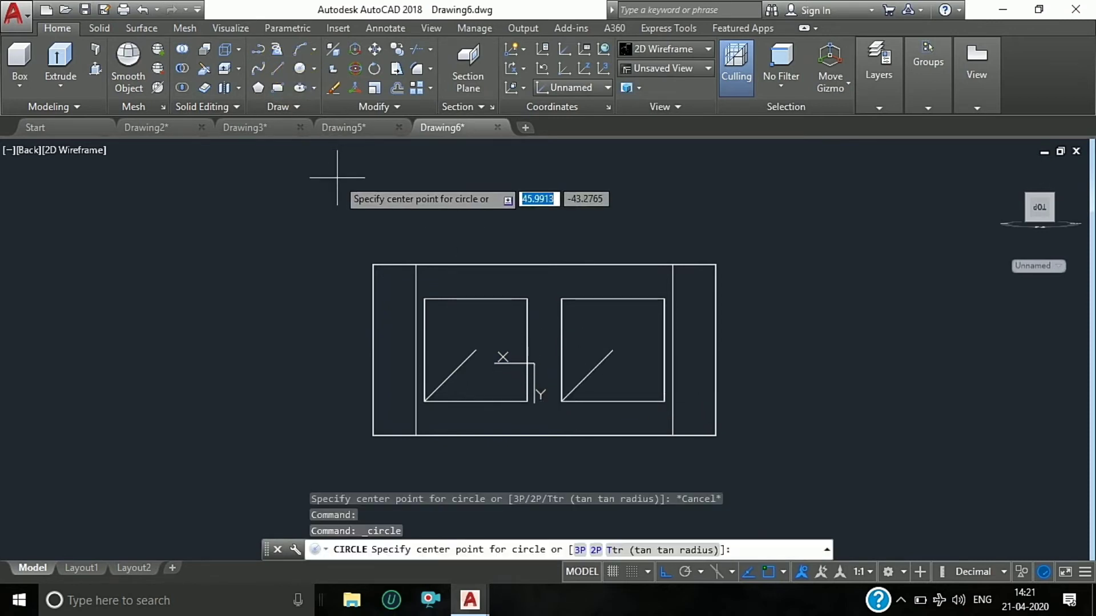
left_click(476, 350)
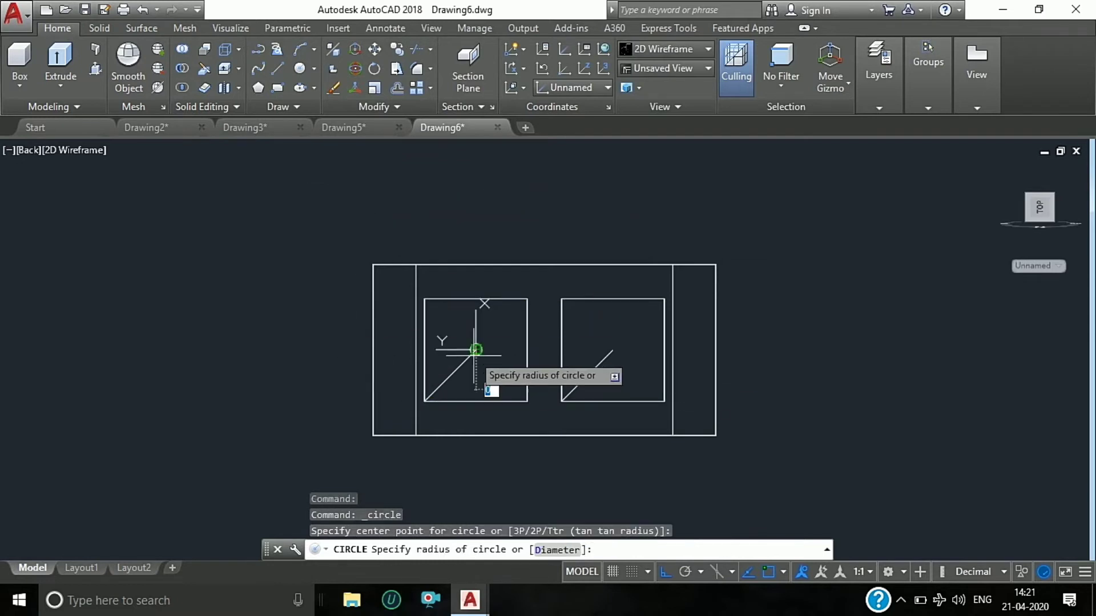
type("d")
key("Return")
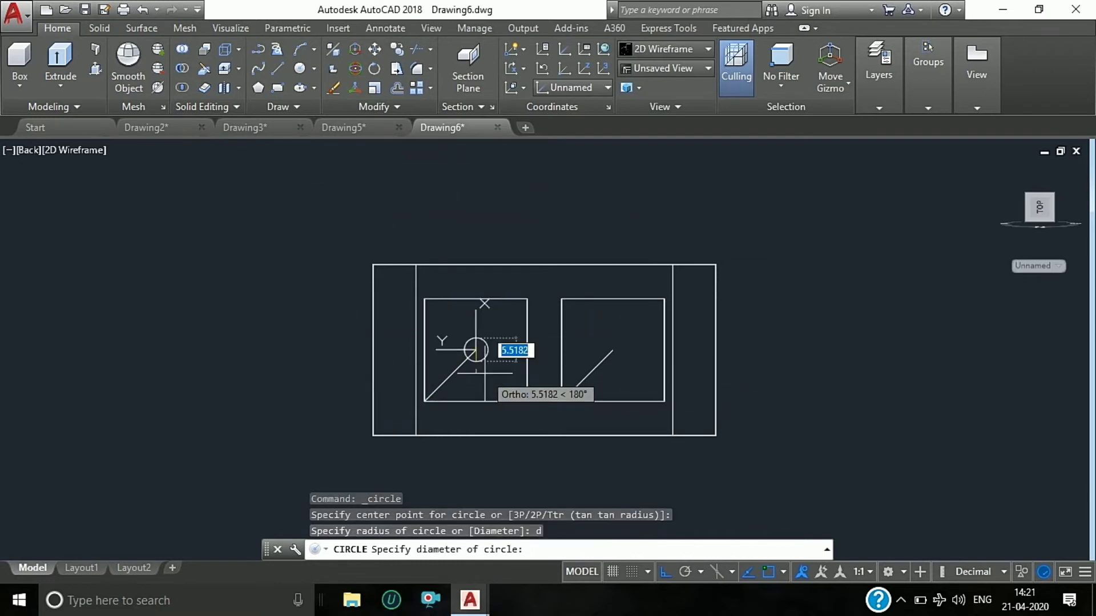
type("18")
key("Return")
key("Return")
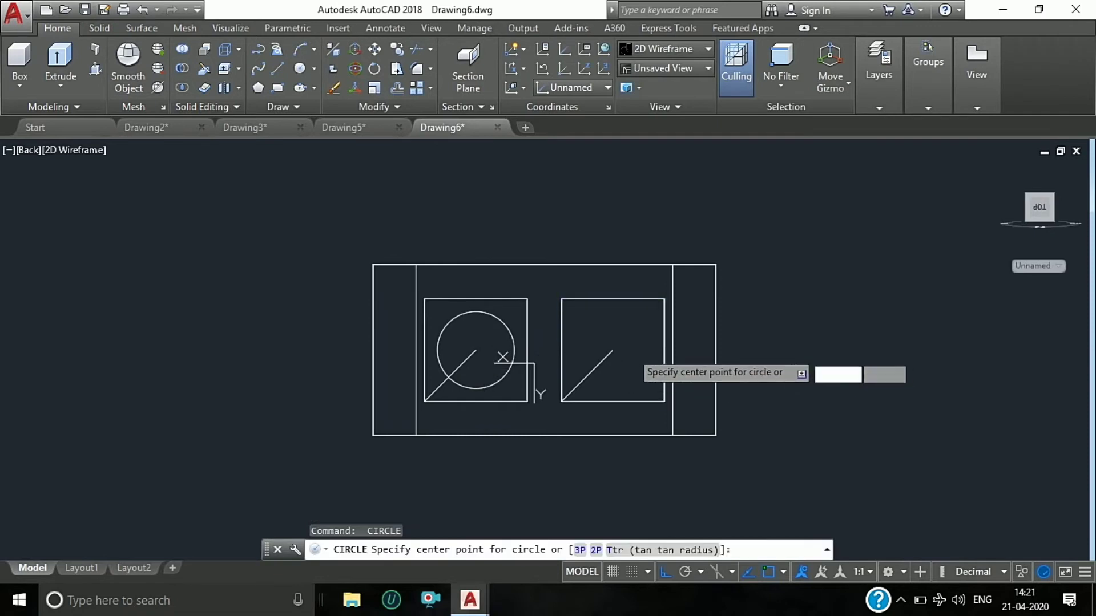
left_click(613, 349)
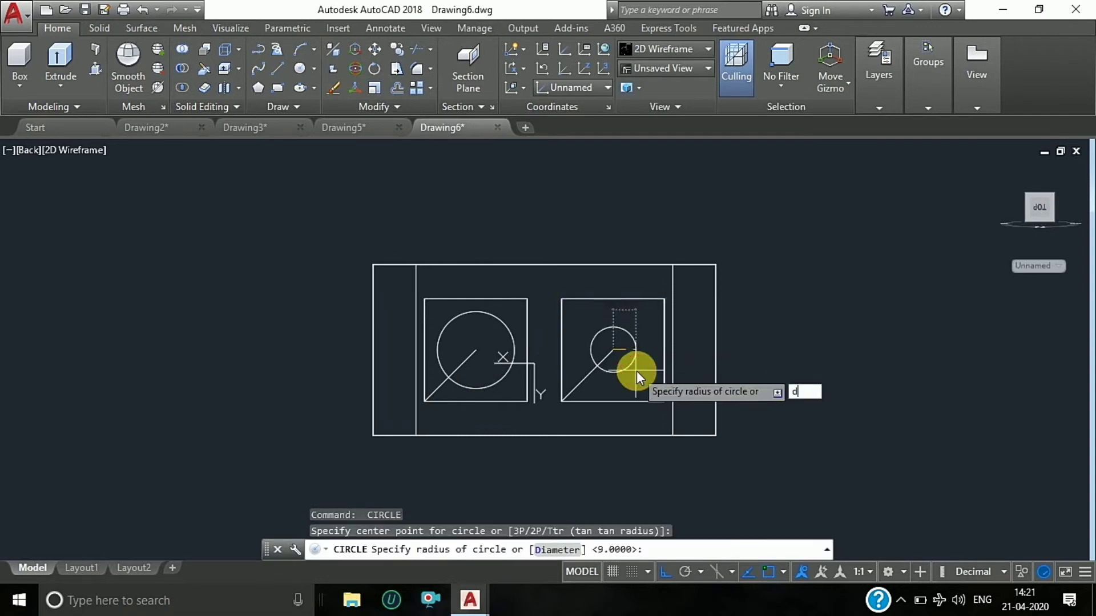
type("d")
key("Return")
type("18")
key("Return")
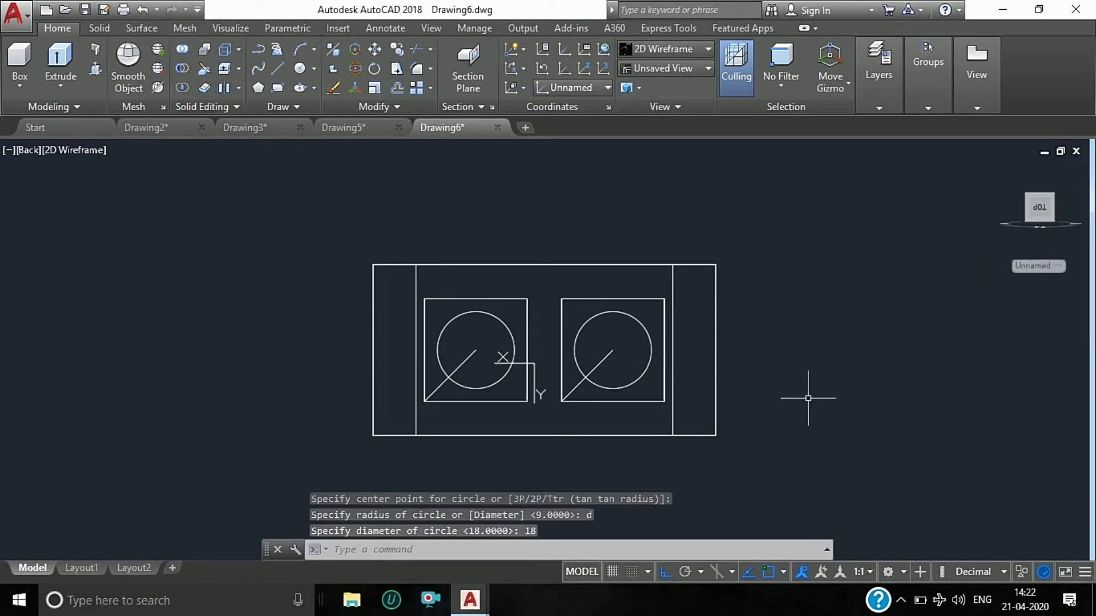
key("Escape")
In a tilted 3D view, press-pull both 18-diameter circles into cylinders reaching below the block.
middle_click_drag(797, 425, 798, 313, "shift")
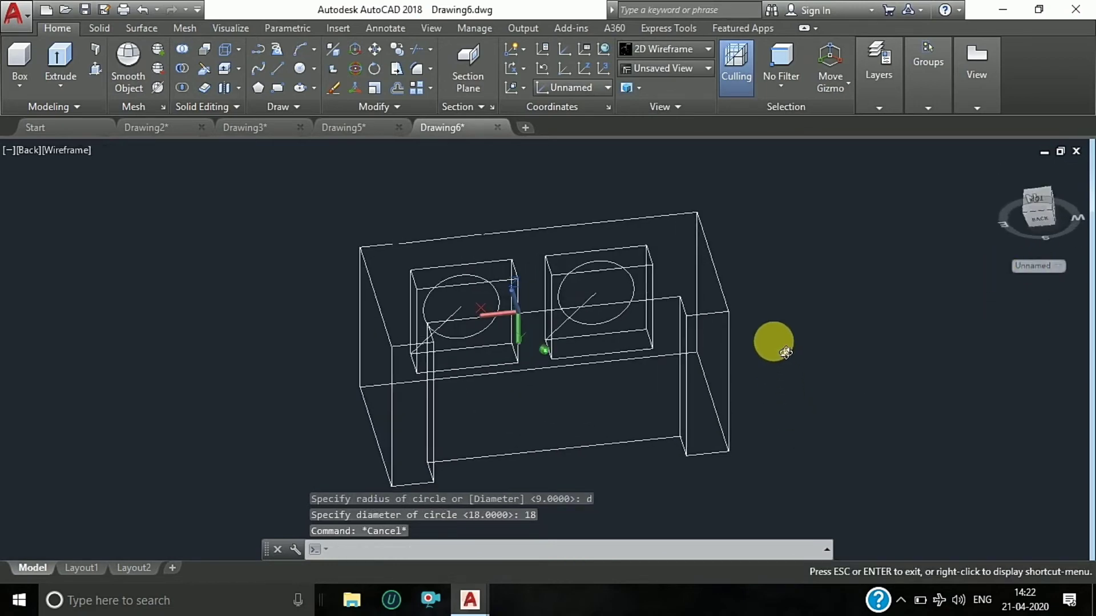
scroll(606, 295, "up", 4)
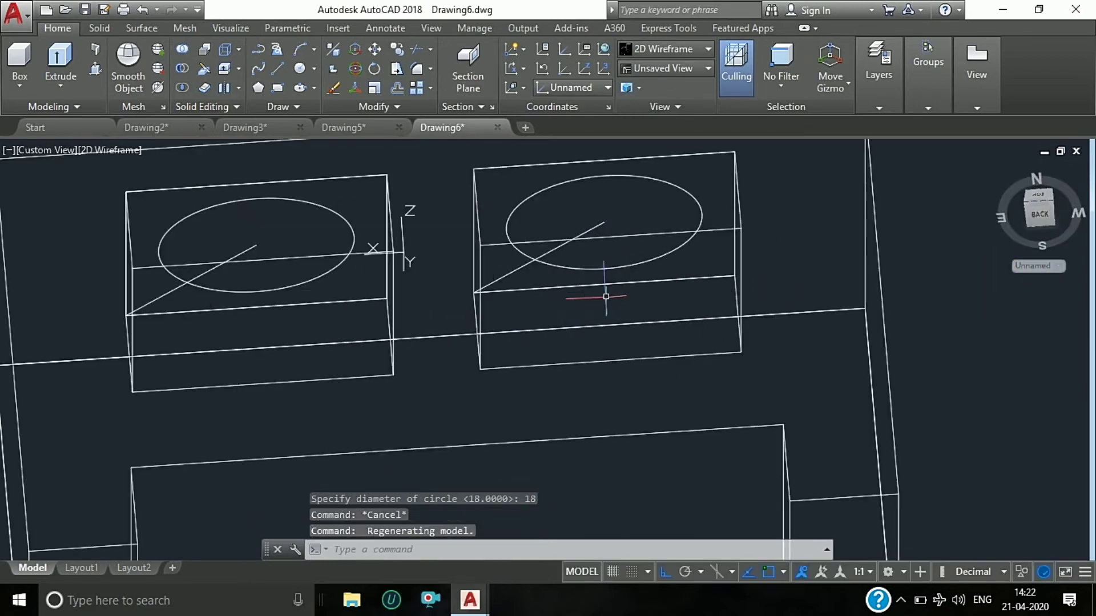
scroll(589, 281, "down", 2)
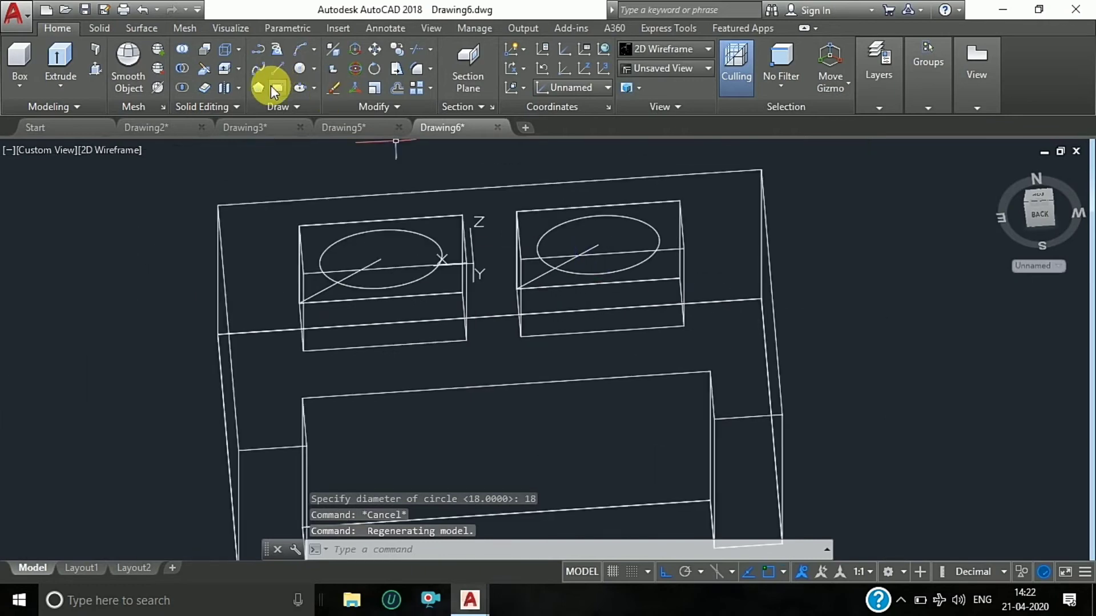
left_click(101, 73)
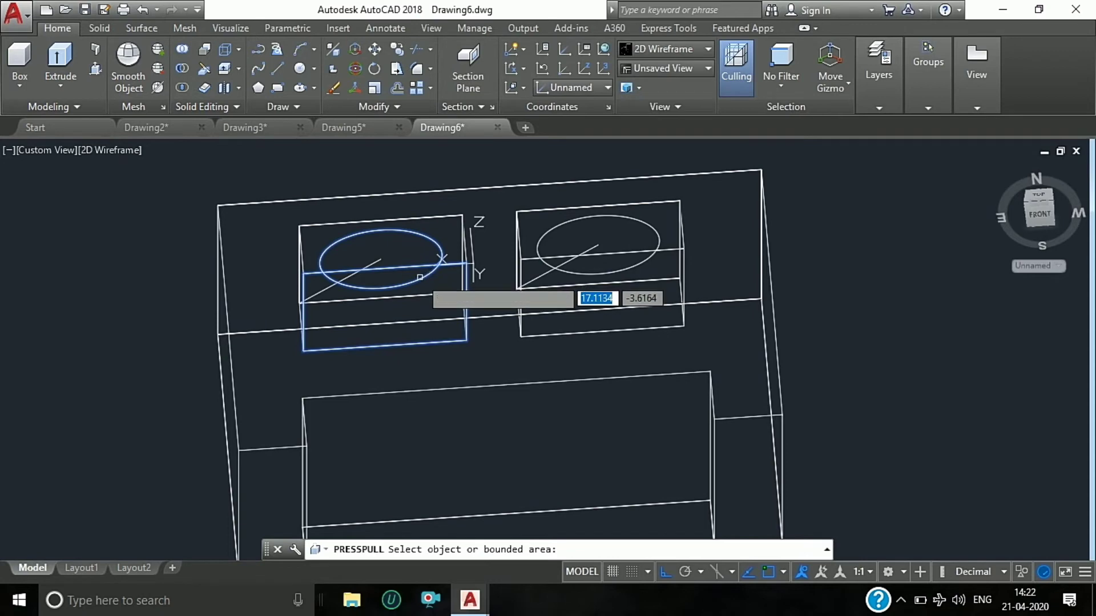
left_click(427, 274)
scroll(422, 292, "down", 2)
scroll(411, 354, "down", 2)
left_click(415, 395)
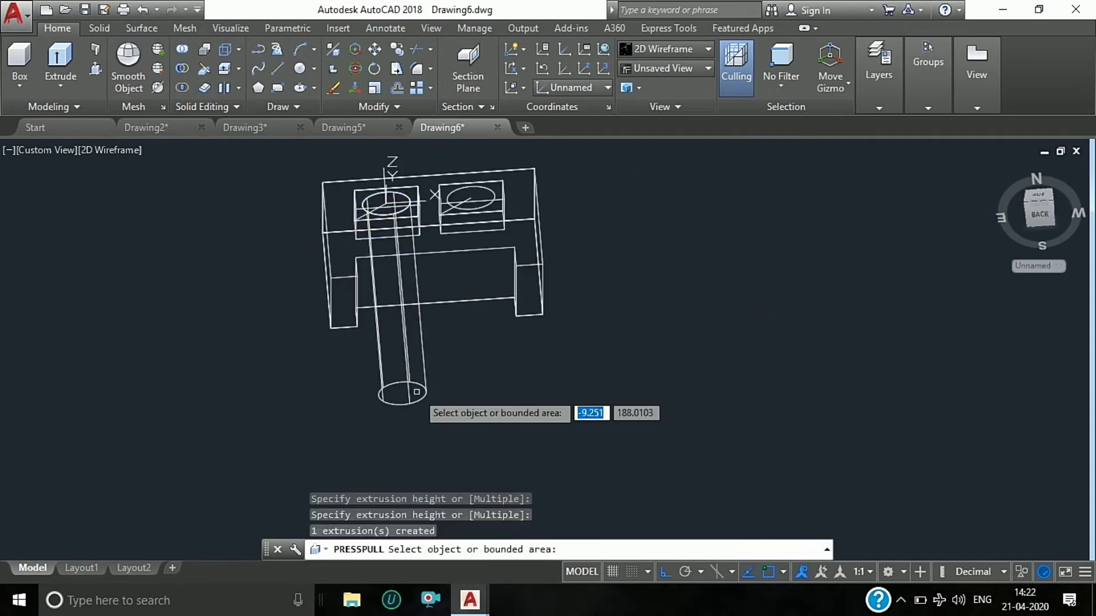
left_click(475, 208)
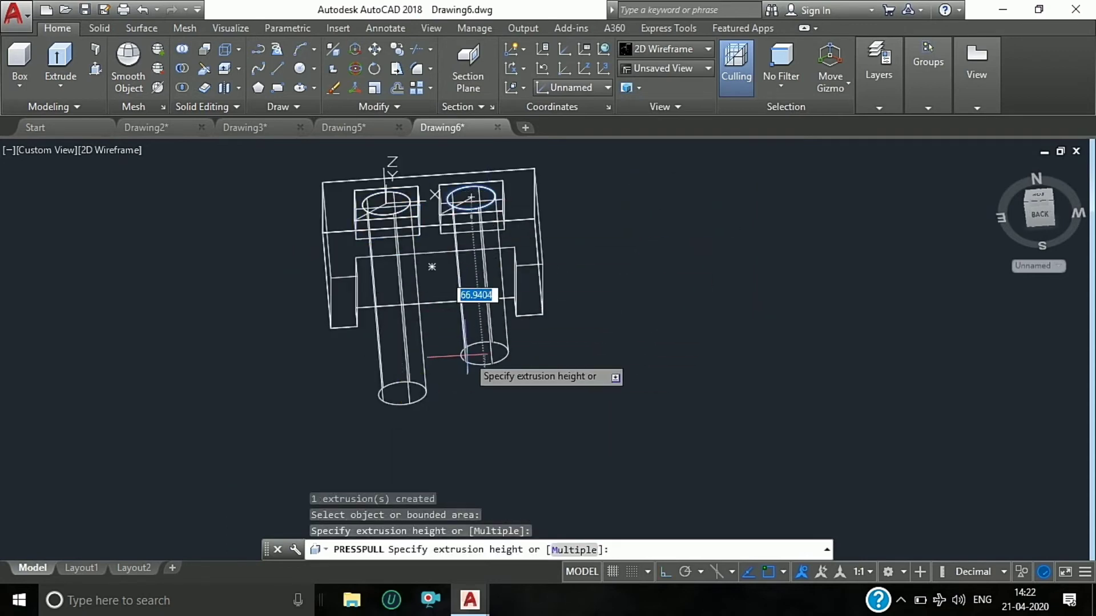
left_click(467, 354)
key("Return")
type("su")
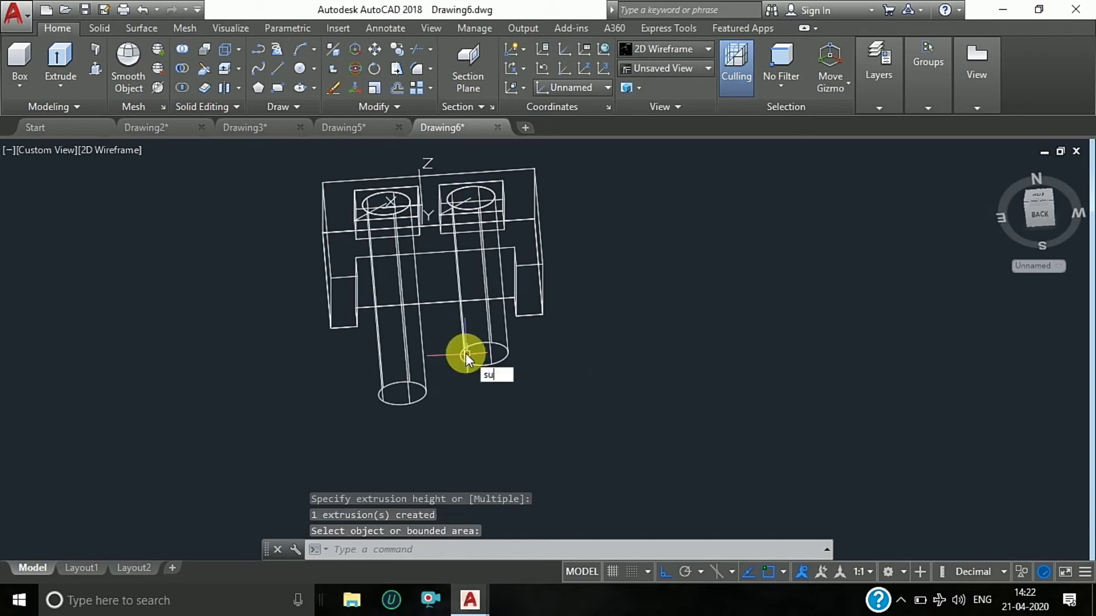
Subtract both cylinders from the block to form two round holes.
type("b")
key("Return")
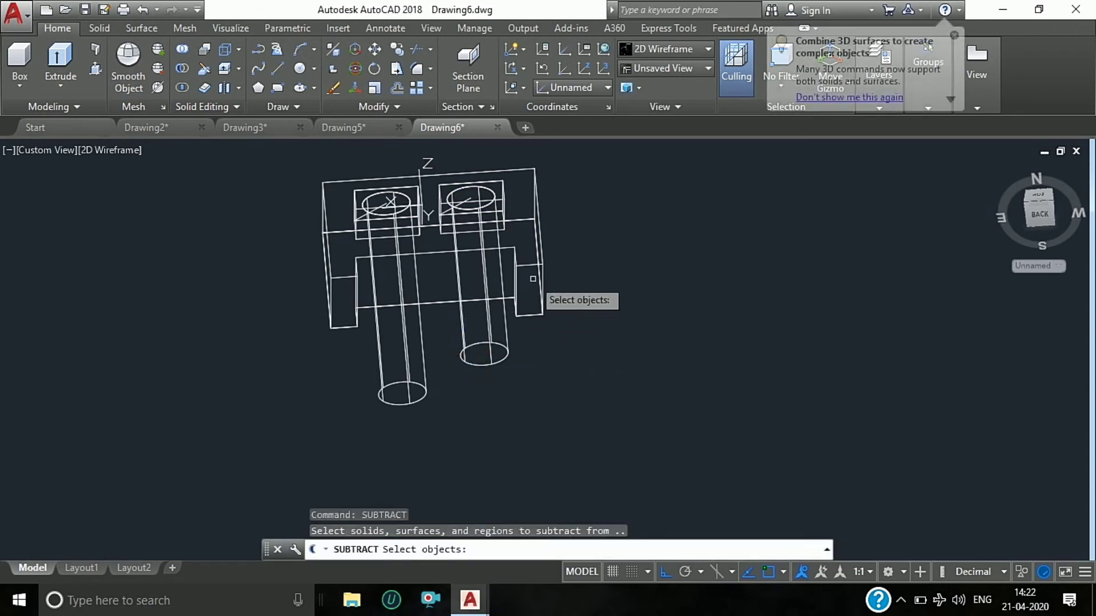
left_click(537, 263)
key("Return")
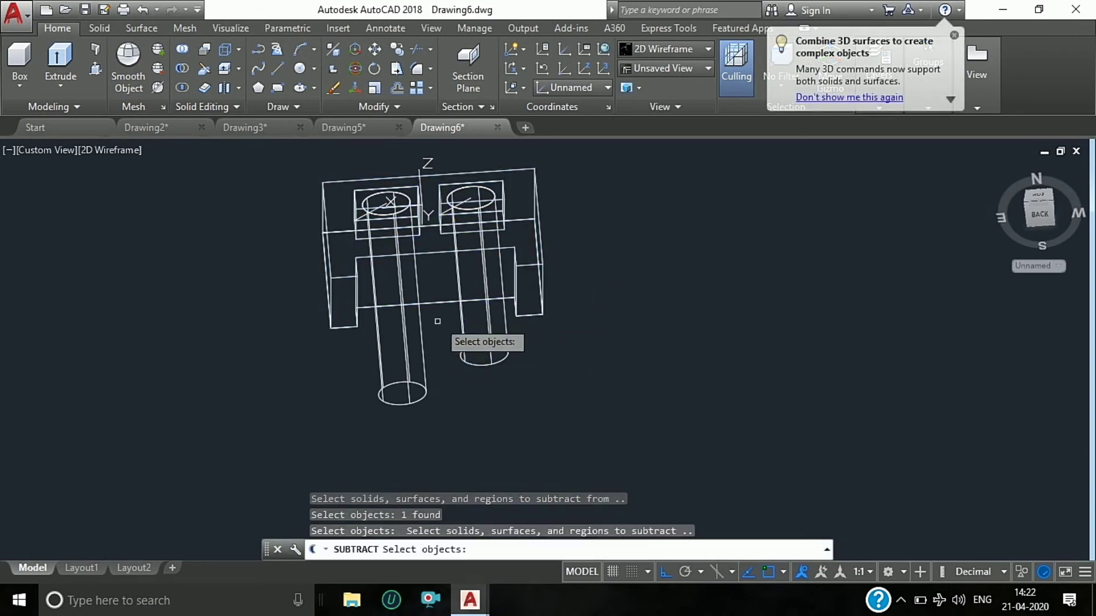
left_click(413, 345)
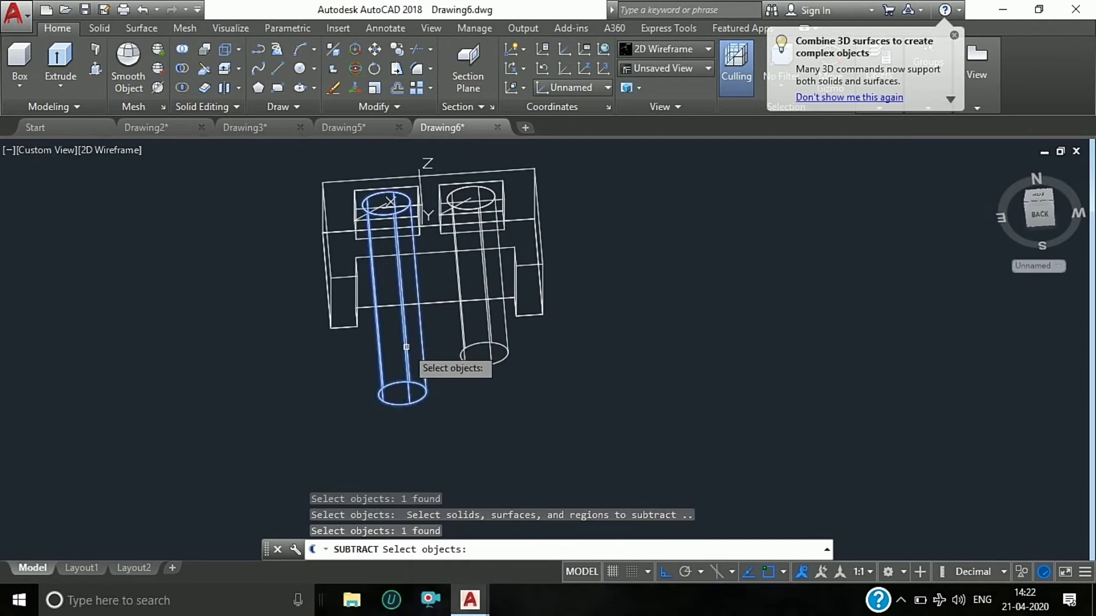
left_click(464, 349)
key("Return")
Delete the leftover diagonal guide line and both leftover top circles.
scroll(417, 203, "up", 6)
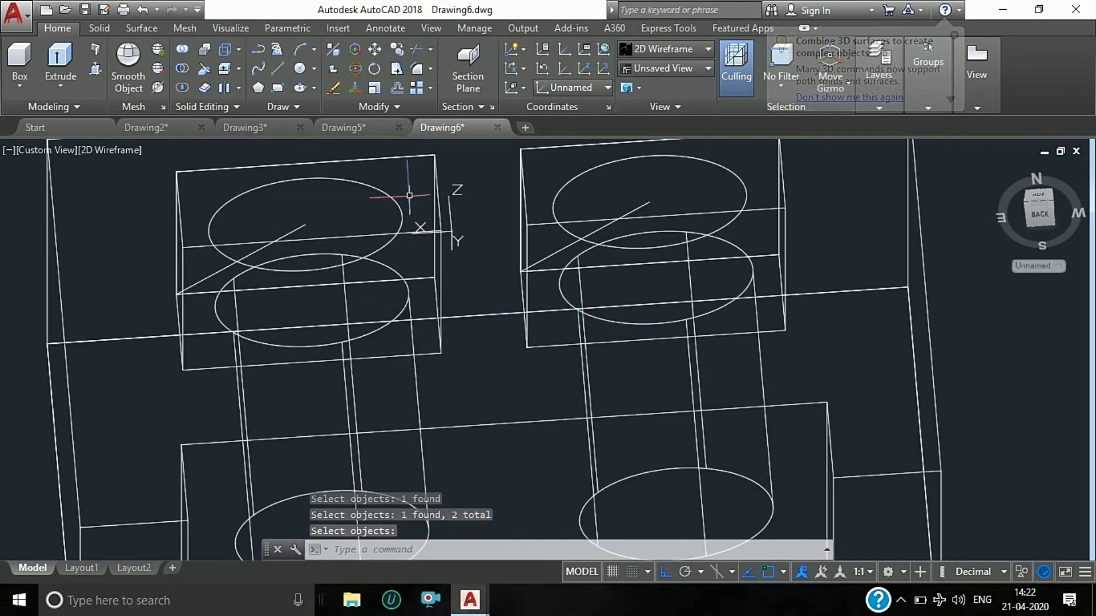
key("Escape")
left_click(298, 226)
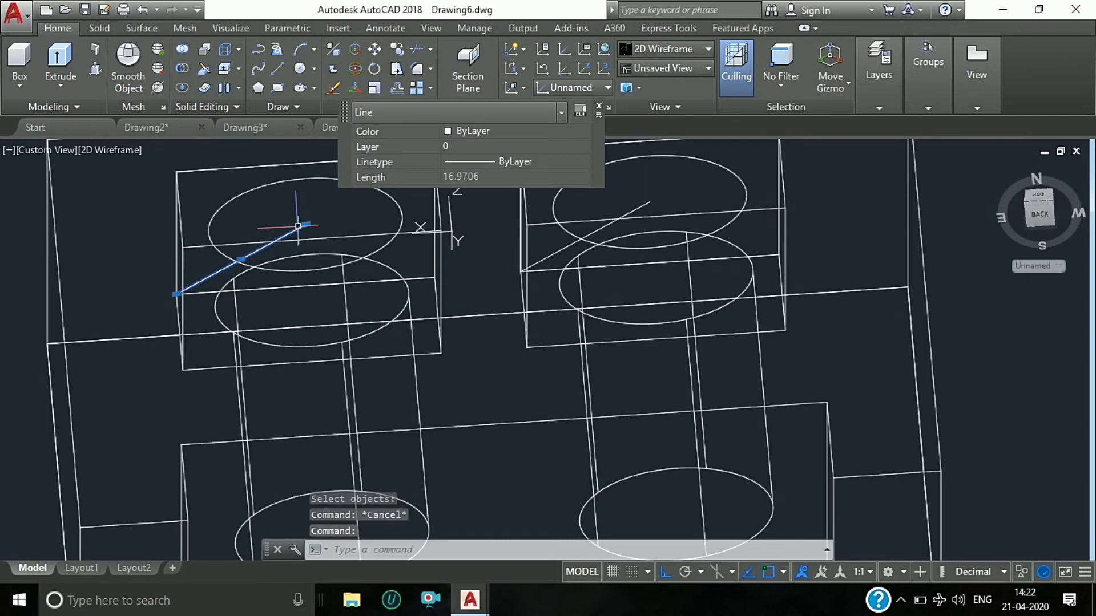
key("Delete")
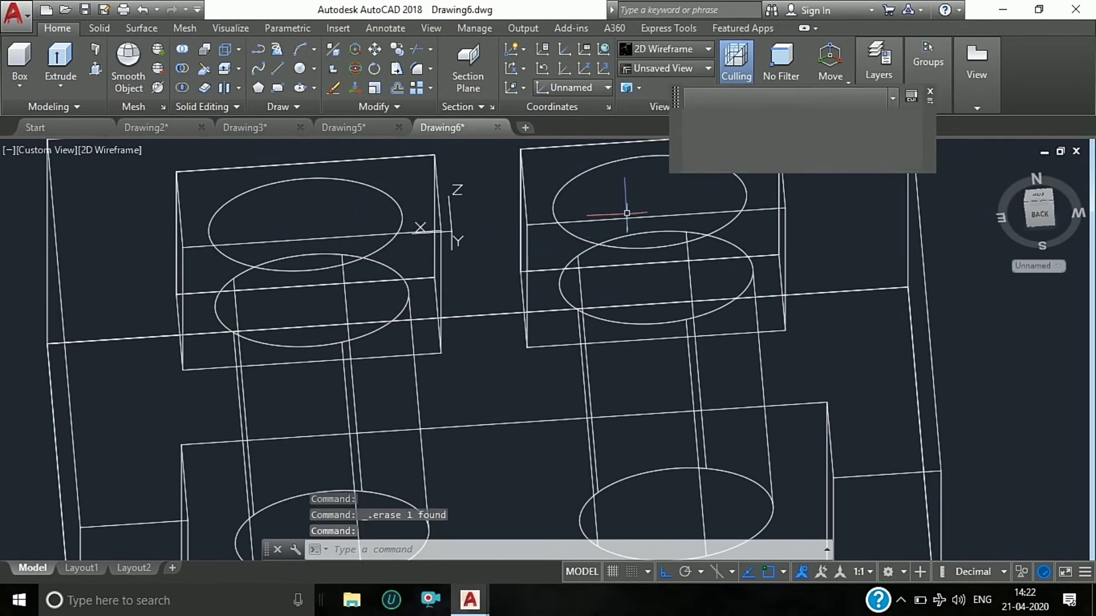
left_click(554, 212)
key("Delete")
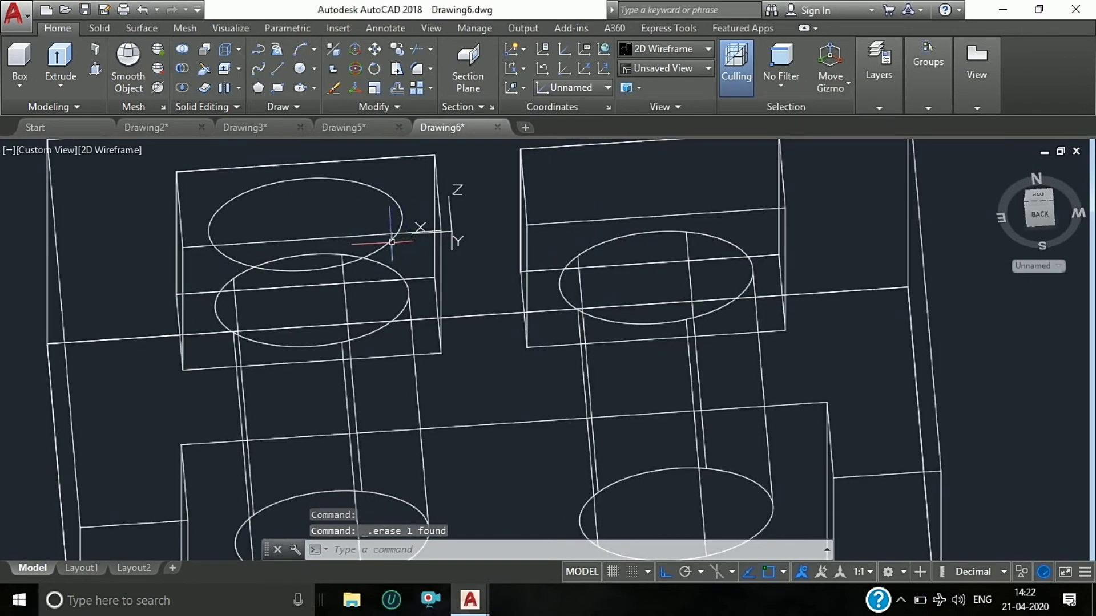
left_click(391, 242)
key("Delete")
scroll(502, 240, "down", 5)
scroll(513, 245, "down", 2)
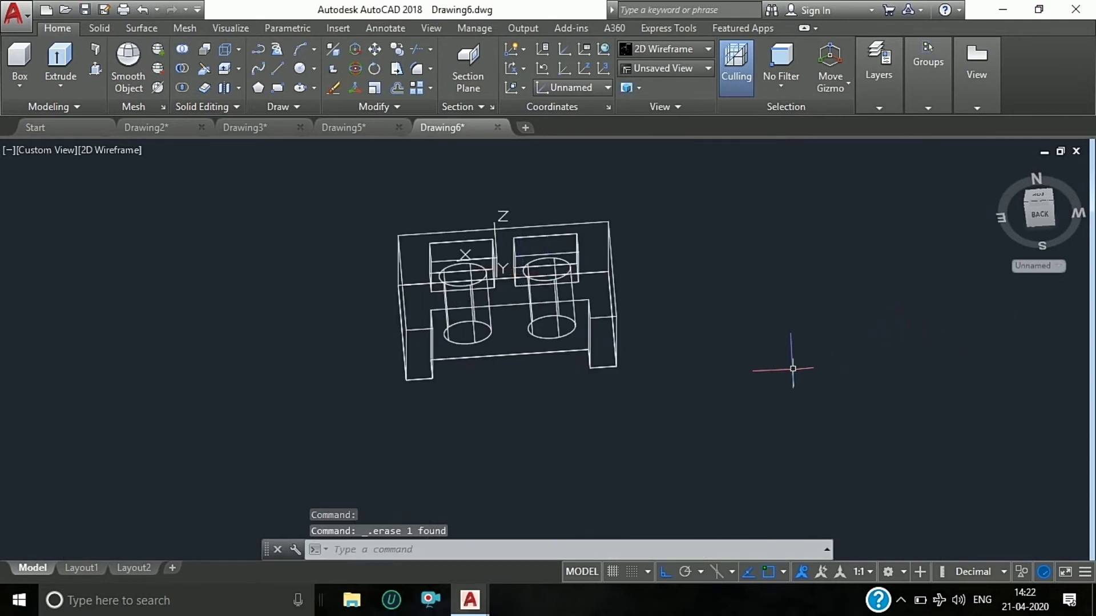
Align the UCS to the block's left face.
mouse_move(761, 369)
middle_mouse_down("shift")
mouse_move(822, 408)
mouse_move(812, 396)
middle_mouse_up("shift")
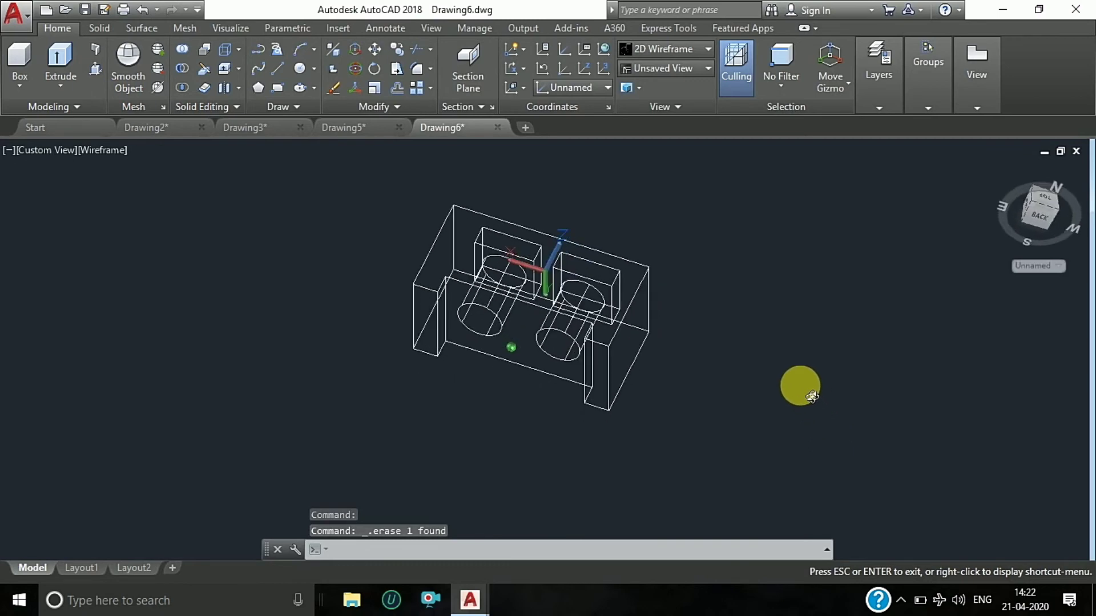
scroll(508, 304, "up", 2)
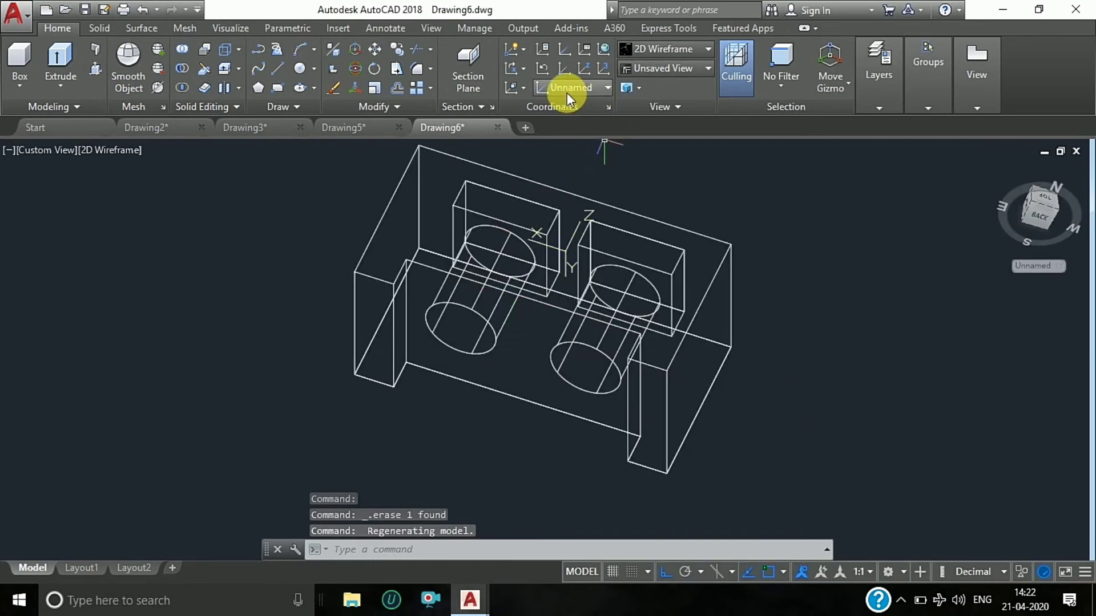
left_click(524, 89)
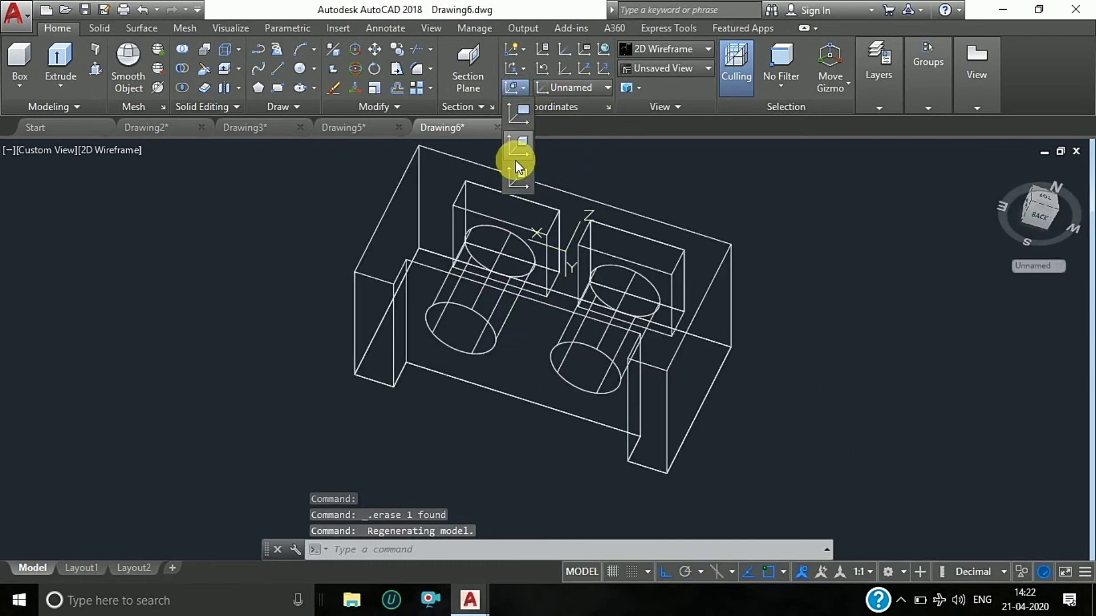
left_click(377, 261)
key("Return")
left_click(1028, 210)
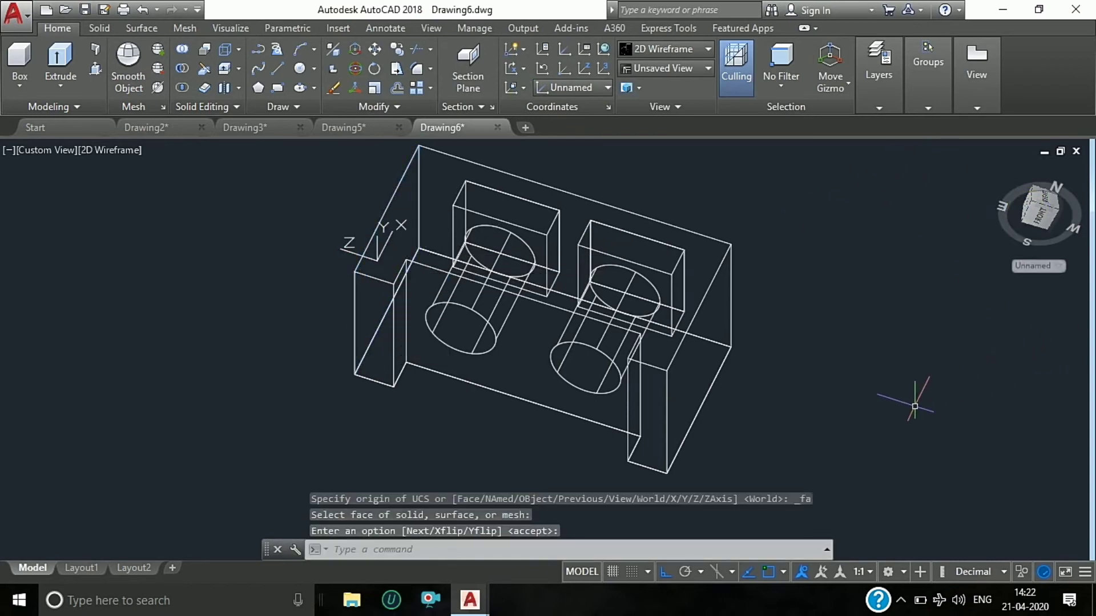
Orbit the block and set the Right view from the ViewCube.
middle_click_drag(915, 407, 851, 484, "shift")
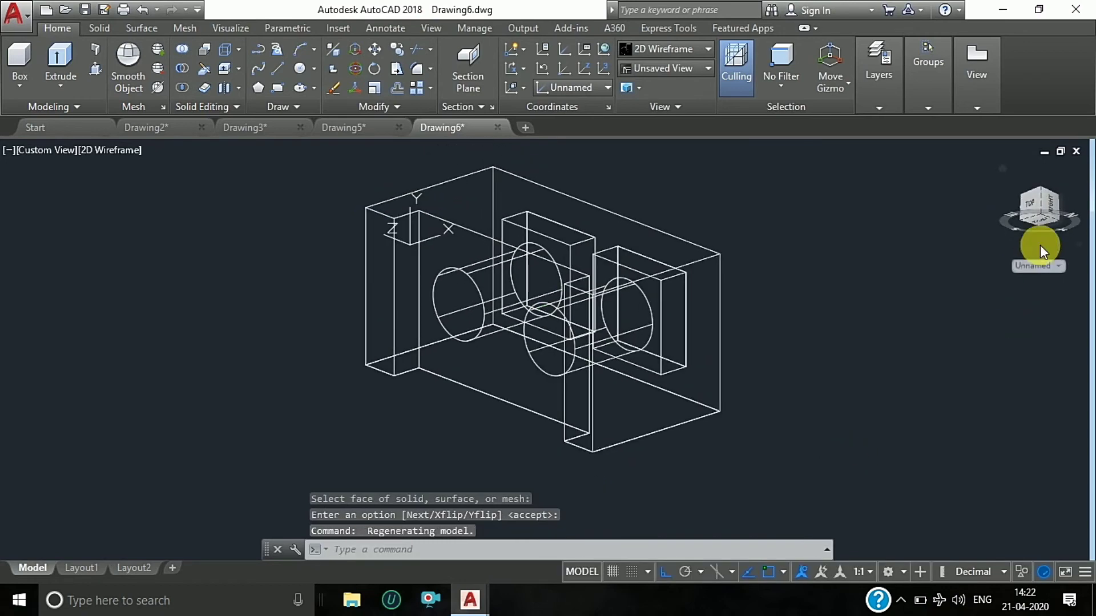
left_click(1032, 202)
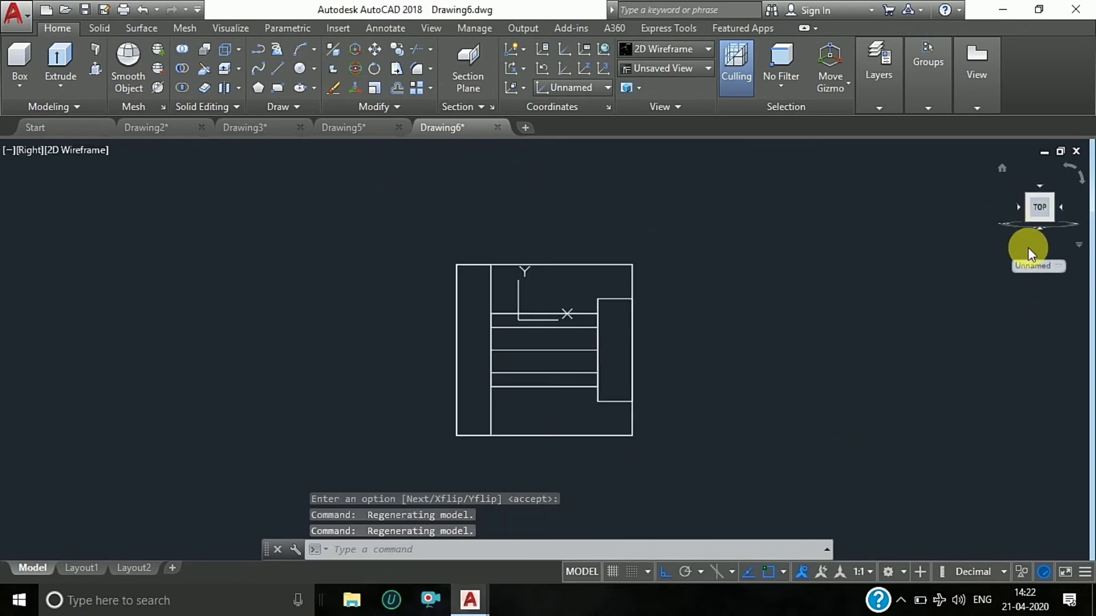
left_click(1079, 246)
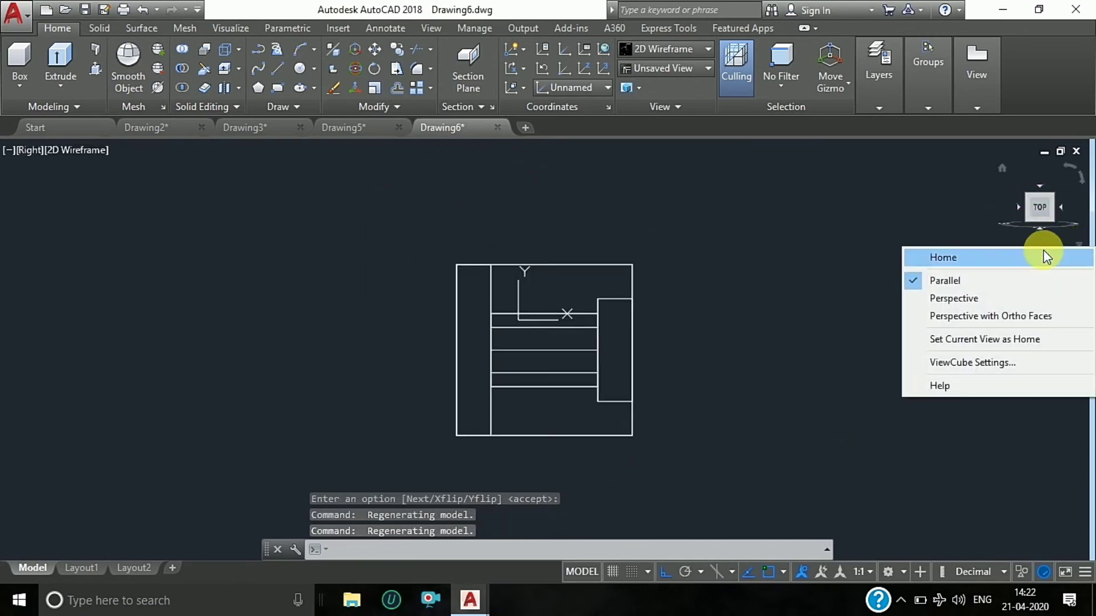
left_click(996, 264)
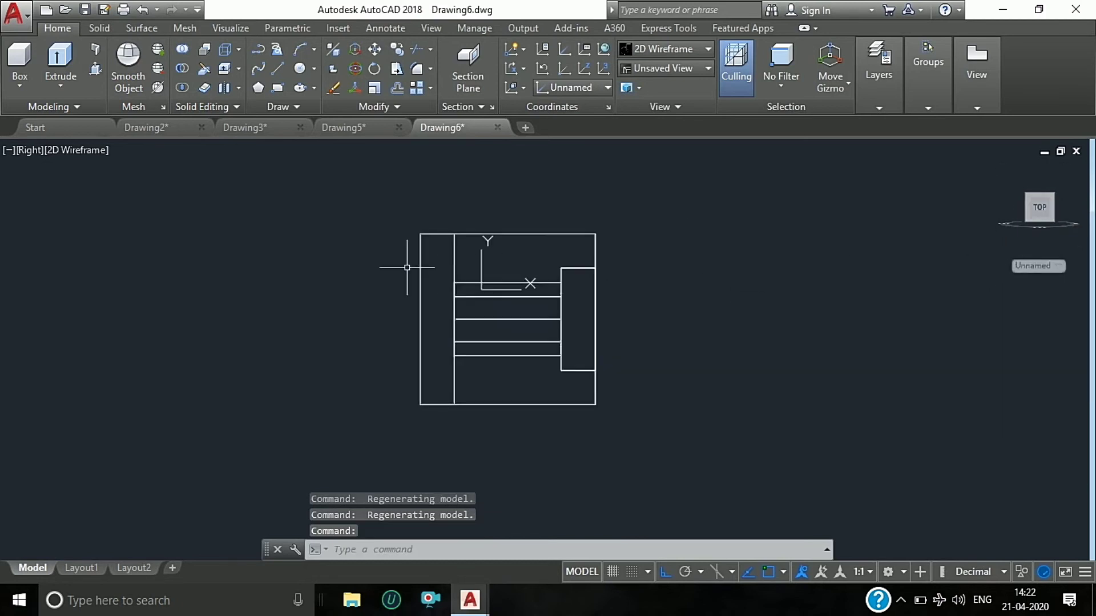
left_click(275, 66)
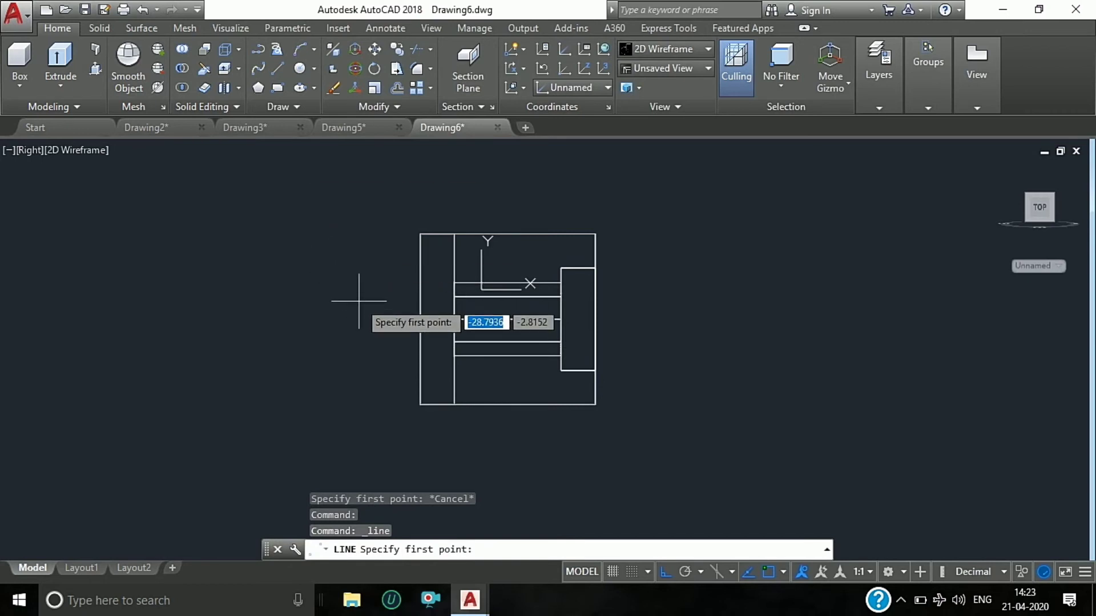
Draw a square with four 14-unit lines beside the block's side profile.
left_click(350, 303)
type("1")
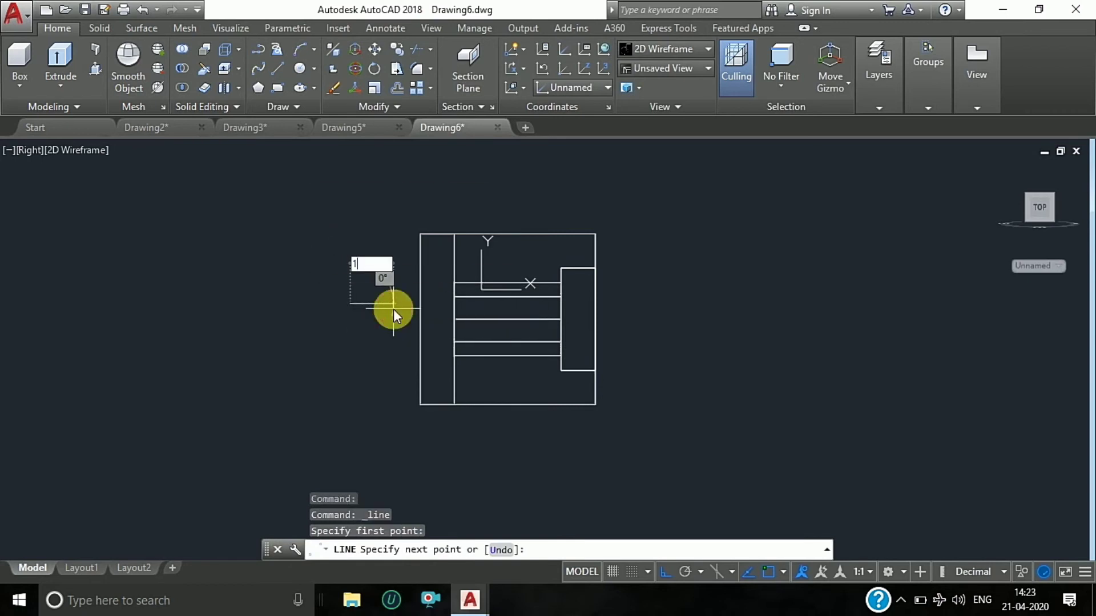
type("4")
key("Return")
type("14")
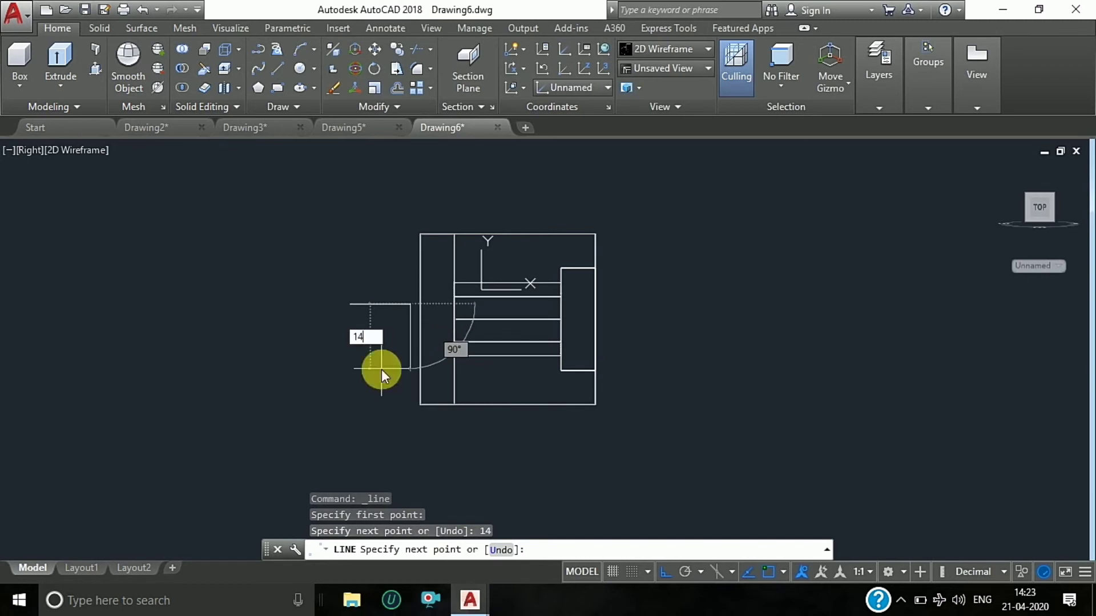
key("Return")
type("14")
key("Return")
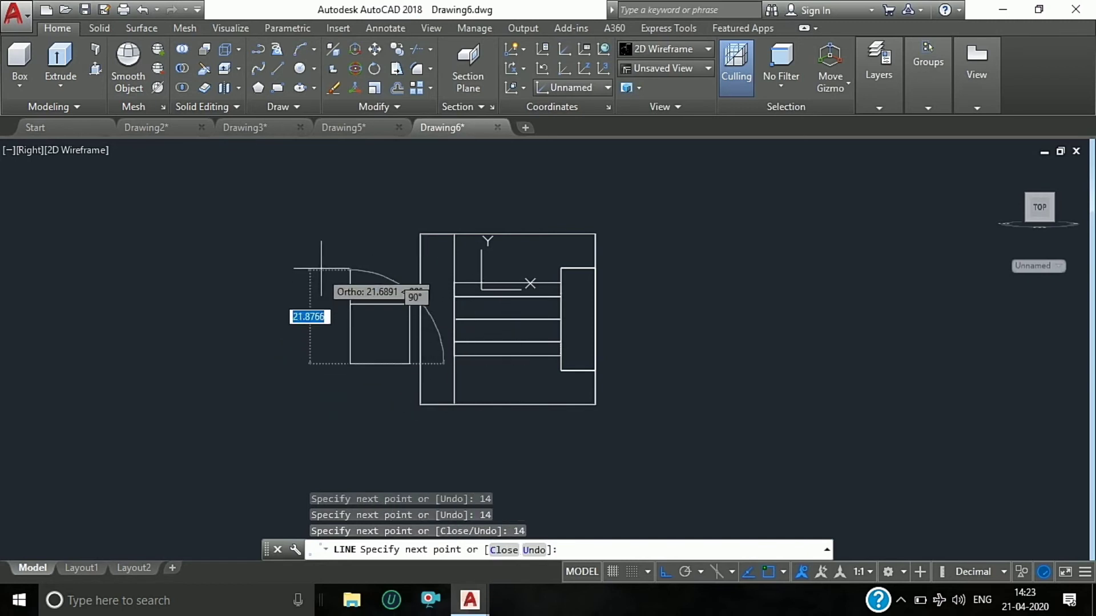
type("14")
key("Return")
key("Escape")
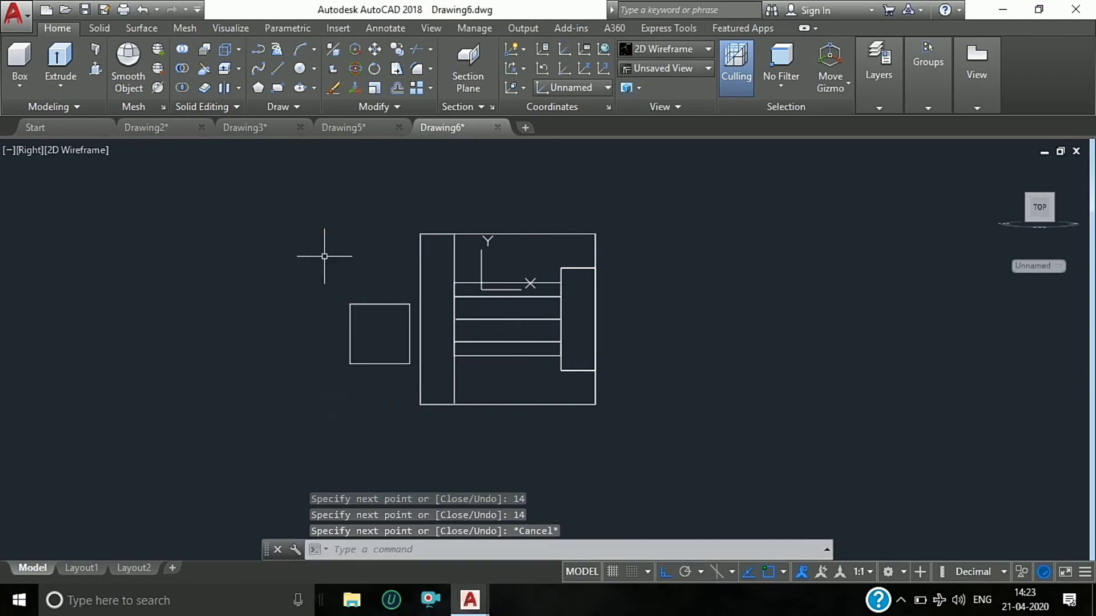
Join the square's four lines into one closed polyline.
key("Return")
mouse_move(300, 273)
left_mouse_down()
mouse_move(409, 312)
mouse_move(417, 297)
left_mouse_up()
mouse_move(329, 282)
left_mouse_down()
mouse_move(394, 375)
mouse_move(339, 415)
left_mouse_up()
left_click(369, 364)
left_click(411, 335)
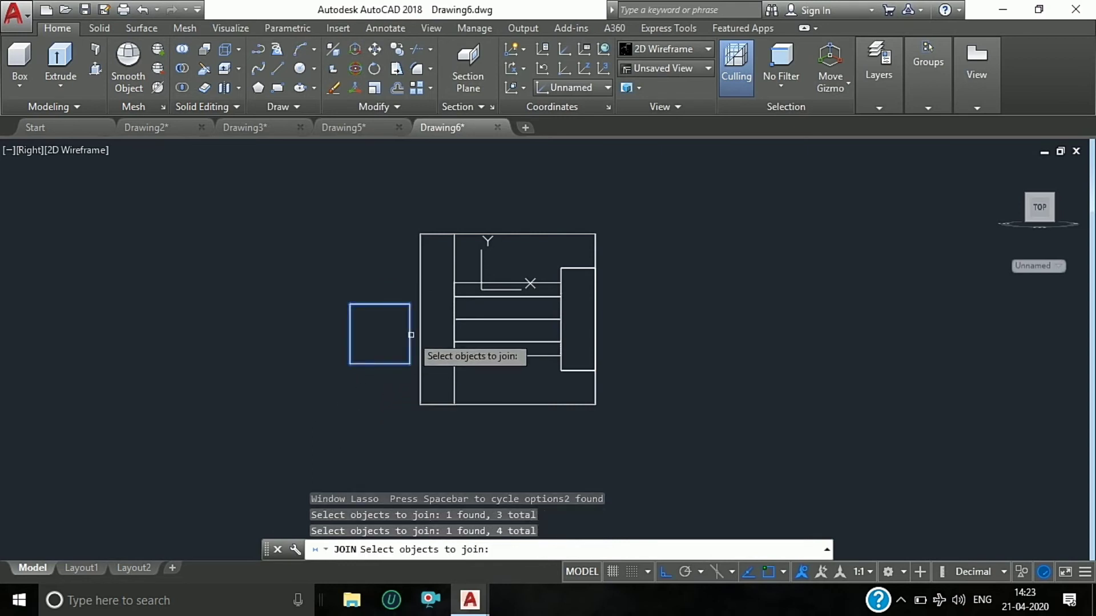
key("Return")
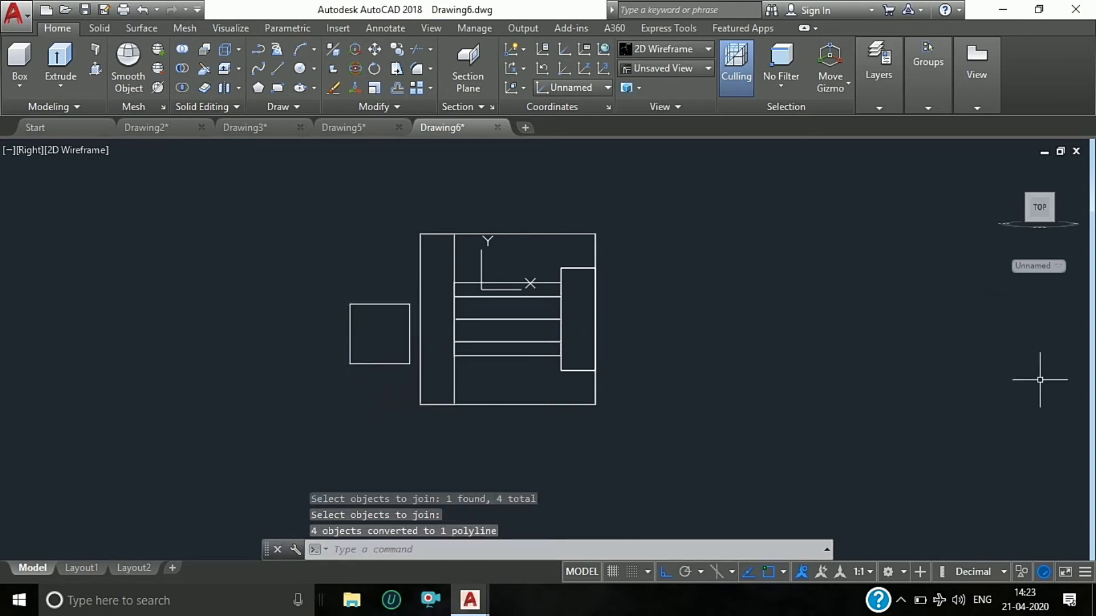
key("Escape")
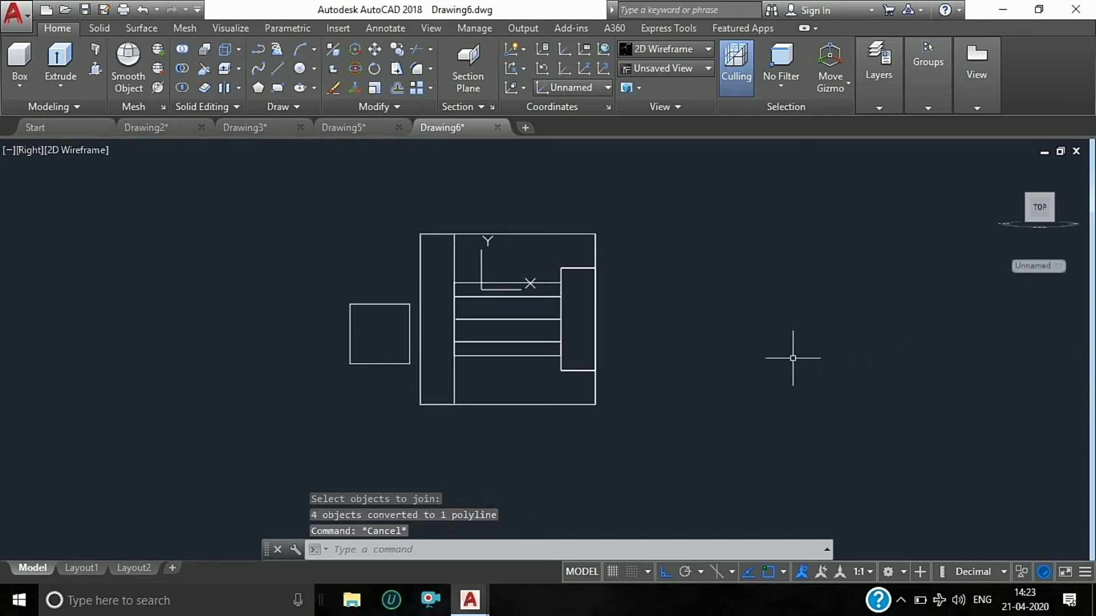
Press-pull the 14-unit square into a long bar running along the block's base.
middle_click_drag(789, 375, 708, 303, "shift")
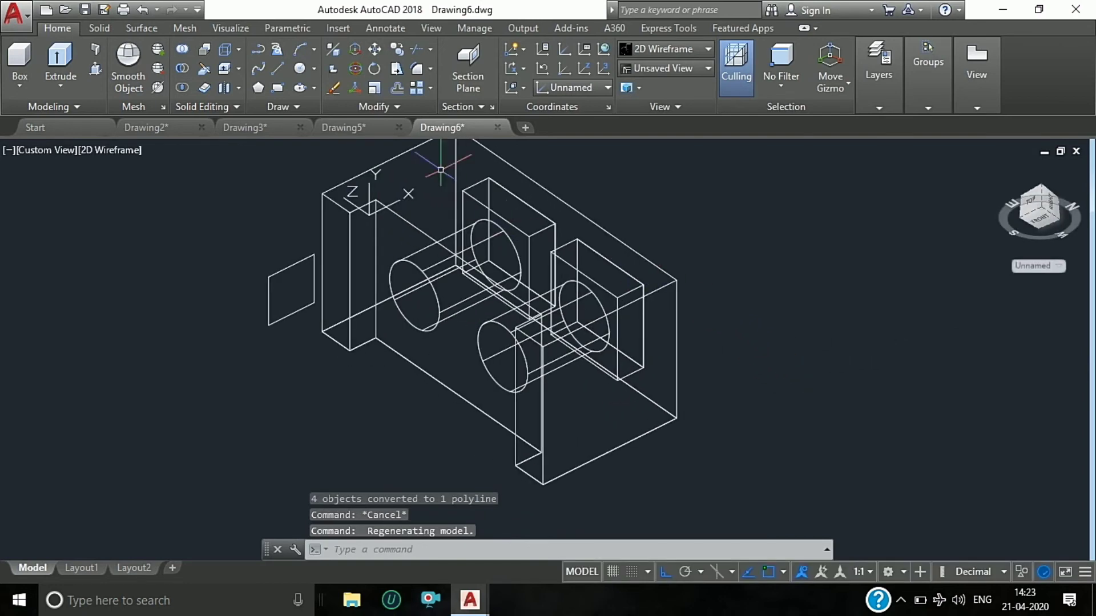
left_click(92, 71)
left_click(285, 308)
scroll(285, 308, "down", 3)
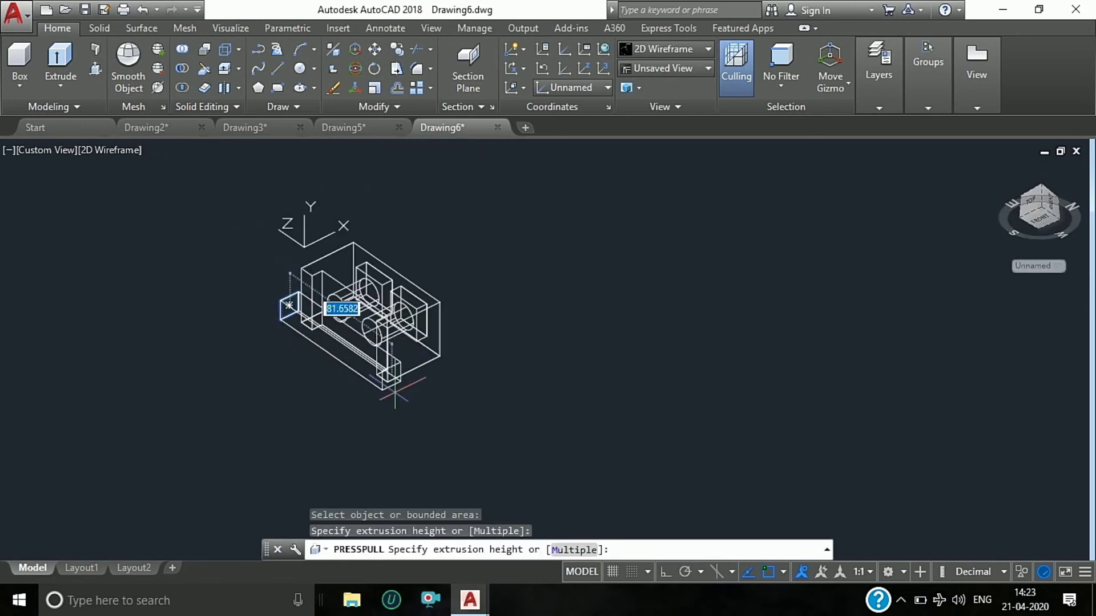
left_click(416, 406)
key("Return")
scroll(286, 308, "up", 4)
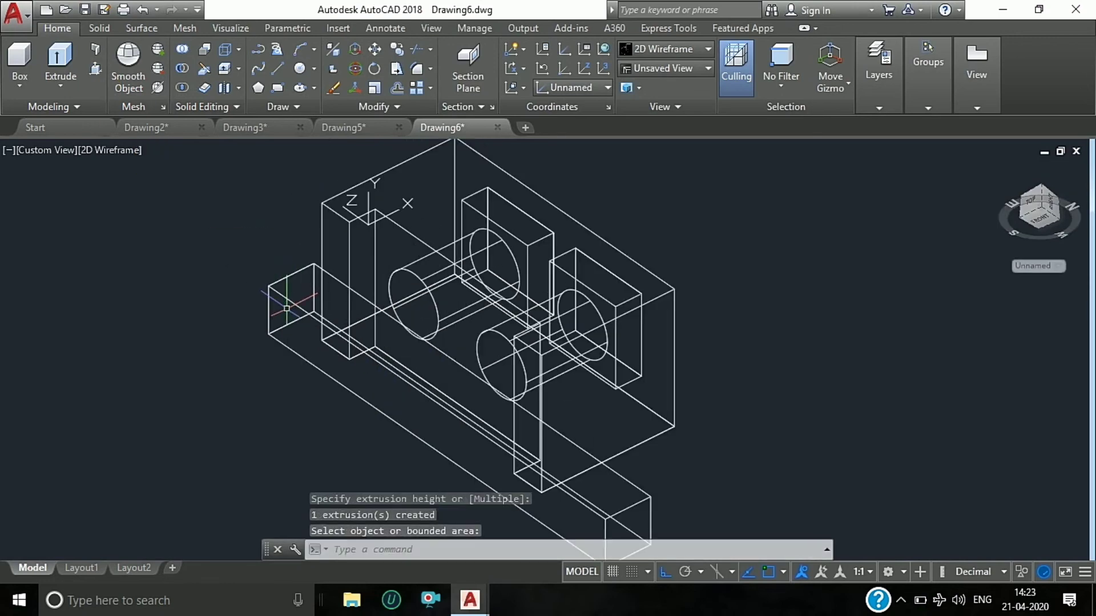
Begin moving the bar from a base point, then cancel the move.
type("M")
key("Return")
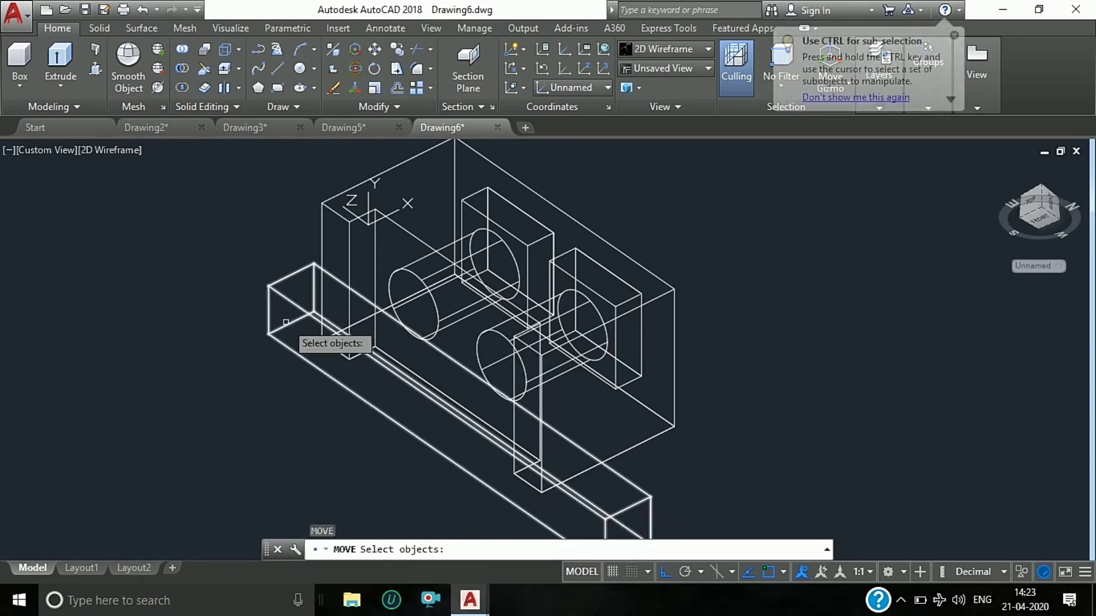
left_click(287, 324)
key("Return")
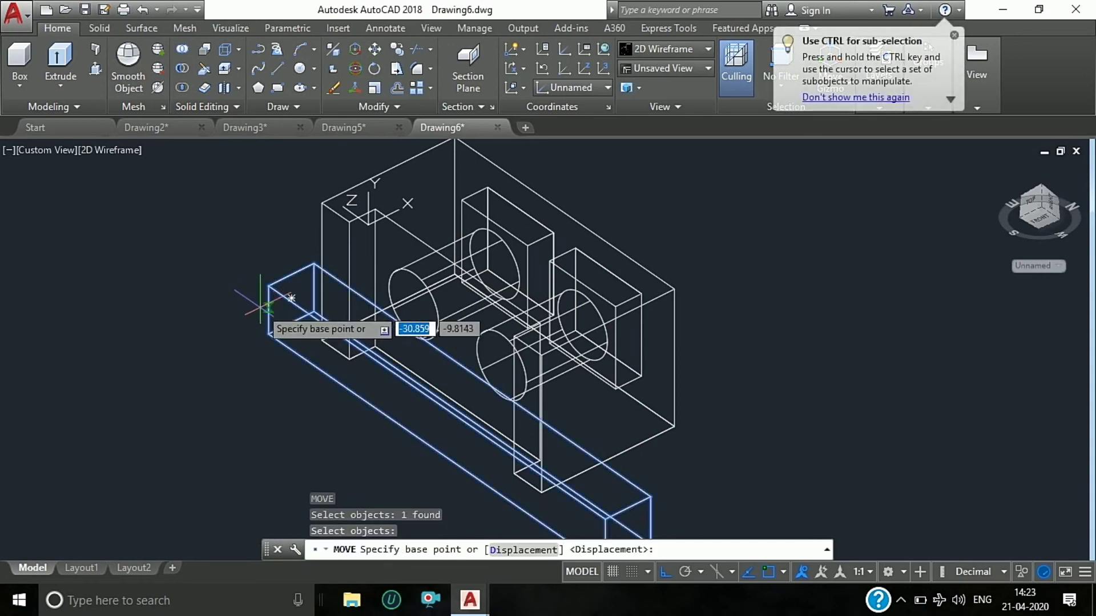
left_click(288, 298)
scroll(291, 294, "up", 3)
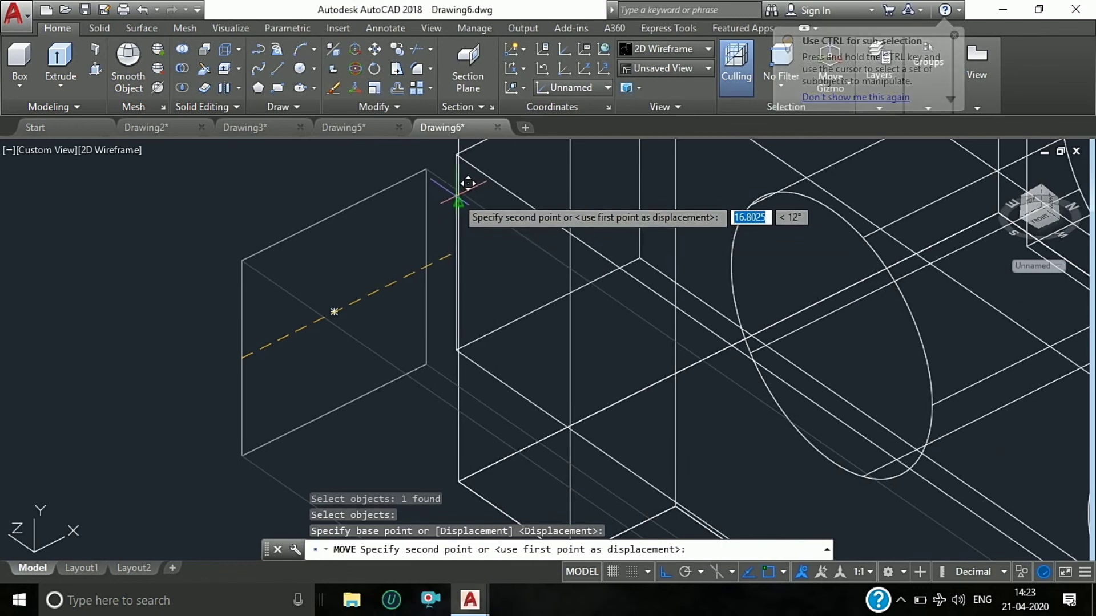
scroll(399, 211, "down", 3)
scroll(365, 228, "down", 2)
key("Escape")
type("SUB")
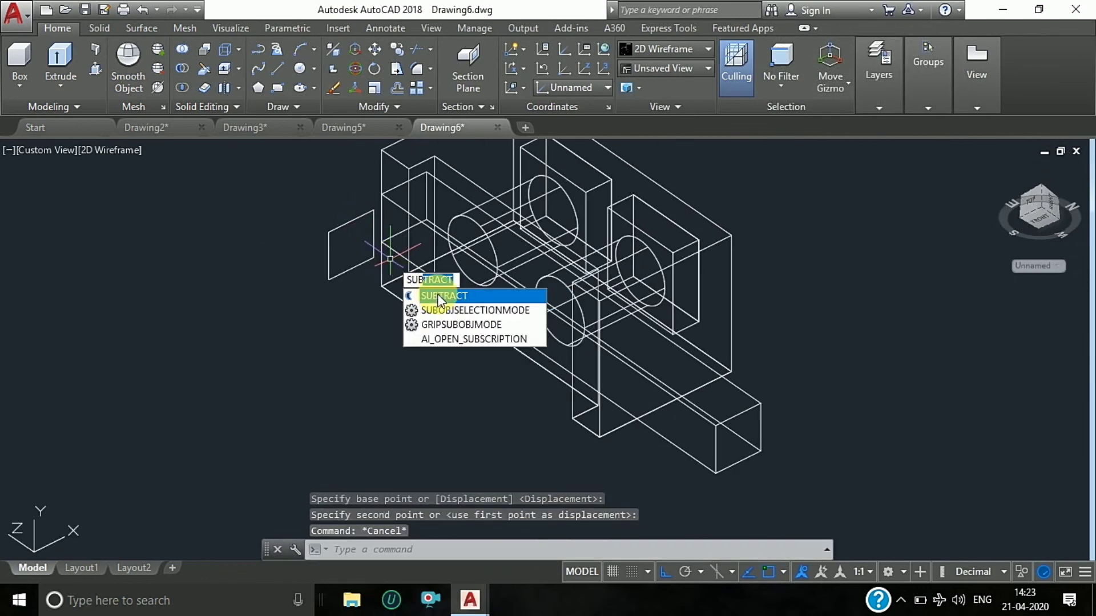
Subtract the bar from the block to cut the slot along its base.
left_click(441, 298)
left_click(435, 215)
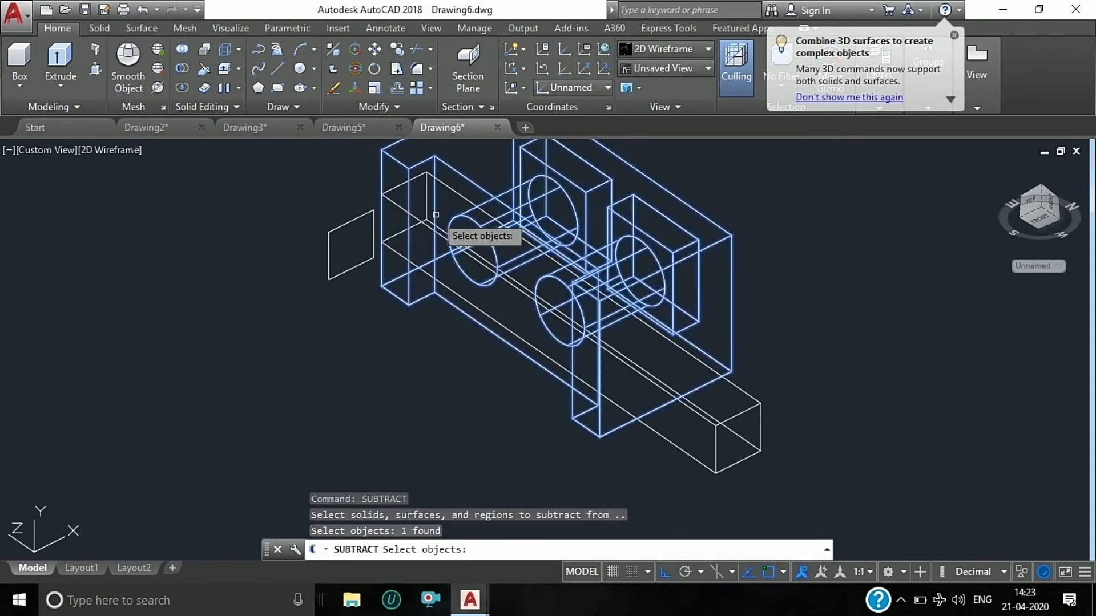
key("Return")
left_click(421, 220)
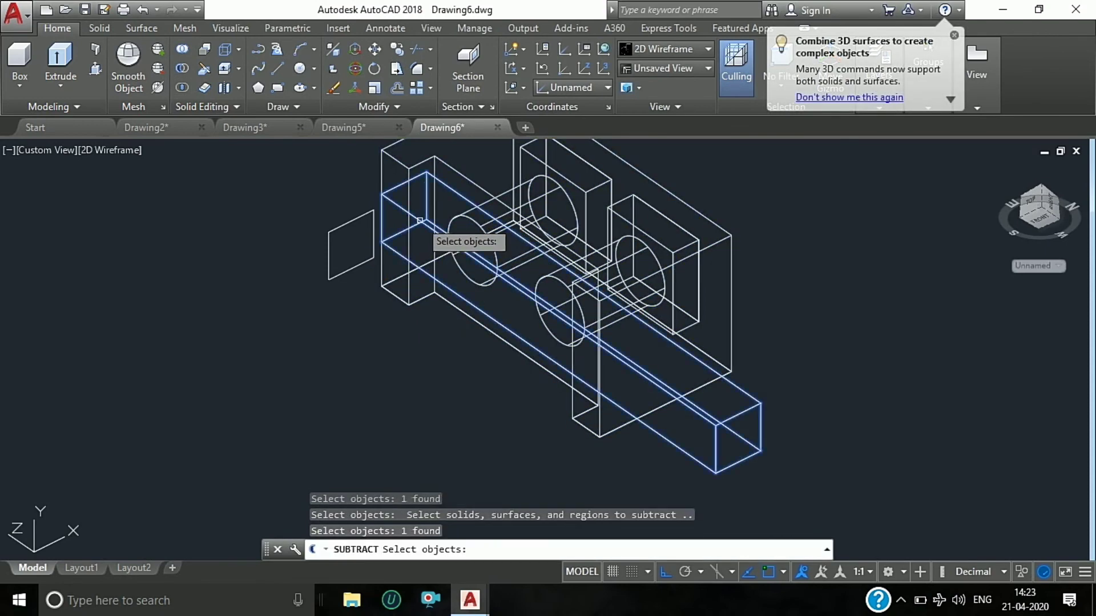
key("Return")
Delete the leftover square outline.
left_click(353, 224)
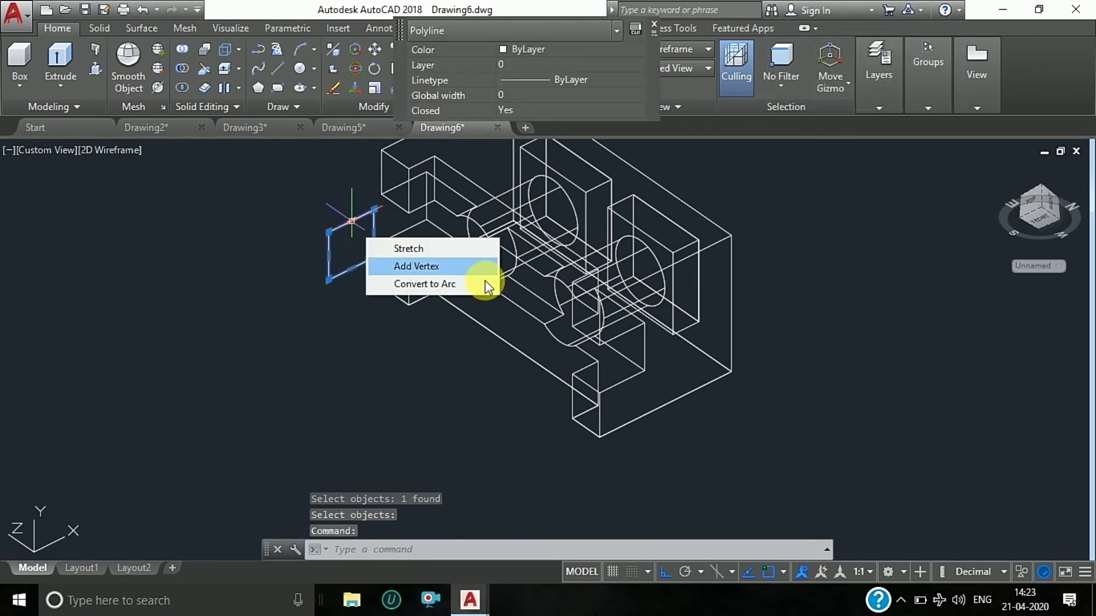
key("Delete")
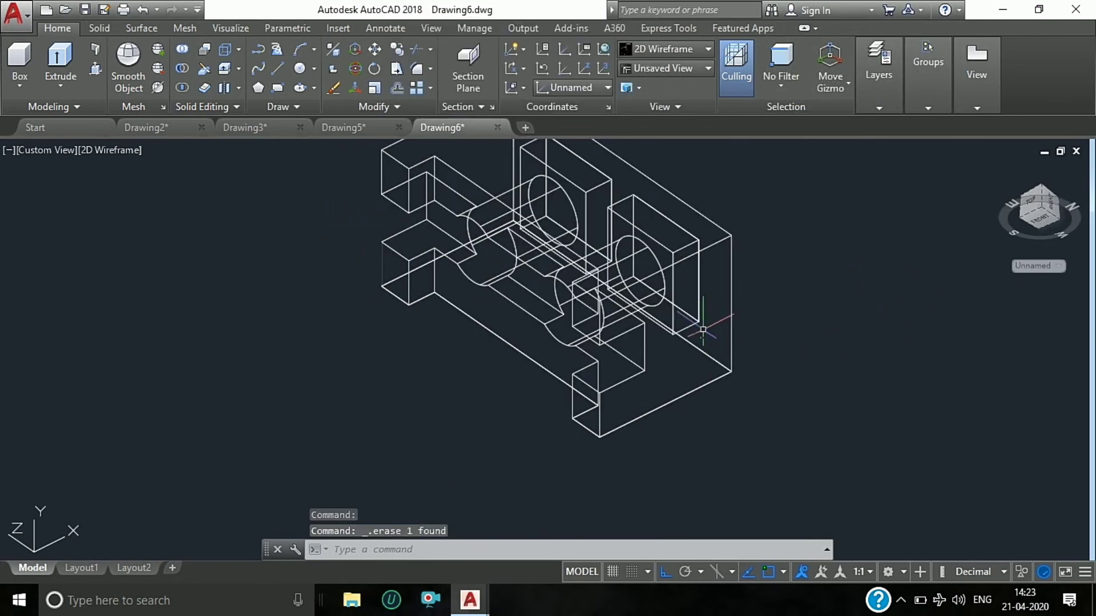
scroll(648, 349, "down", 2)
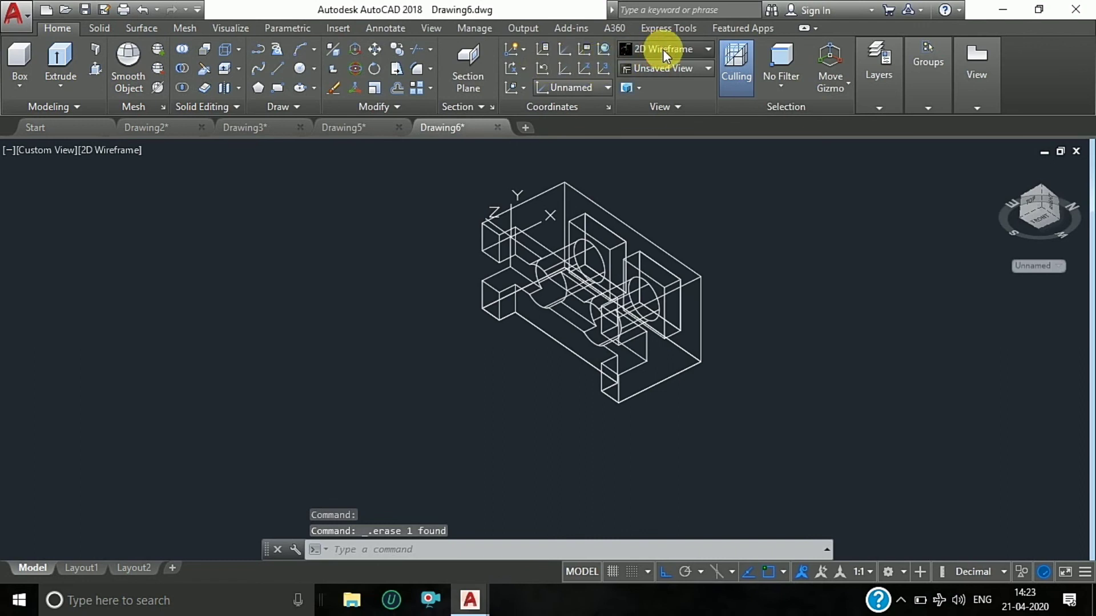
Set the visual style to Realistic and orbit to a front view.
left_click(696, 48)
left_click(848, 95)
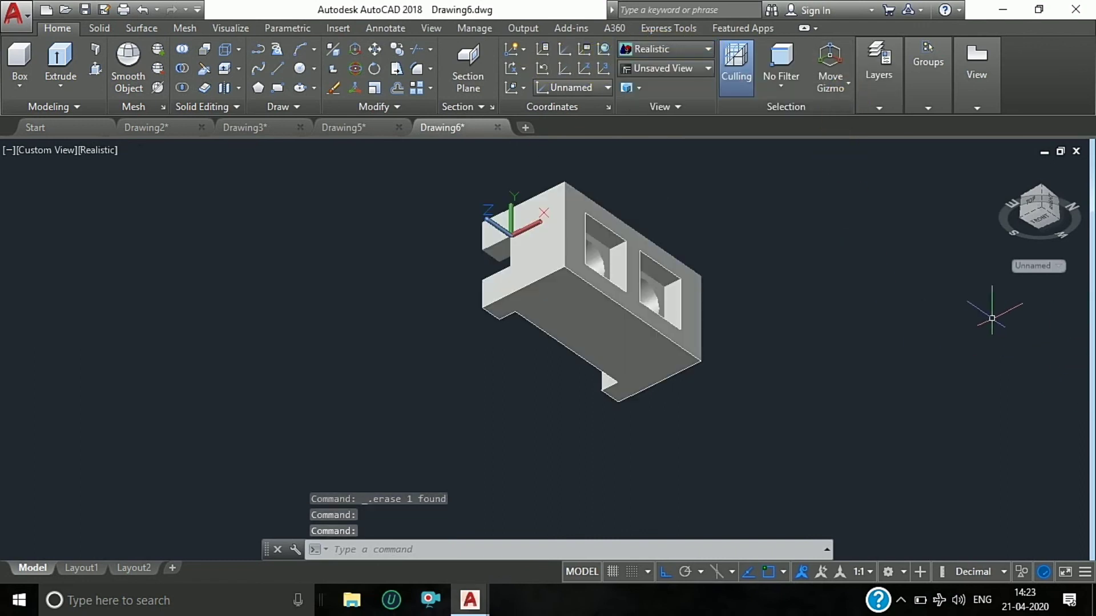
key("Escape")
mouse_move(869, 333)
middle_mouse_down("shift")
mouse_move(788, 297)
mouse_move(782, 347)
mouse_move(798, 372)
middle_mouse_up("shift")
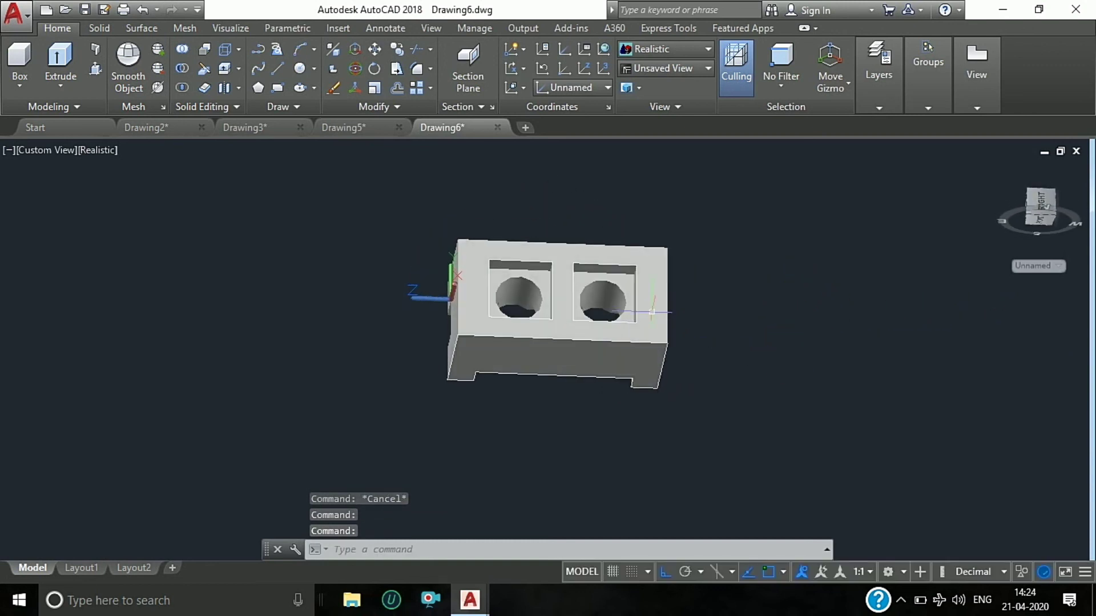
scroll(712, 333, "up", 4)
scroll(711, 333, "down", 1)
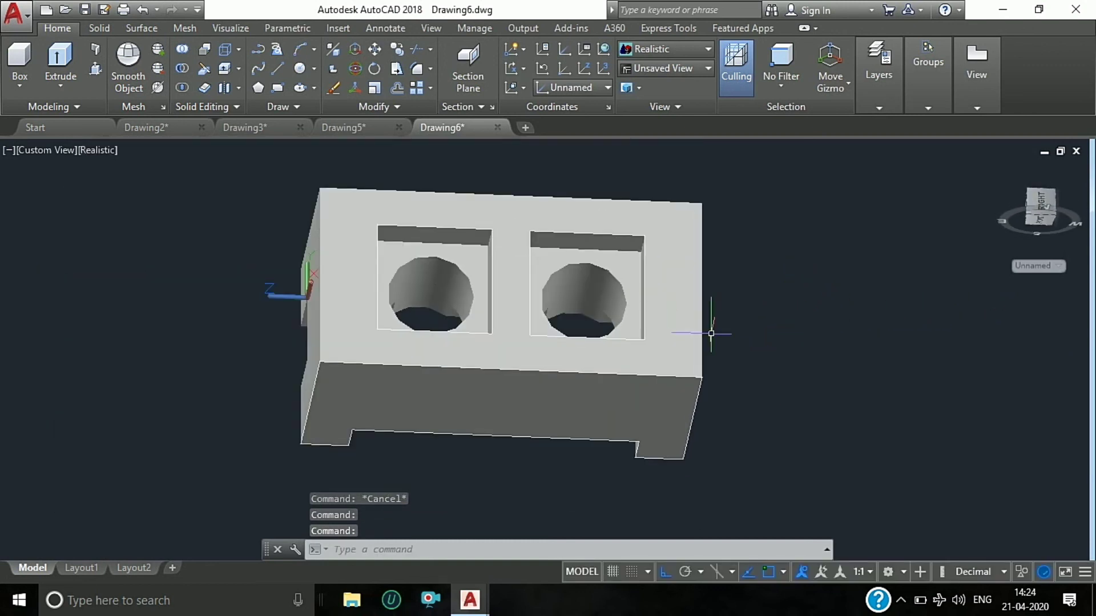
Add the green Wall Paint: Matte material from the Materials Browser and apply it to the block.
left_click(389, 31)
left_click(432, 28)
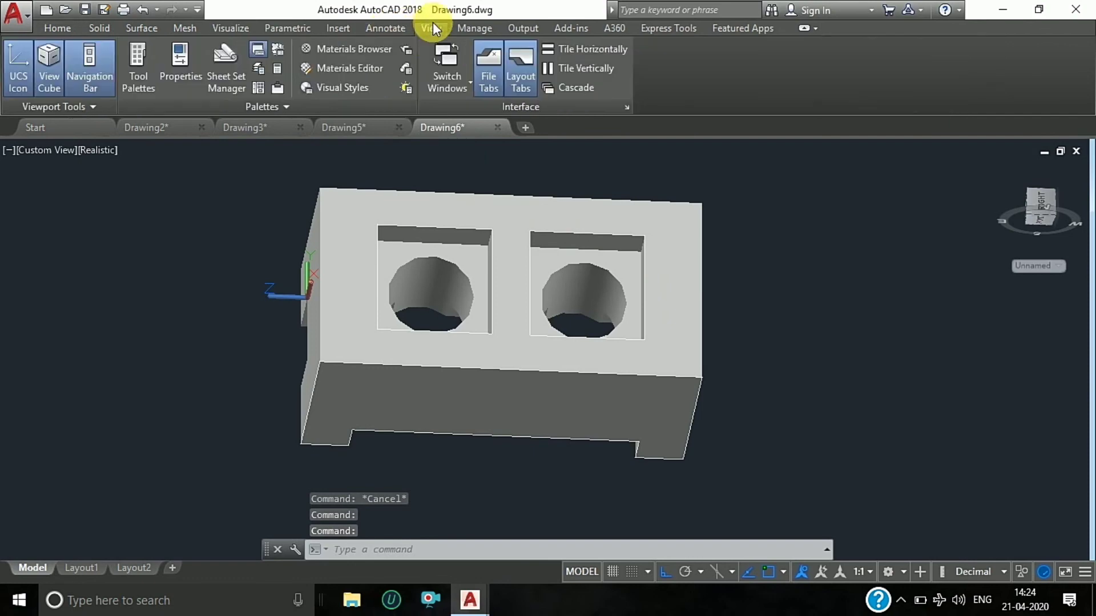
left_click(338, 52)
scroll(176, 425, "down", 2)
scroll(173, 415, "down", 3)
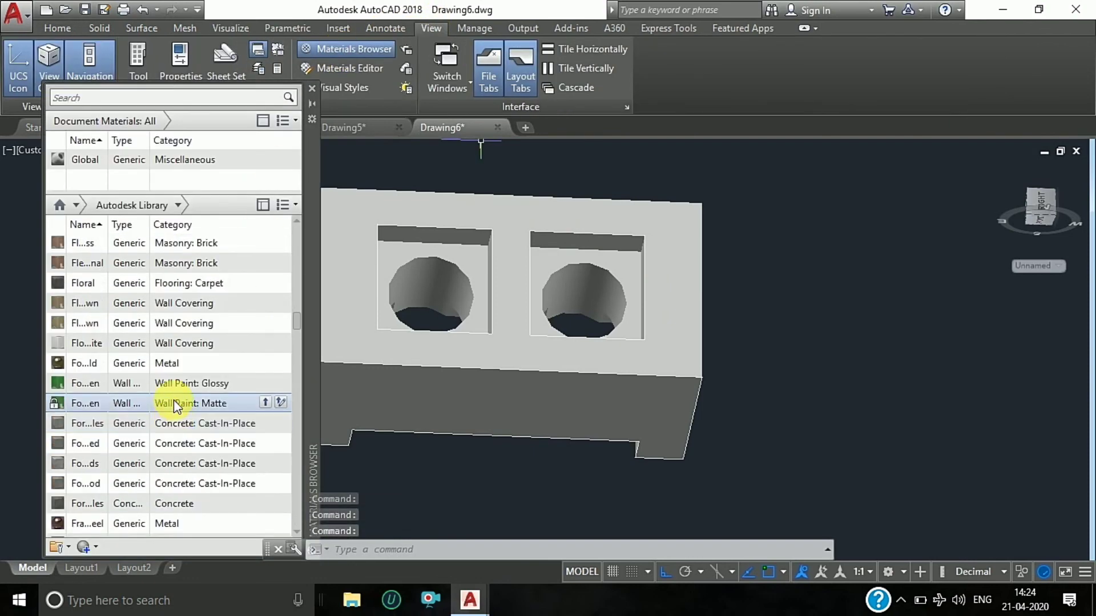
left_click(266, 402)
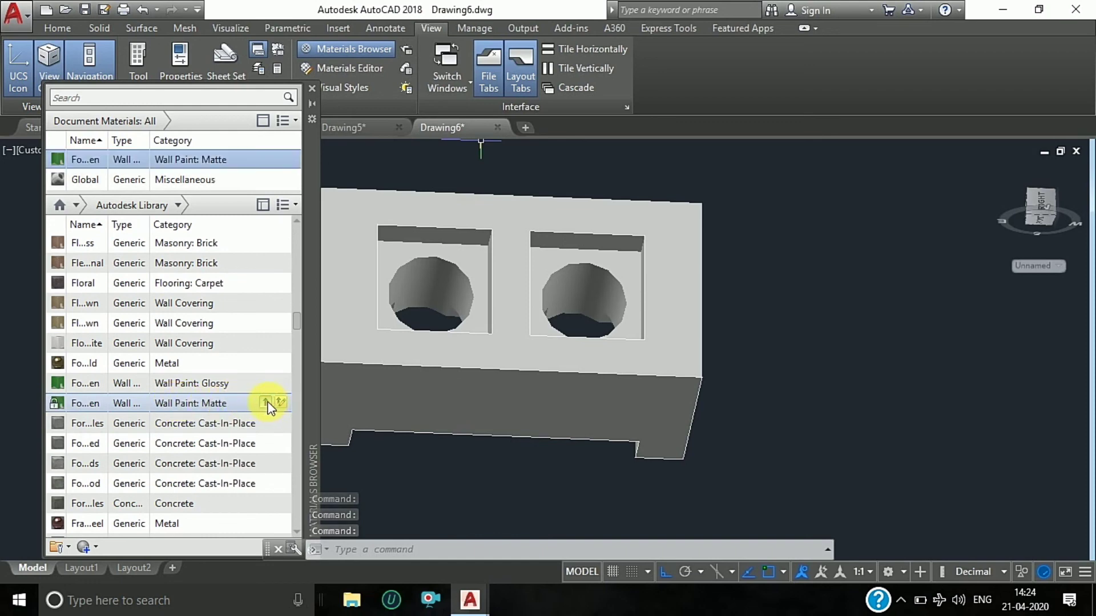
left_click(365, 380)
left_click(197, 158)
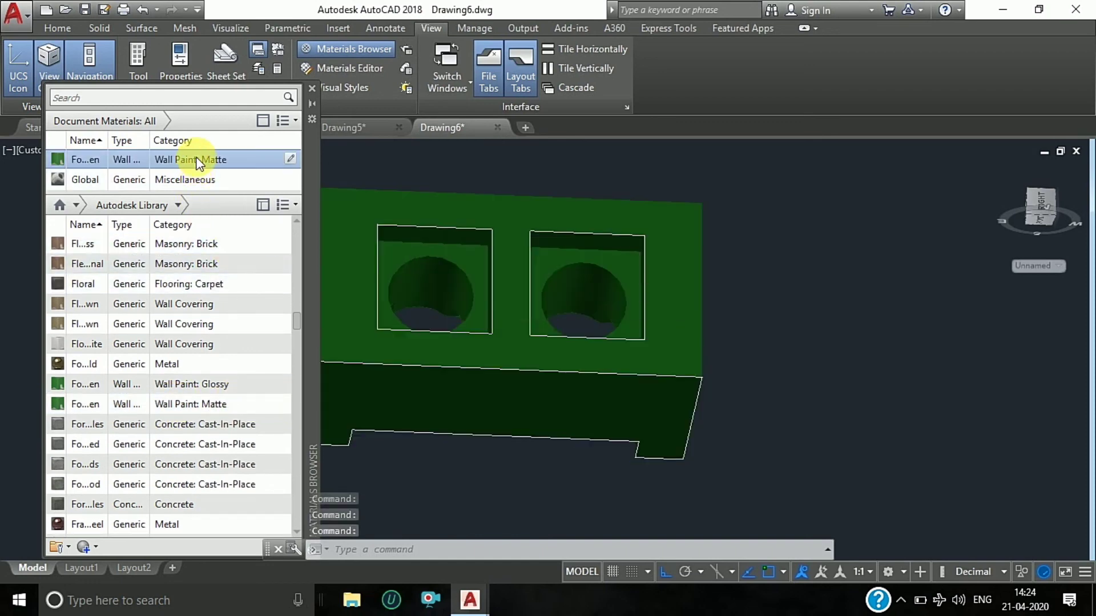
scroll(888, 269, "down", 3)
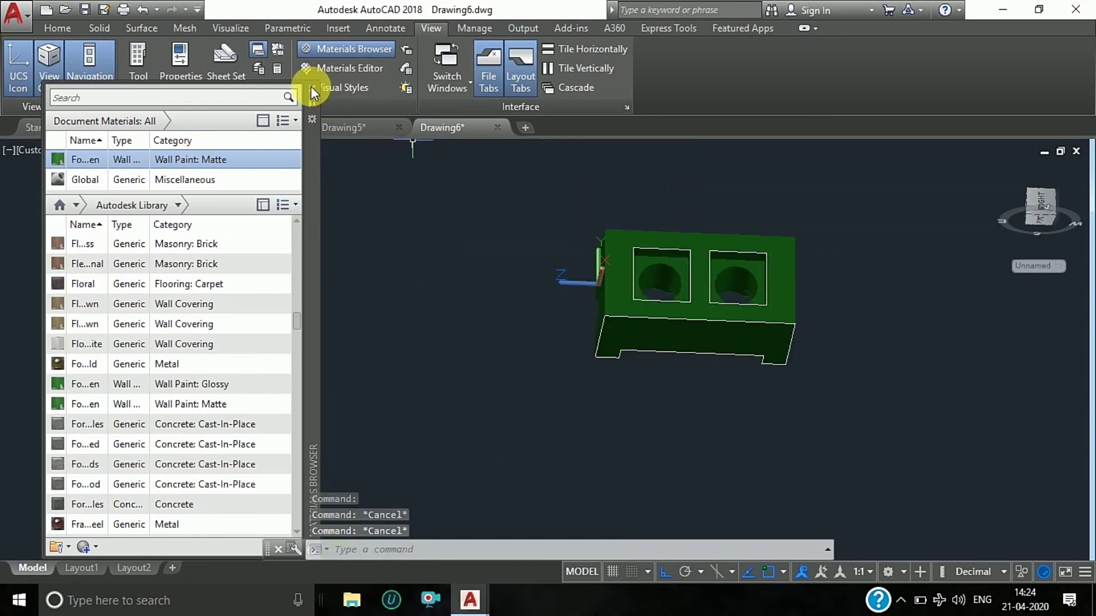
left_click(312, 119)
mouse_move(669, 410)
middle_mouse_down("shift")
mouse_move(708, 399)
mouse_move(742, 440)
mouse_move(669, 397)
mouse_move(606, 420)
mouse_move(626, 453)
mouse_move(679, 408)
middle_mouse_up("shift")
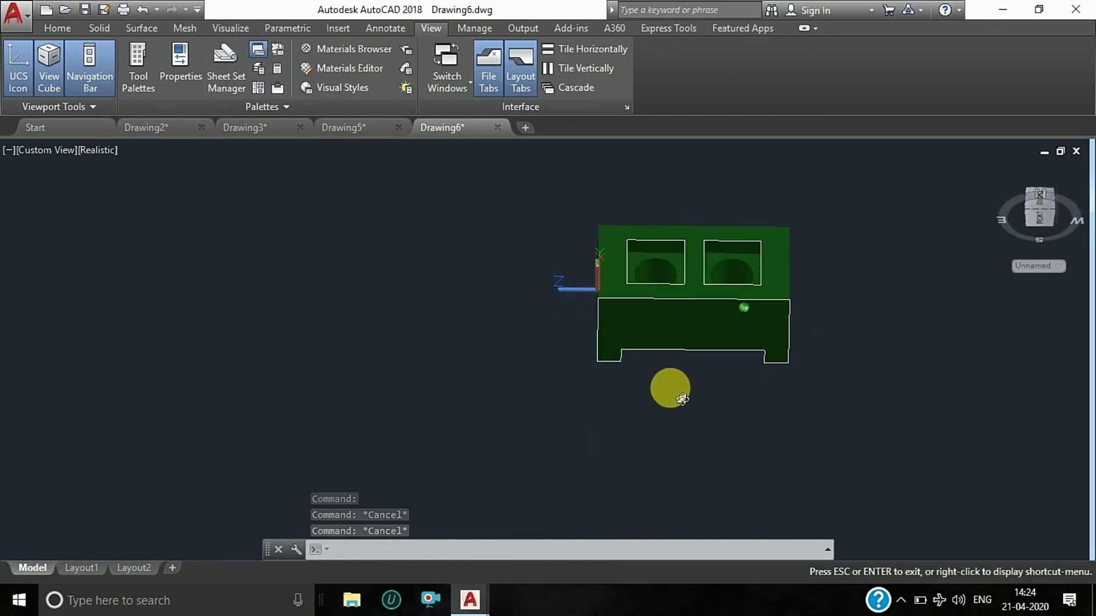